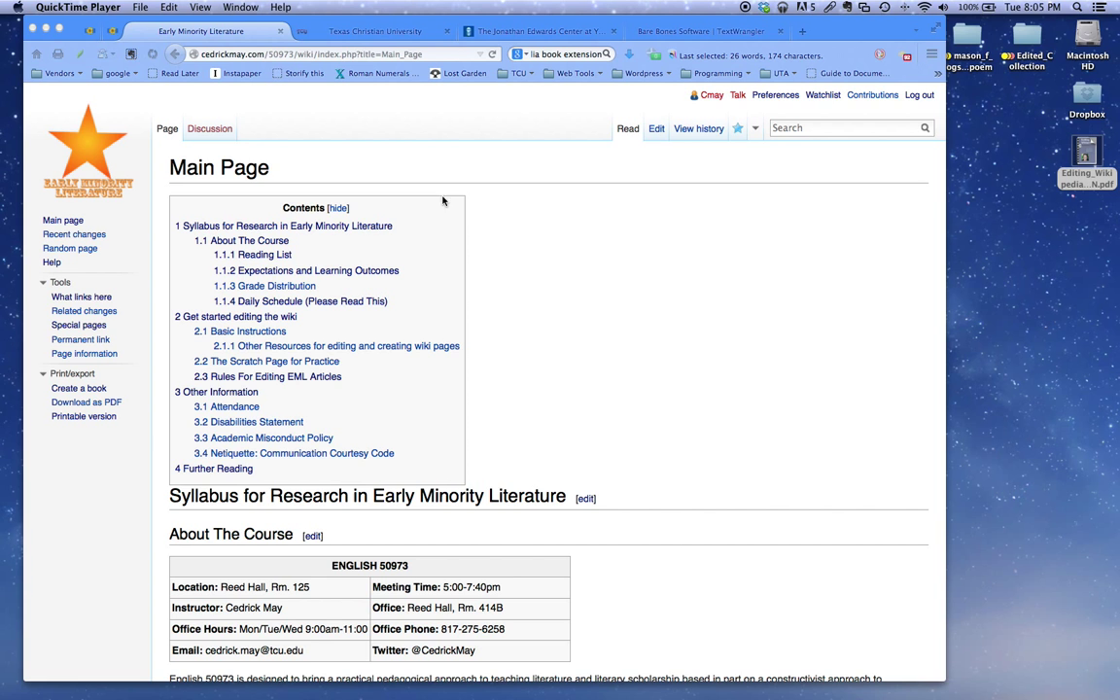
Step: Scroll through the course wiki's Main Page to look it over
scroll(250, 188, "down", 5)
scroll(525, 270, "up", 5)
scroll(589, 182, "down", 3)
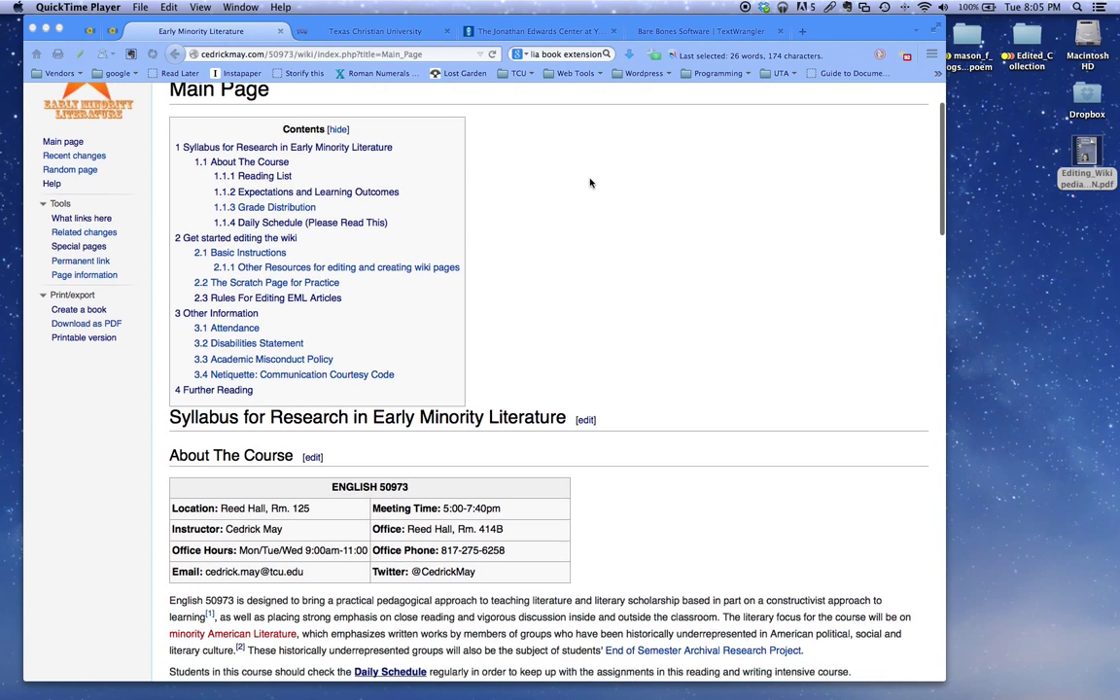
scroll(589, 182, "up", 3)
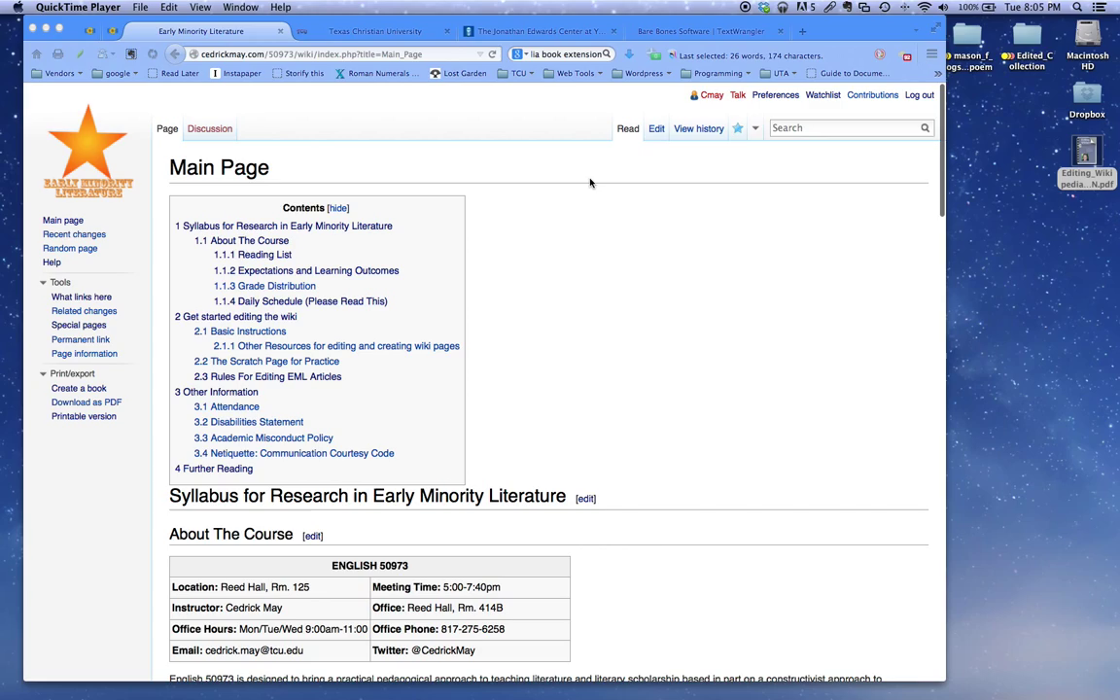
scroll(589, 181, "down", 5)
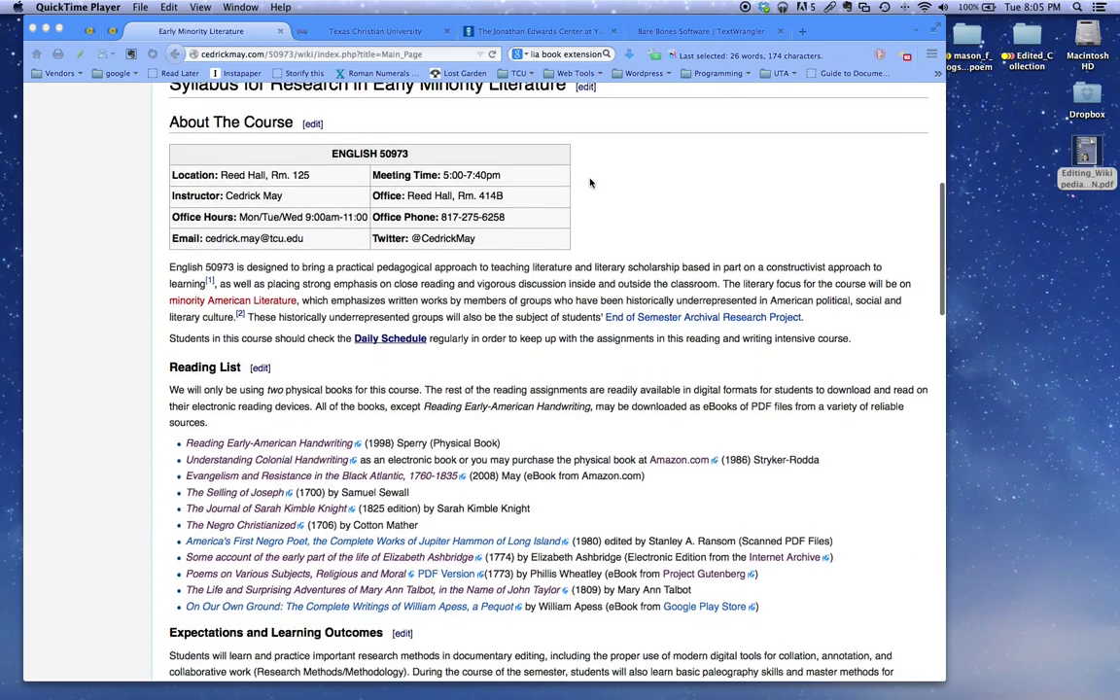
scroll(589, 181, "up", 2)
scroll(589, 182, "down", 10)
scroll(589, 182, "up", 15)
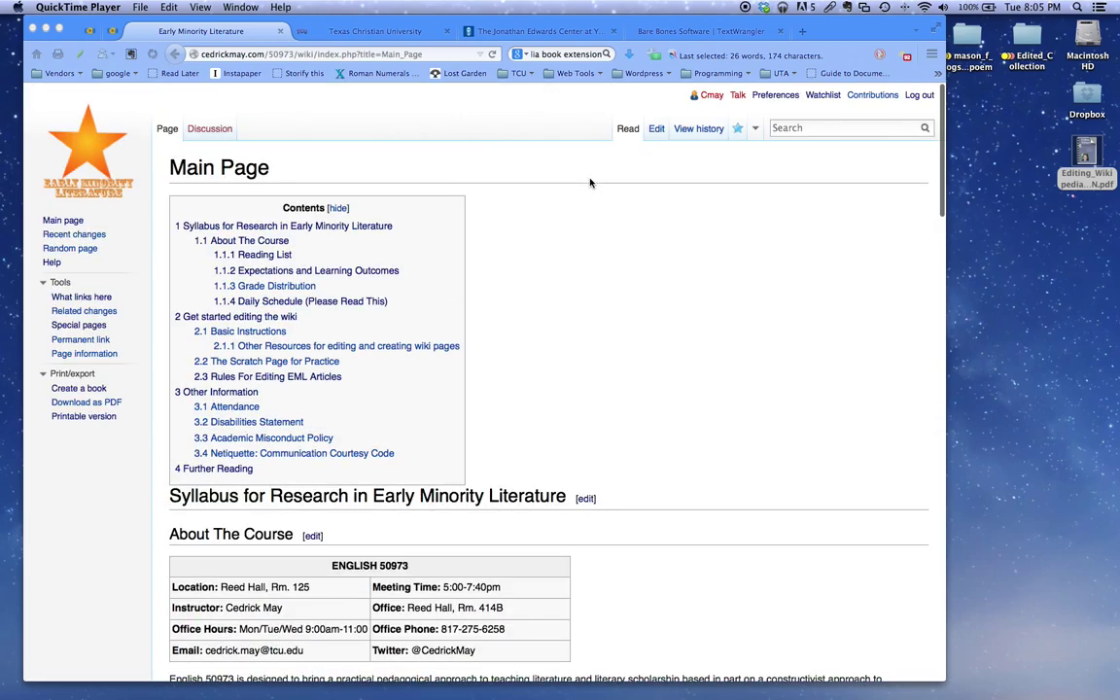
Step: View the Main Page's wiki markup source, then return to its reading view
left_click(659, 133)
left_click(659, 134)
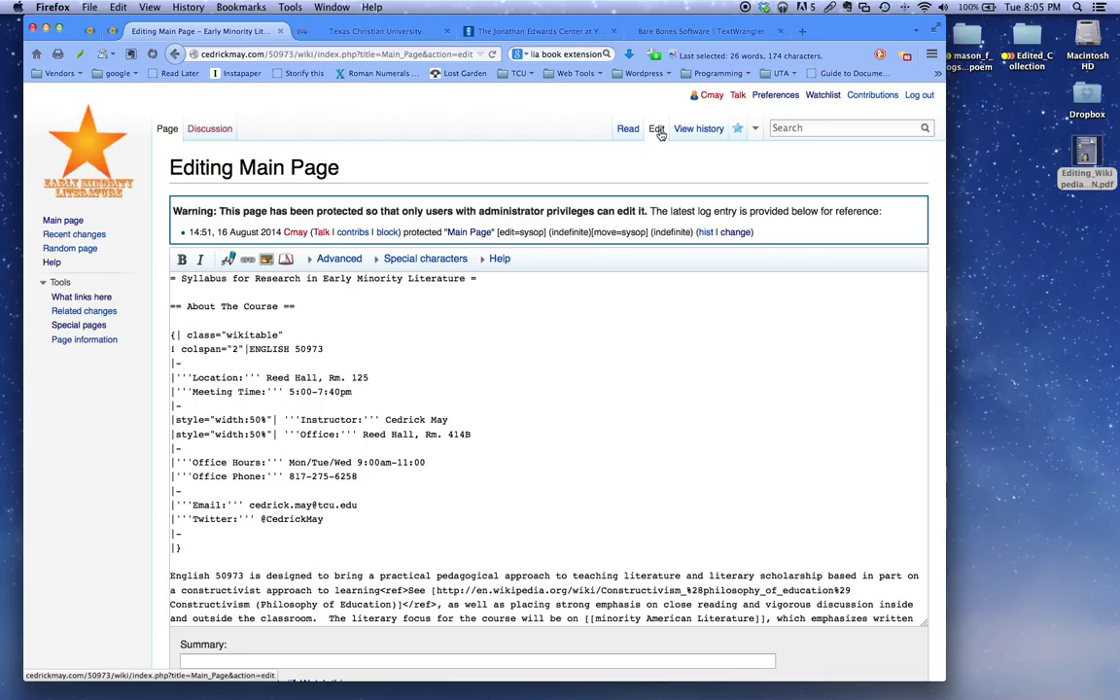
left_click(553, 314)
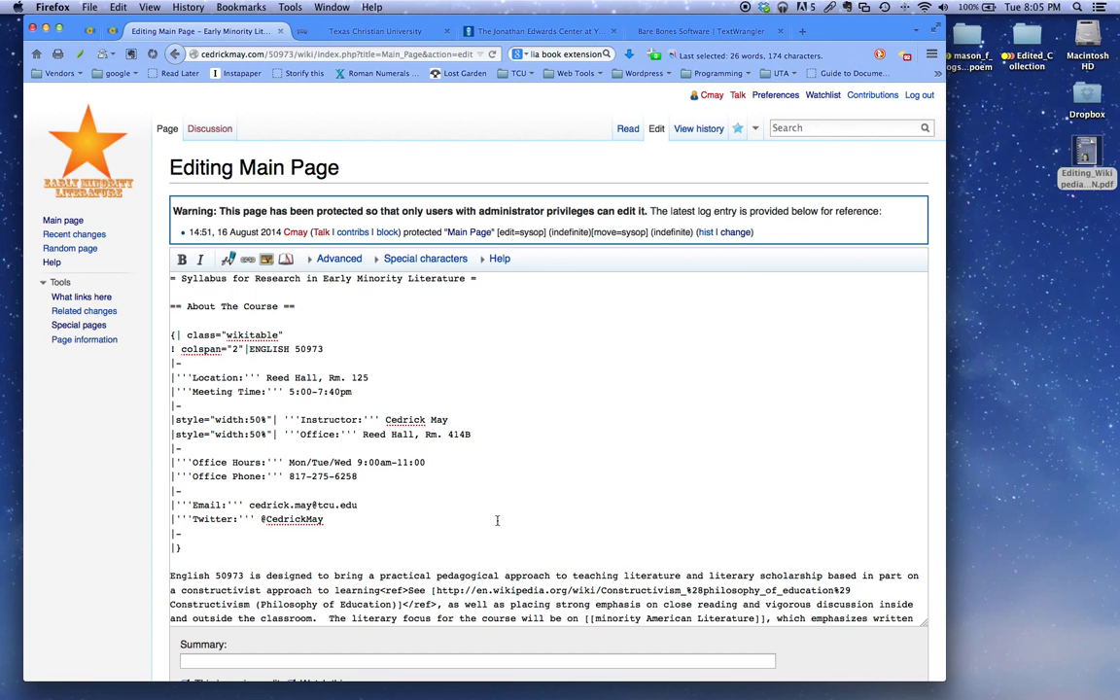
scroll(498, 523, "down", 3)
scroll(501, 506, "up", 3)
left_click(628, 129)
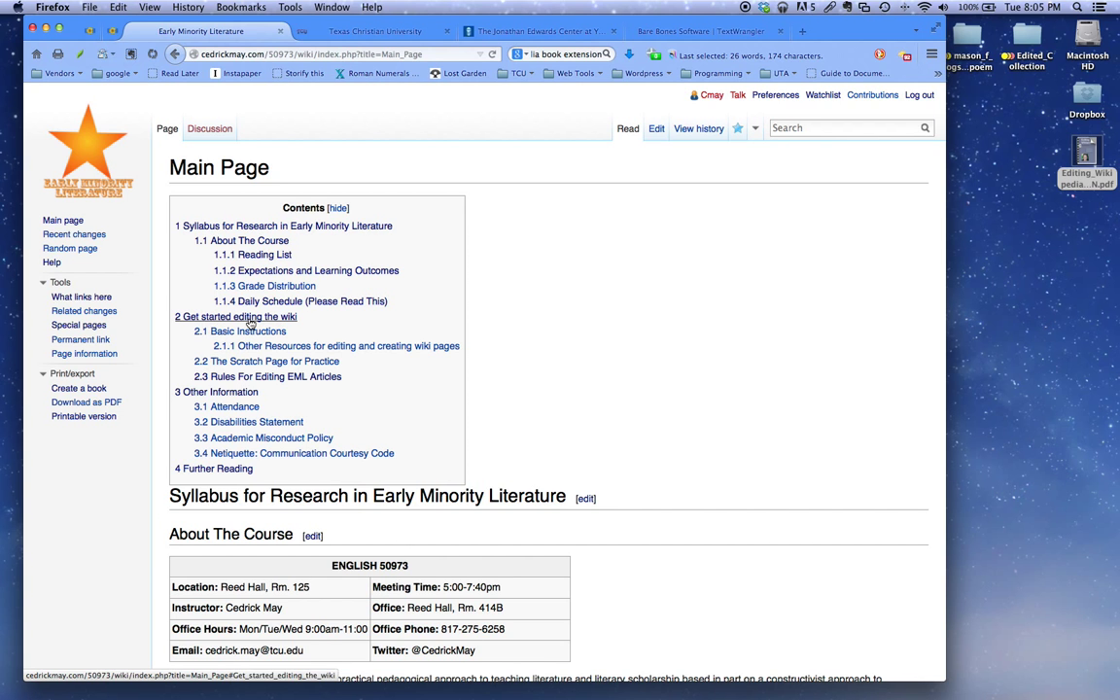
Step: Jump to 'Get started editing the wiki' and follow the 'Editing Wikipedia: A Guide…' pamphlet link
left_click(250, 321)
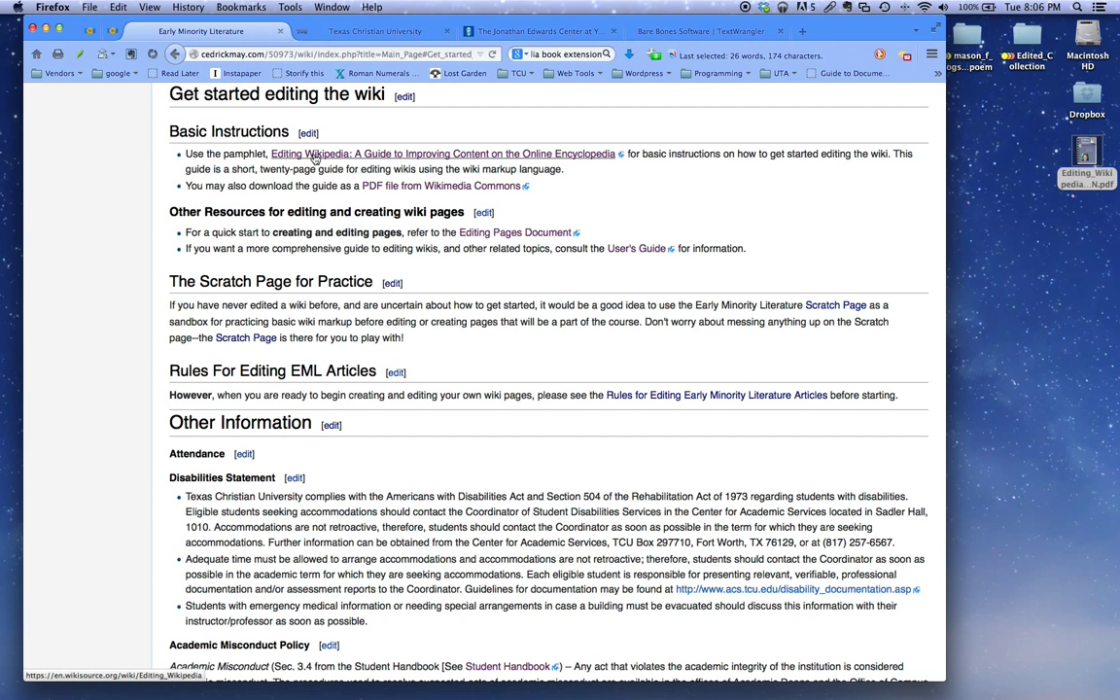
left_click(314, 158)
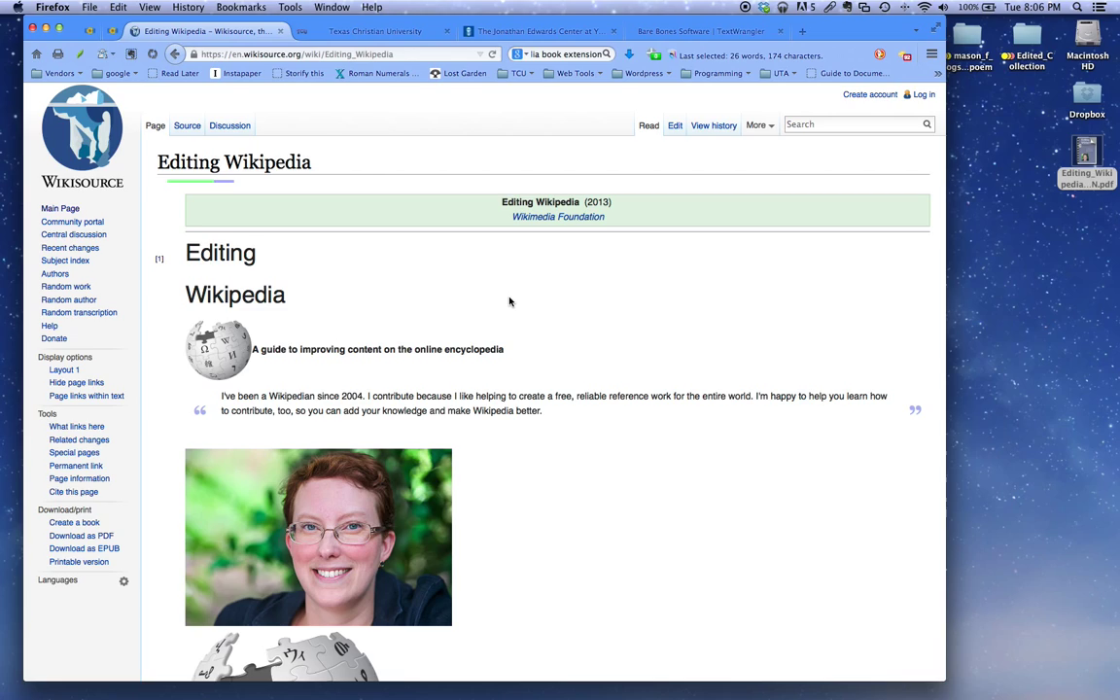
scroll(509, 301, "down", 20)
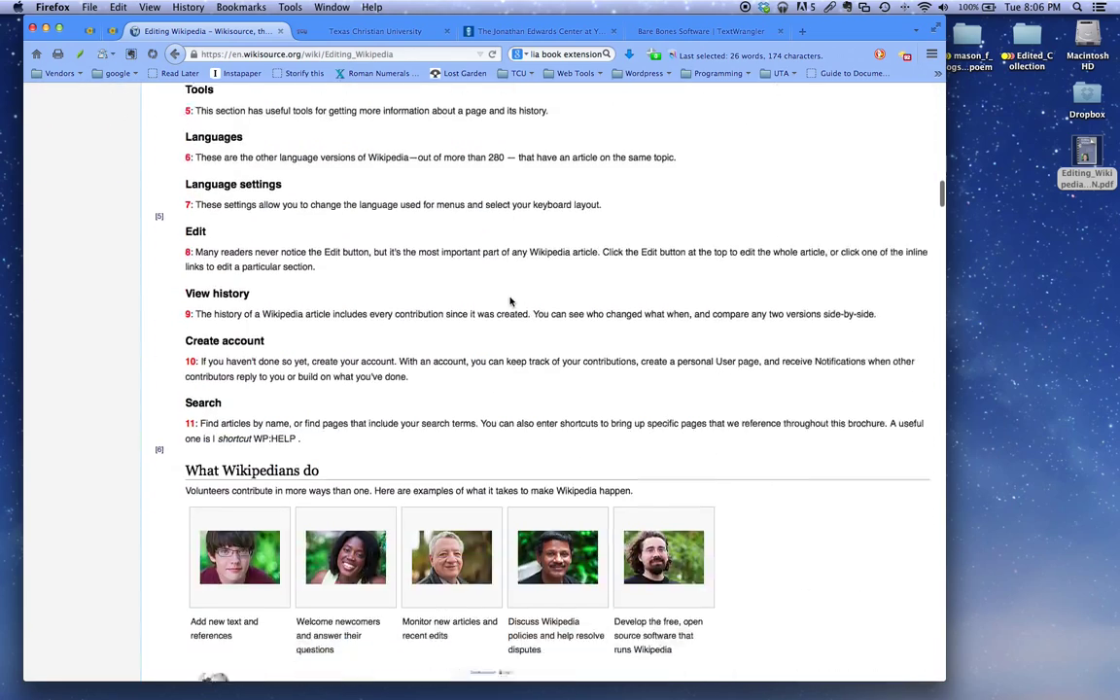
scroll(510, 299, "up", 15)
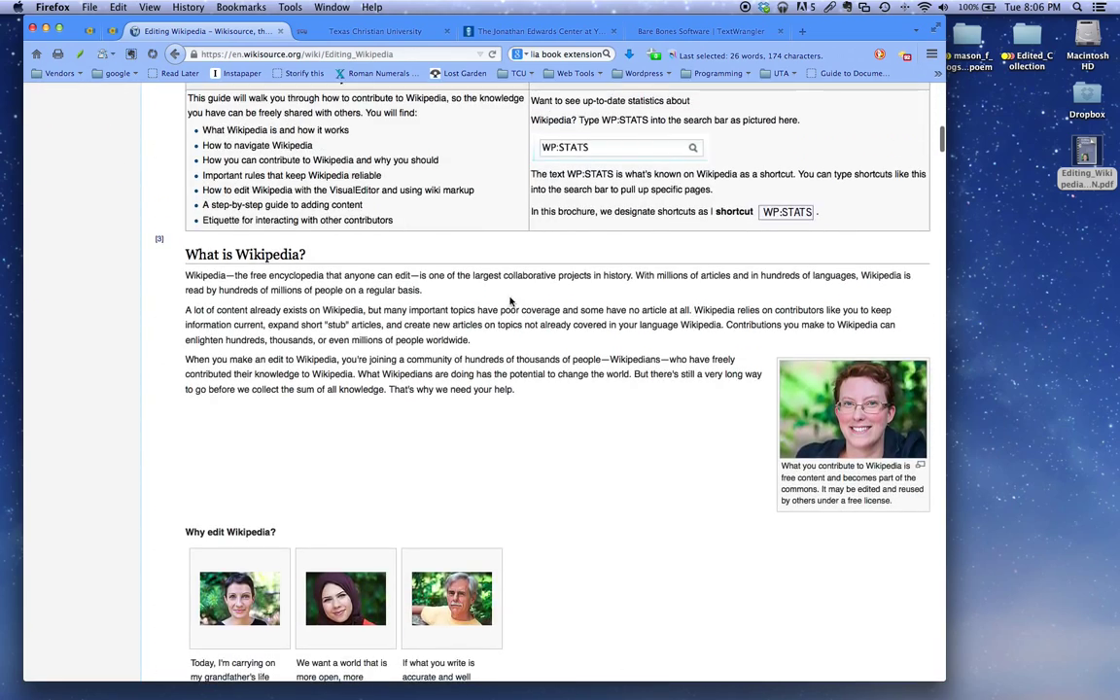
scroll(510, 301, "down", 15)
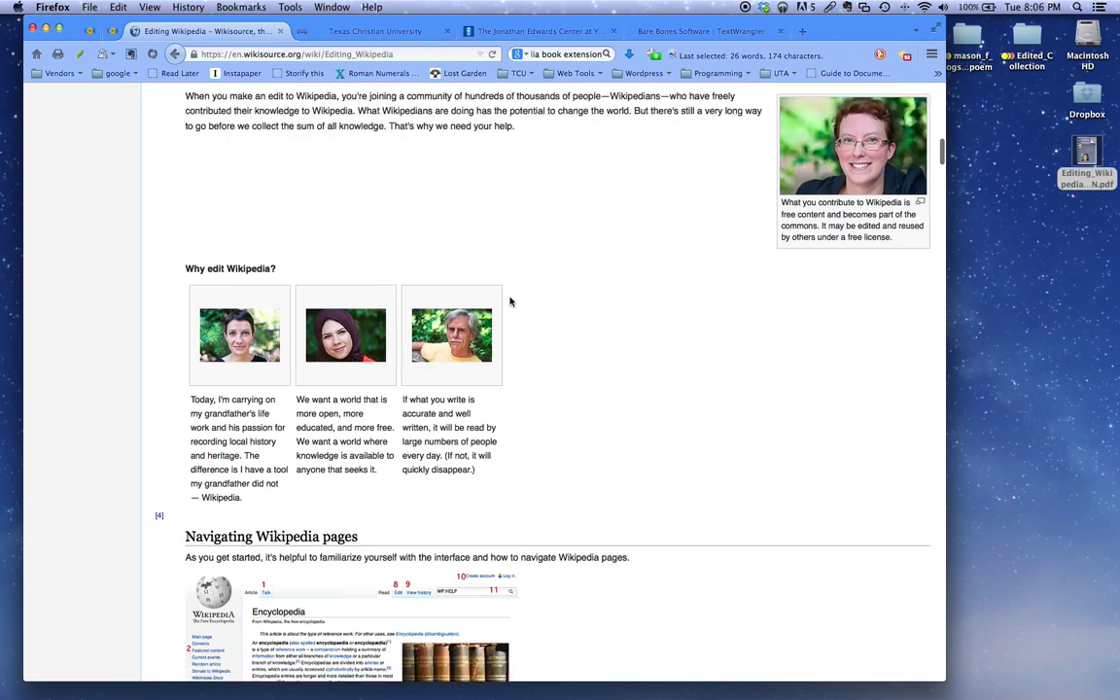
scroll(510, 297, "down", 10)
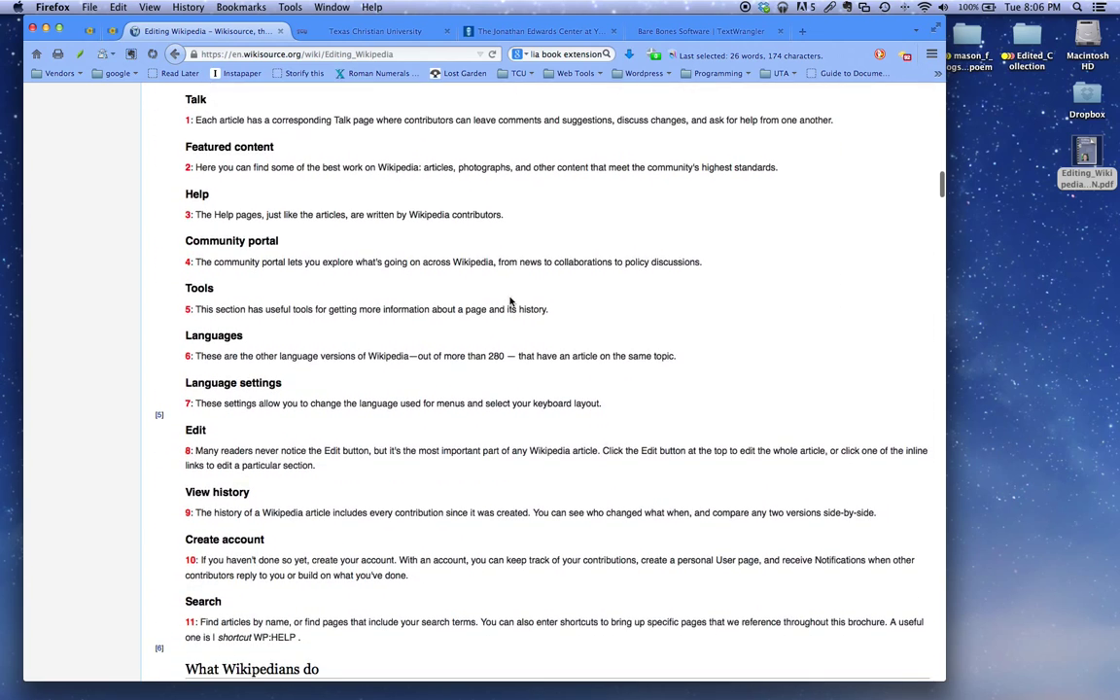
scroll(510, 302, "down", 20)
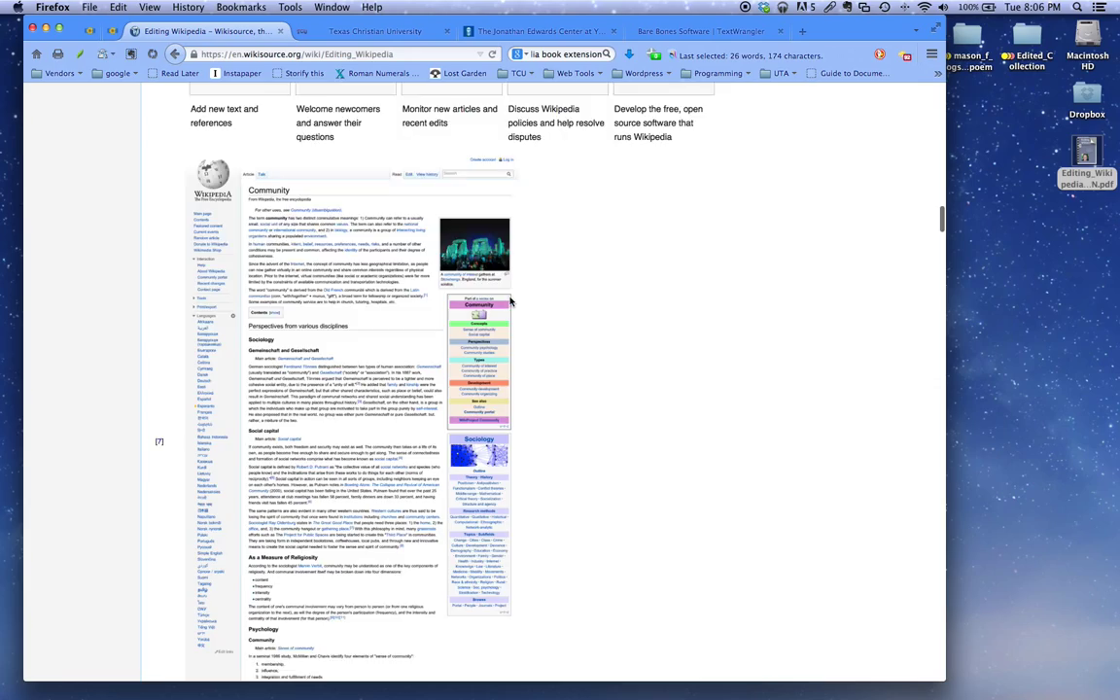
scroll(509, 301, "down", 1)
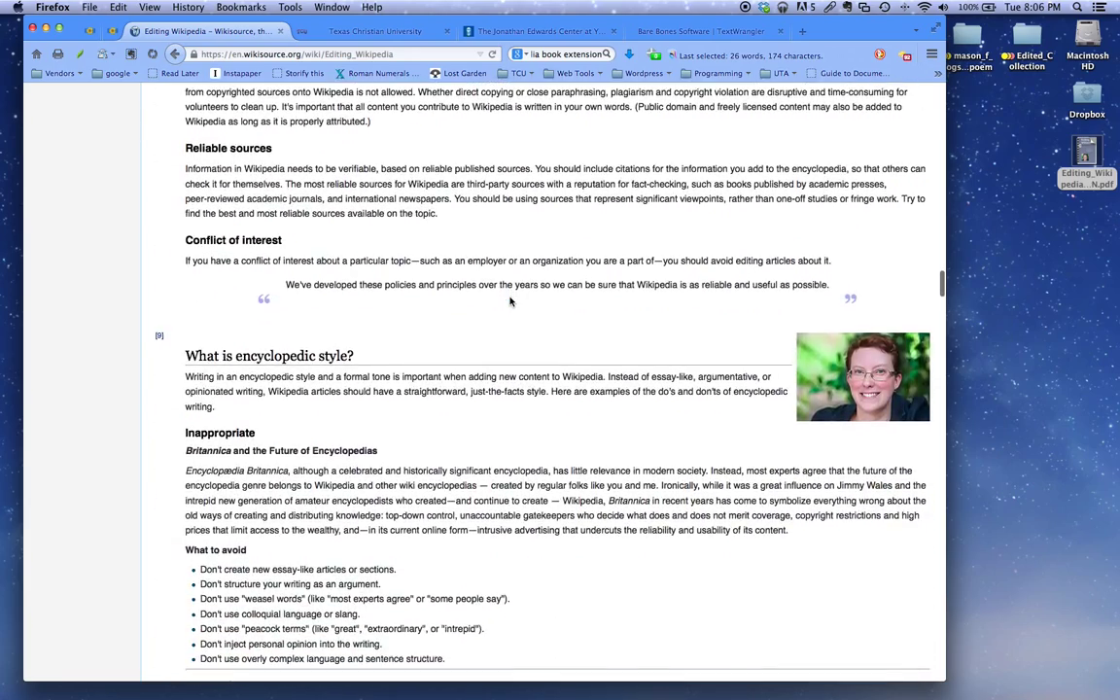
scroll(510, 301, "down", 20)
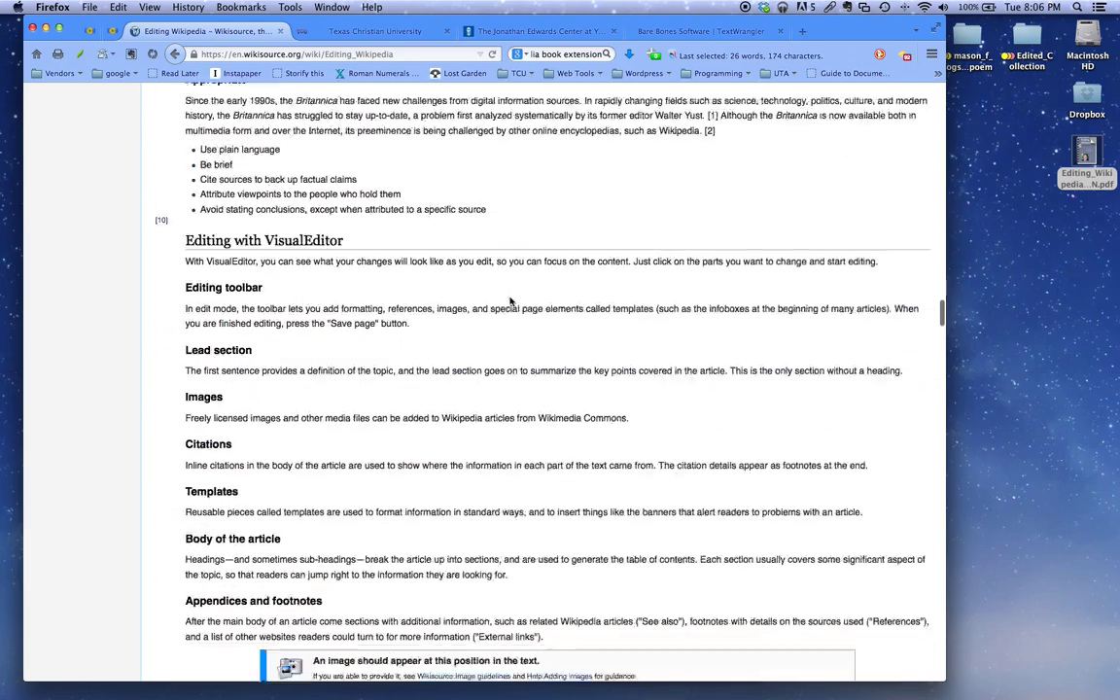
scroll(509, 301, "down", 17)
scroll(510, 302, "up", 11)
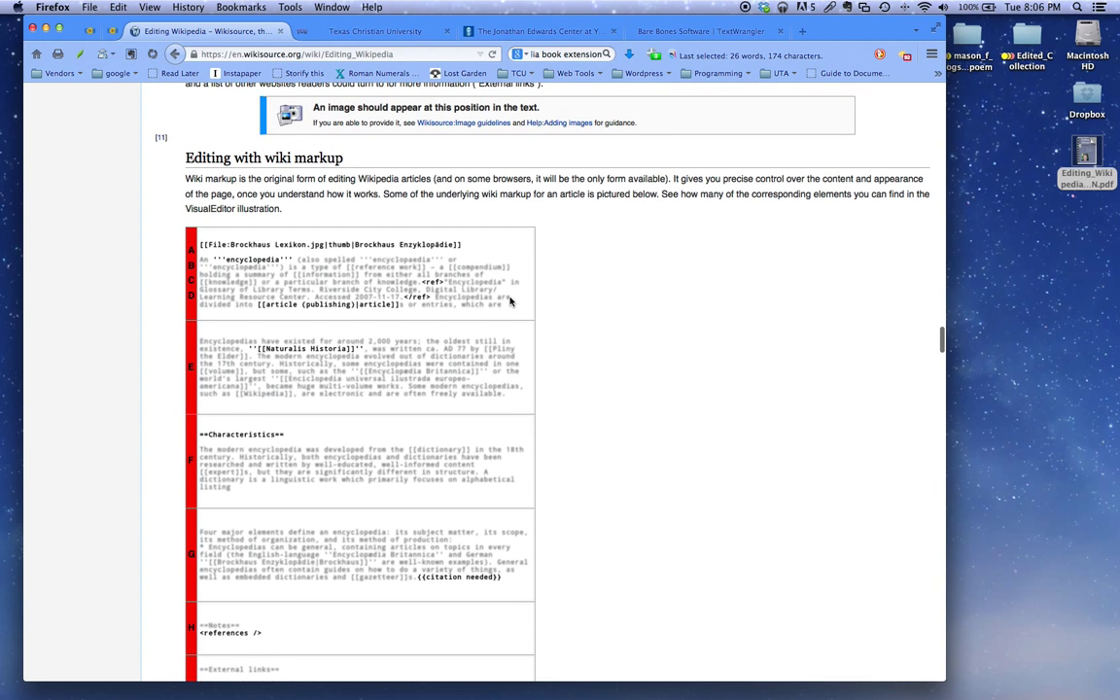
scroll(583, 368, "up", 2)
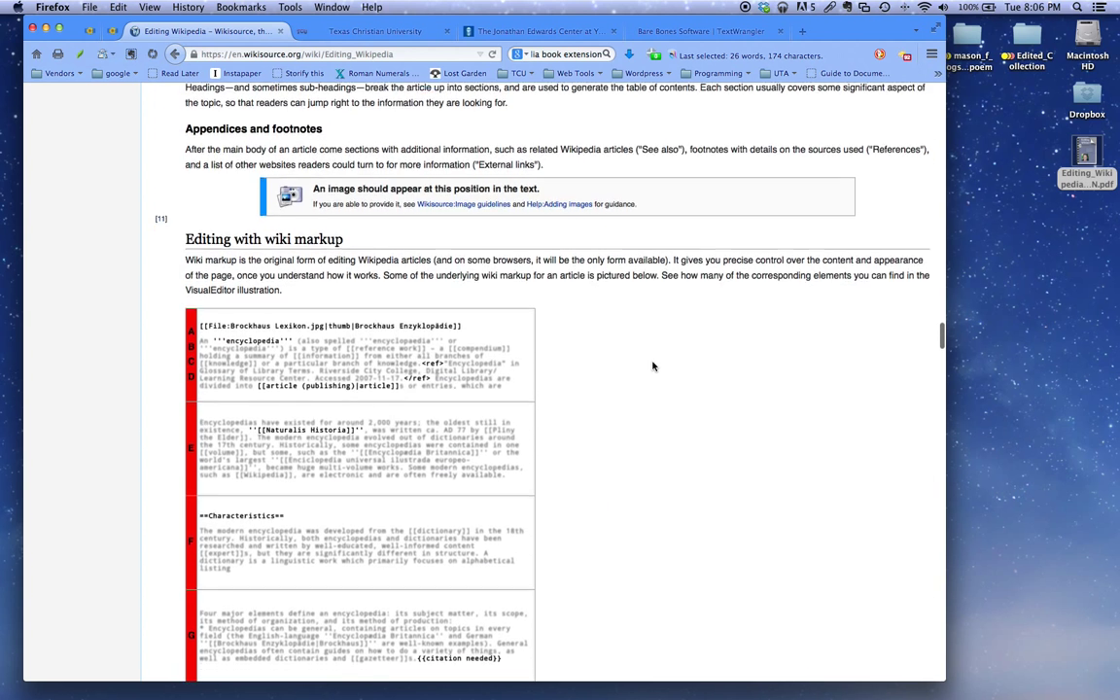
scroll(653, 366, "down", 15)
scroll(653, 366, "down", 1)
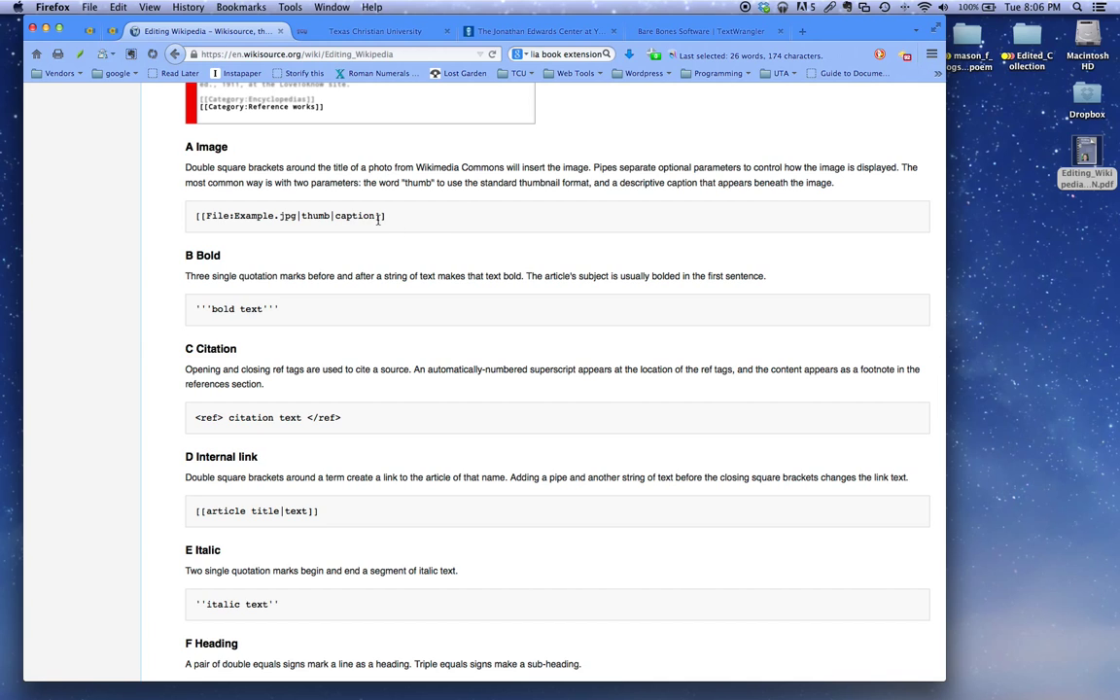
scroll(418, 336, "up", 15)
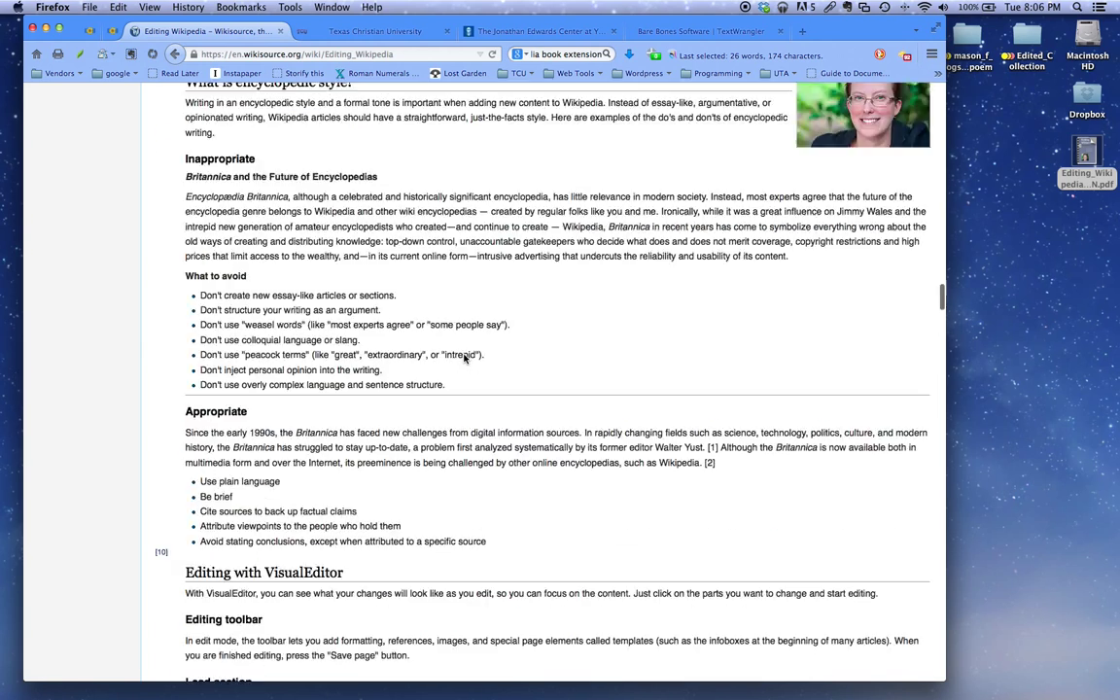
Step: Check the brochure PDF's download options on Wikimedia Commons, then return to the course wiki
left_click(174, 54)
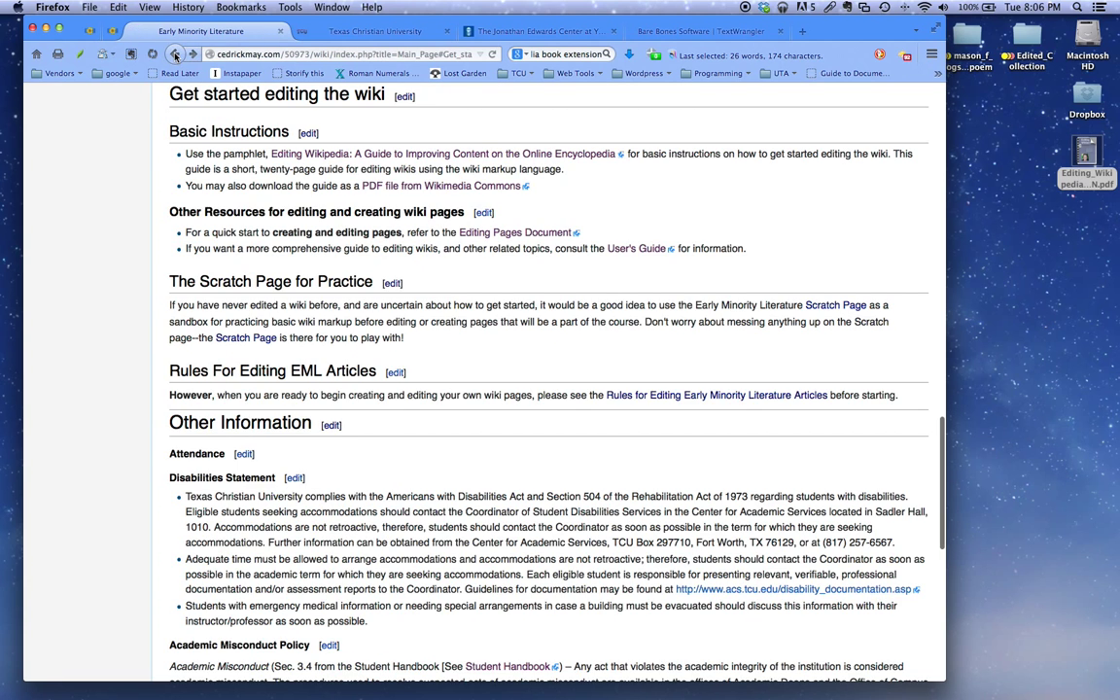
left_click(431, 187)
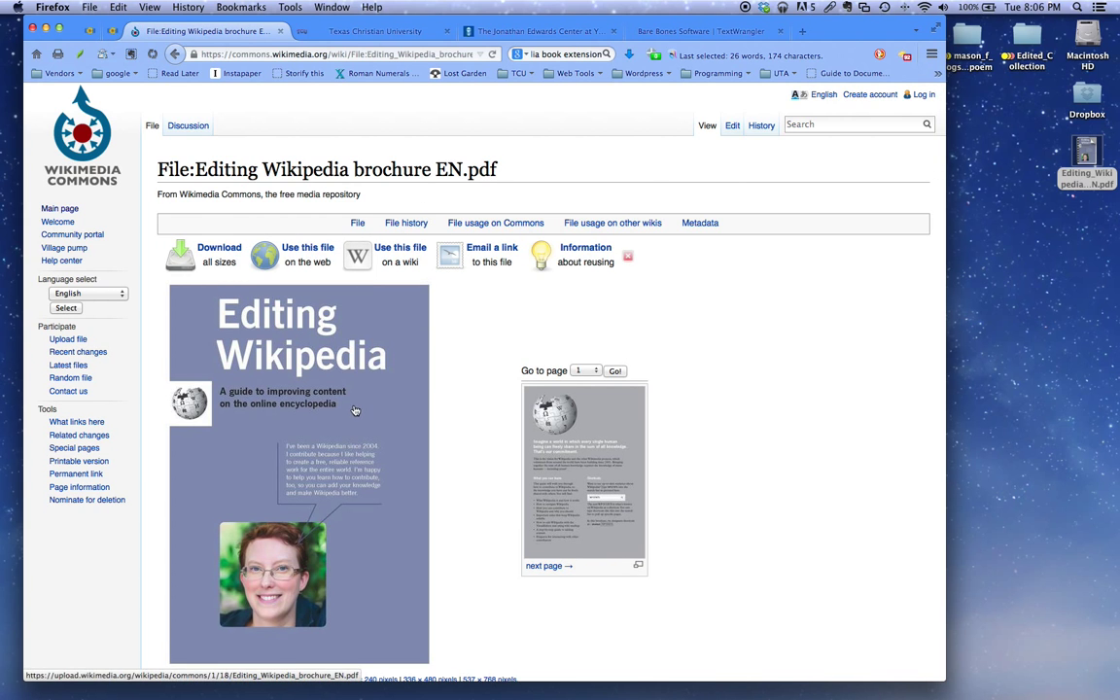
left_click(219, 249)
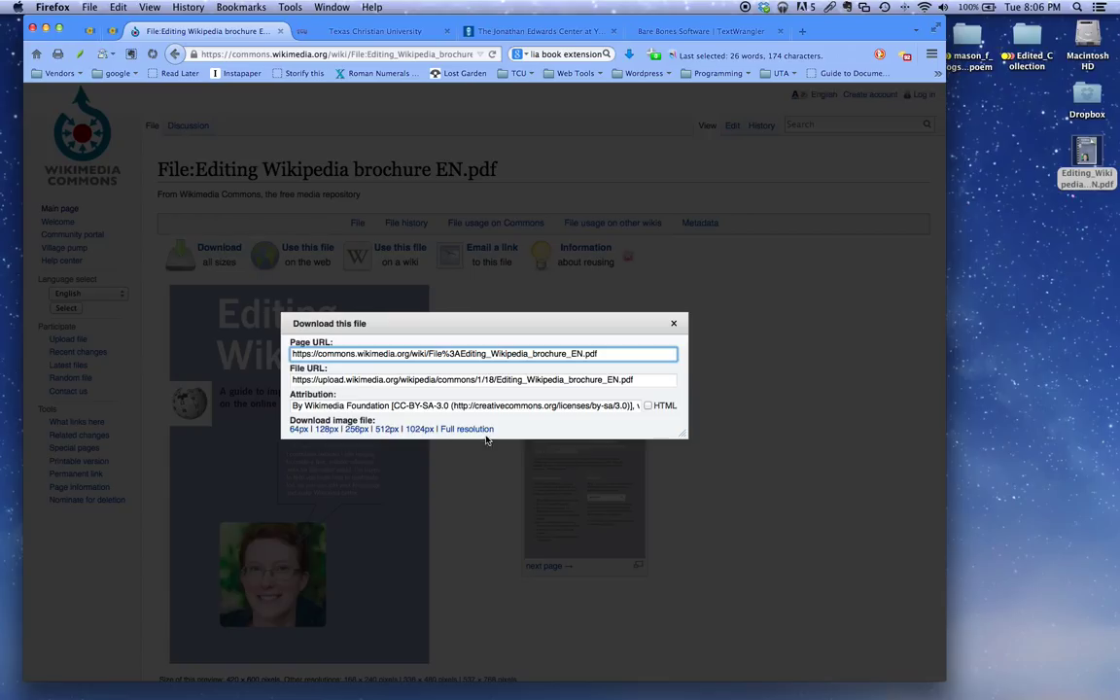
left_click(672, 324)
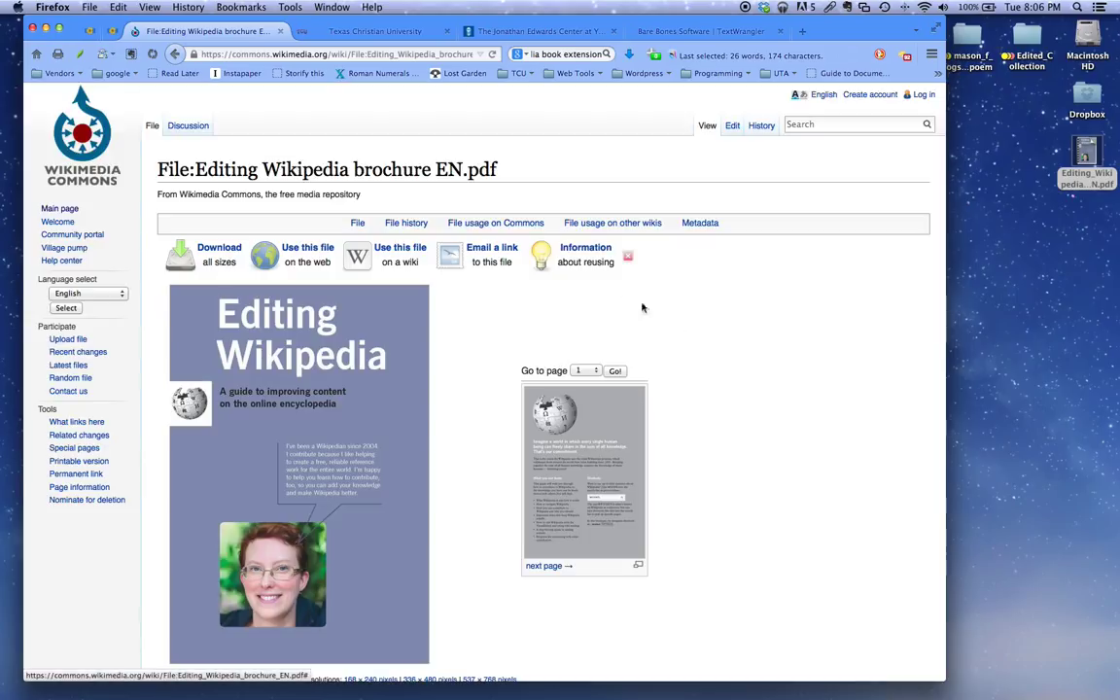
left_click(172, 53)
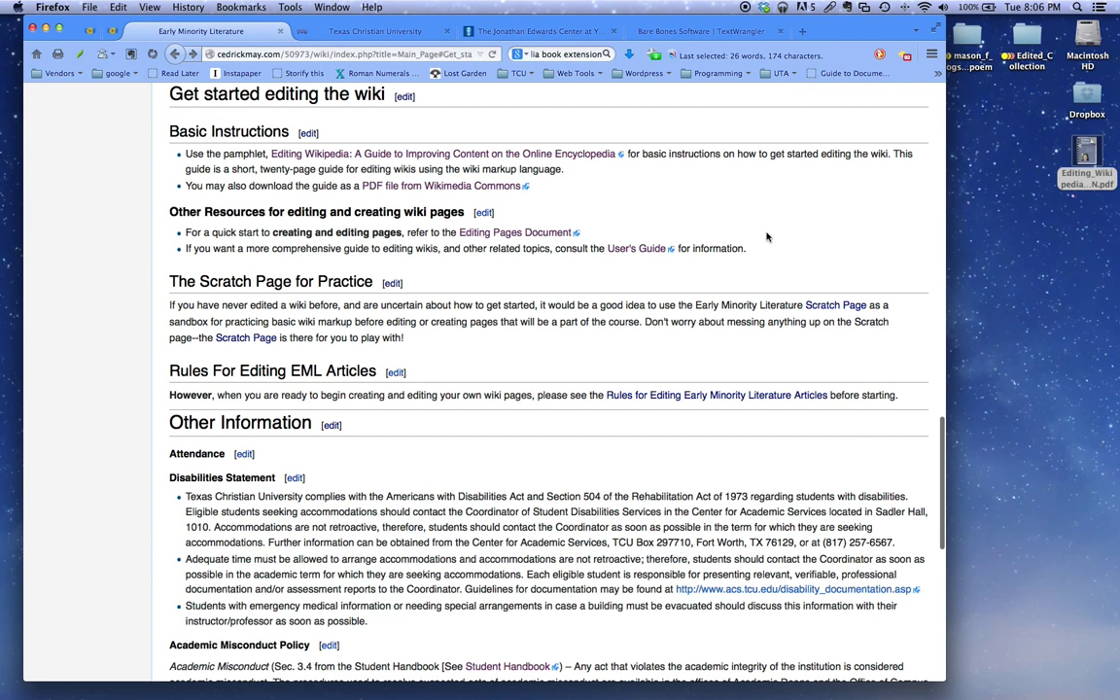
Step: Open Editing_Wikipedia_brochure_EN.pdf in Preview and scroll to the Wiki markup cheatsheet on page 19
double_click(1086, 154)
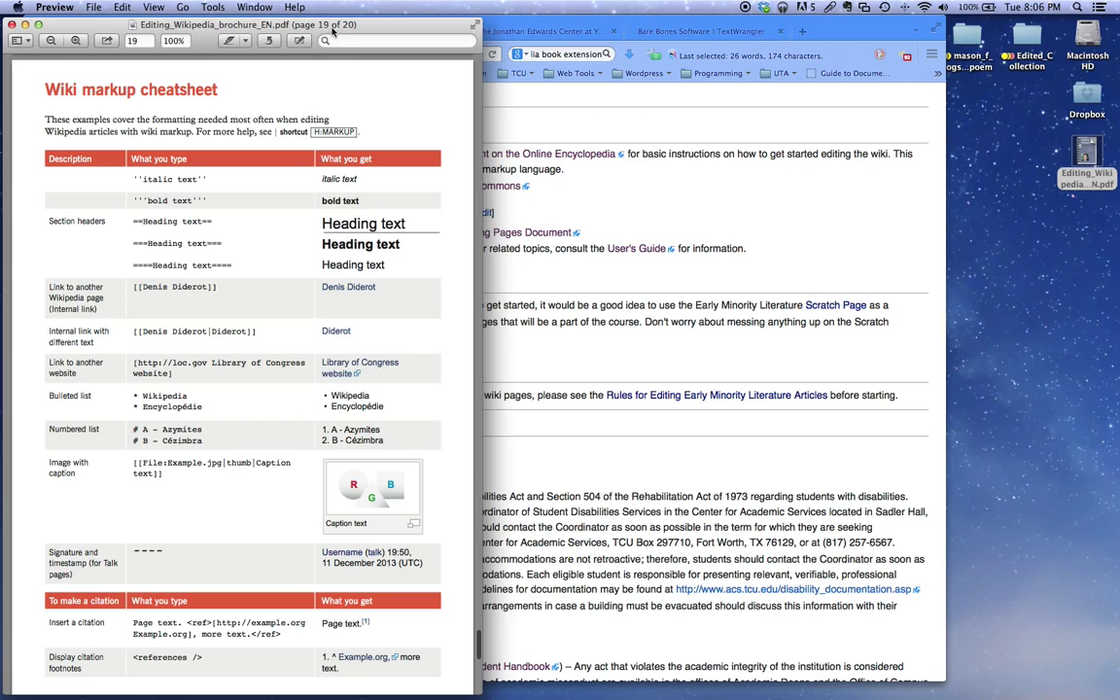
scroll(283, 139, "up", 20)
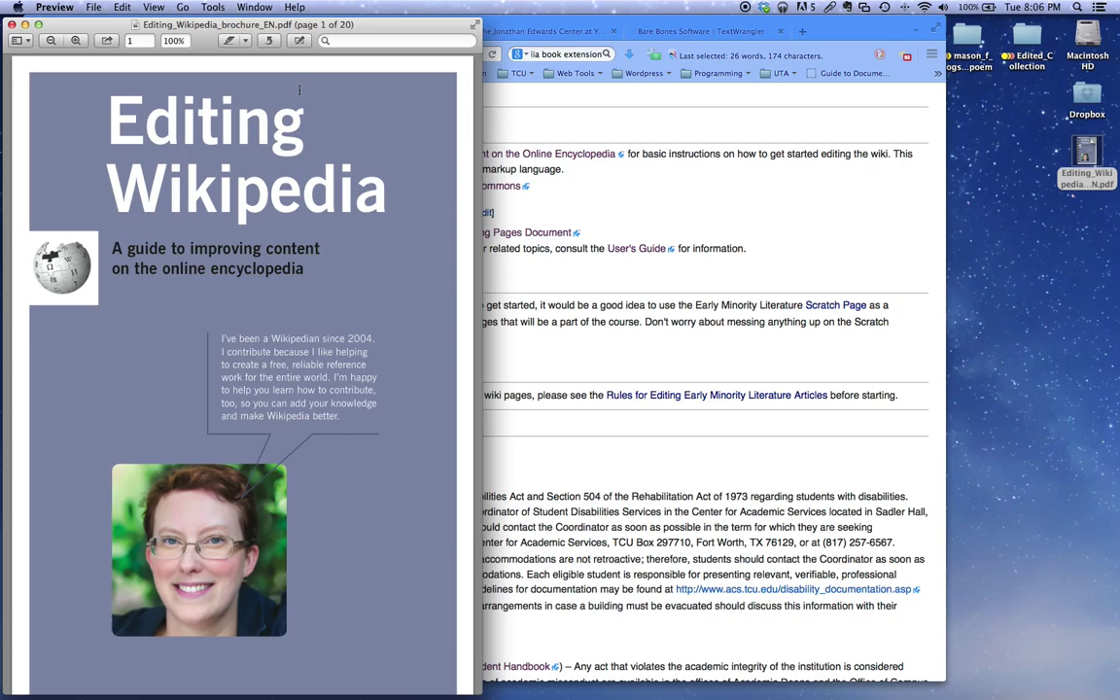
scroll(296, 102, "down", 10)
scroll(295, 103, "down", 20)
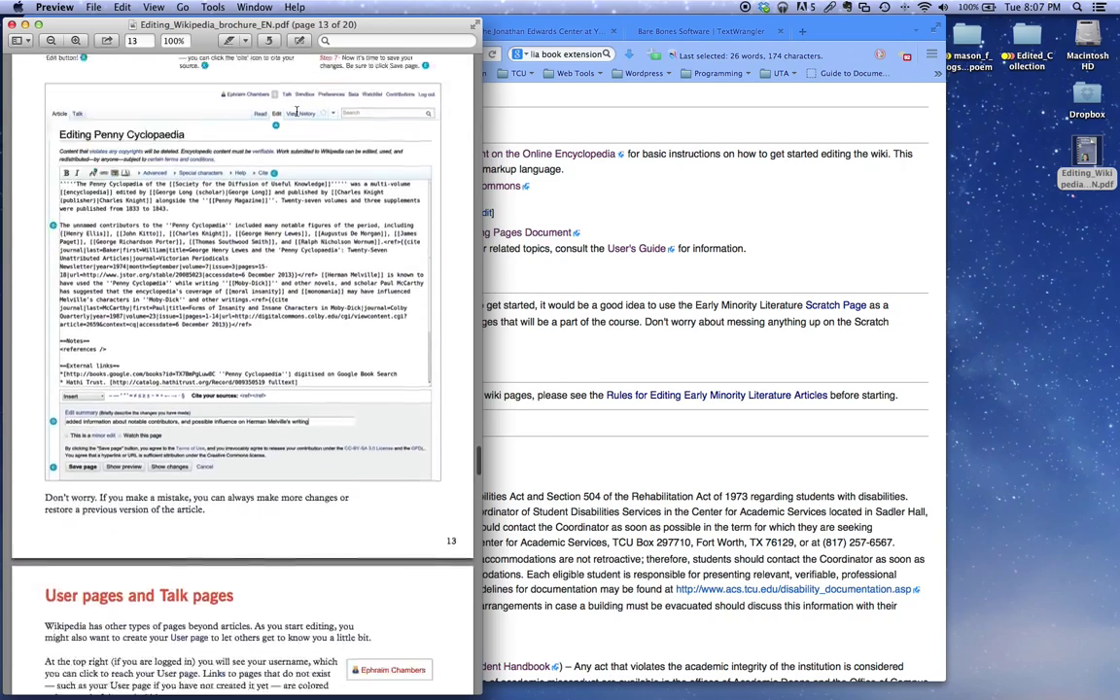
scroll(296, 111, "down", 15)
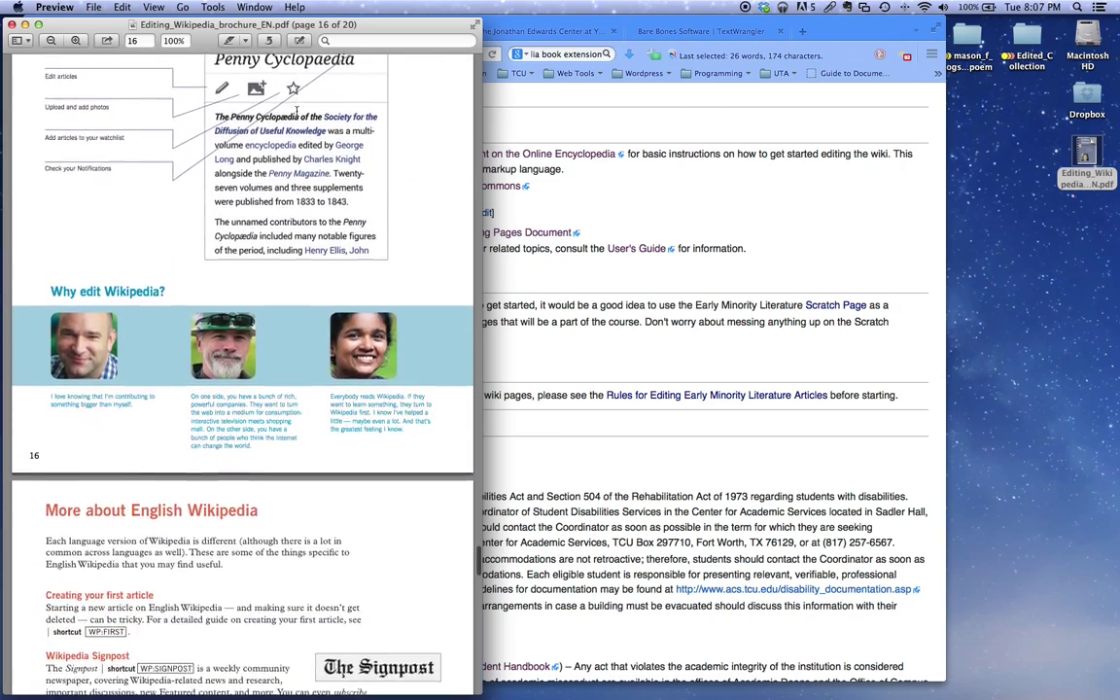
scroll(296, 111, "down", 15)
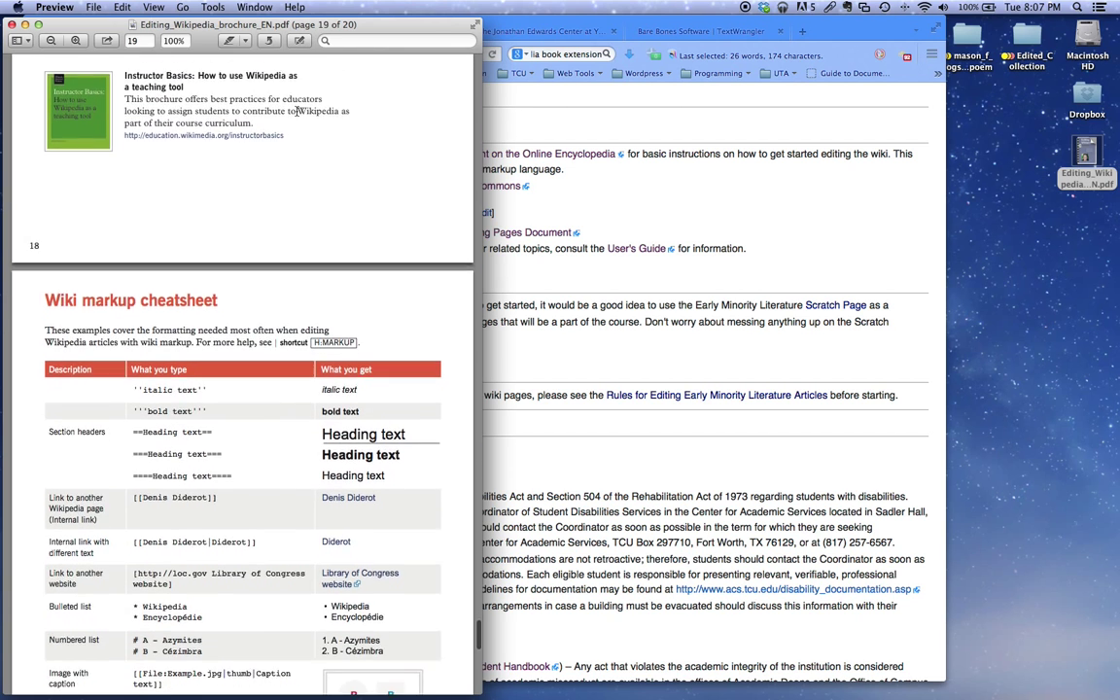
scroll(296, 111, "down", 4)
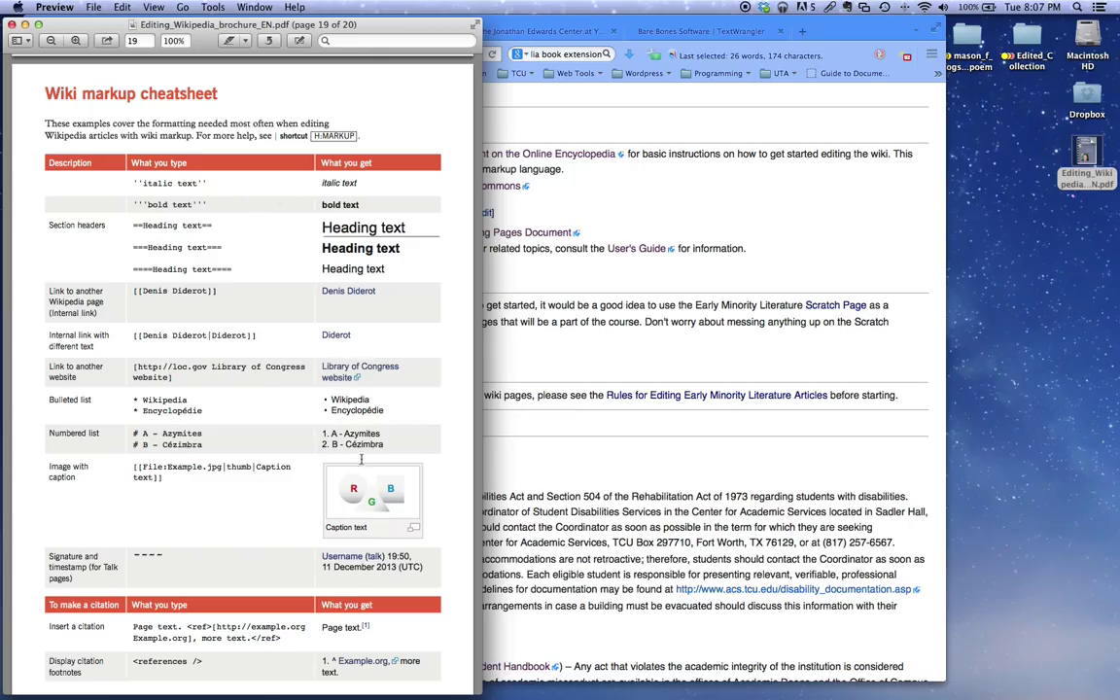
scroll(253, 212, "down", 2)
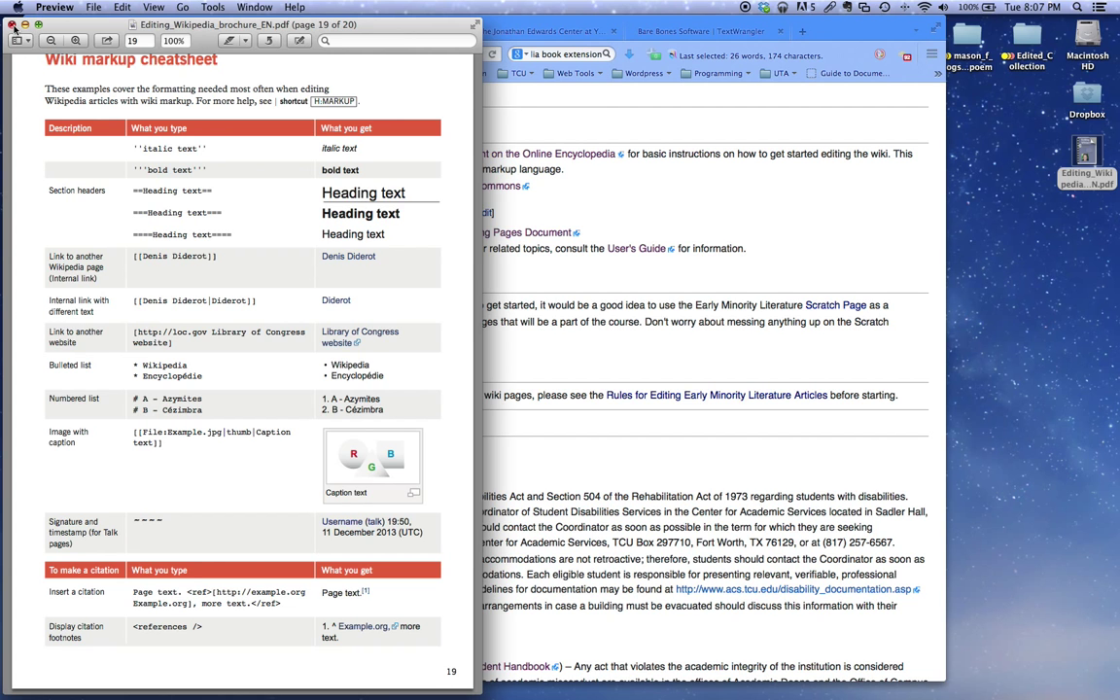
Step: Close the brochure PDF and go to the course's Scratch Page
left_click(13, 25)
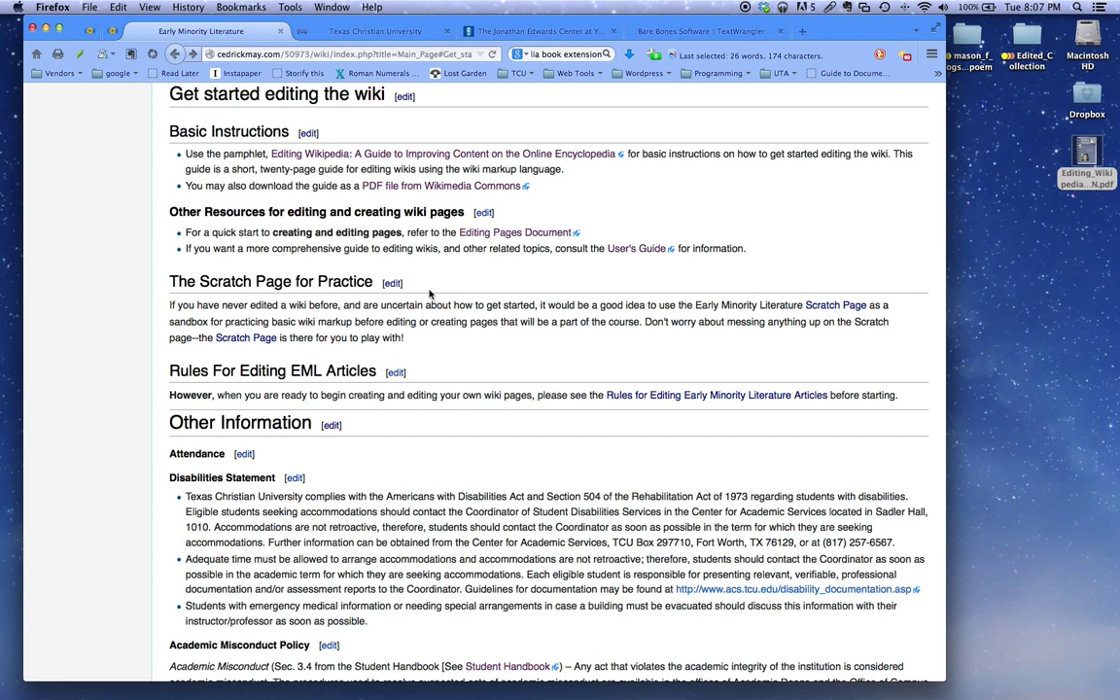
left_click(853, 308)
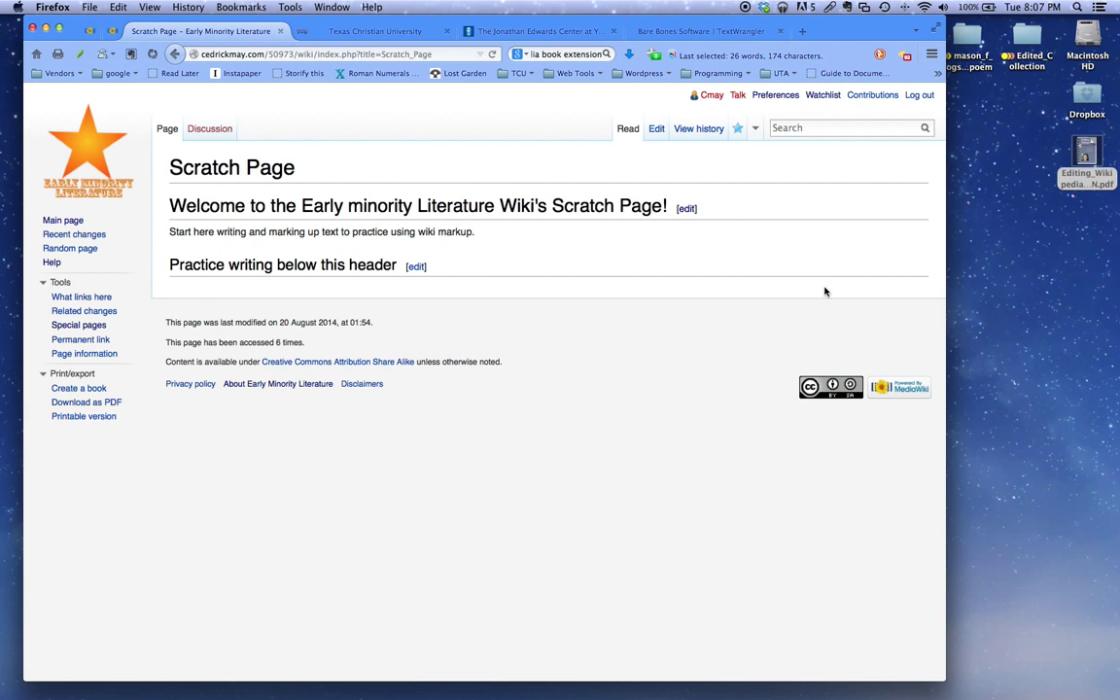
Step: Open the Scratch Page editor and delete all of its existing wikitext
left_click(657, 130)
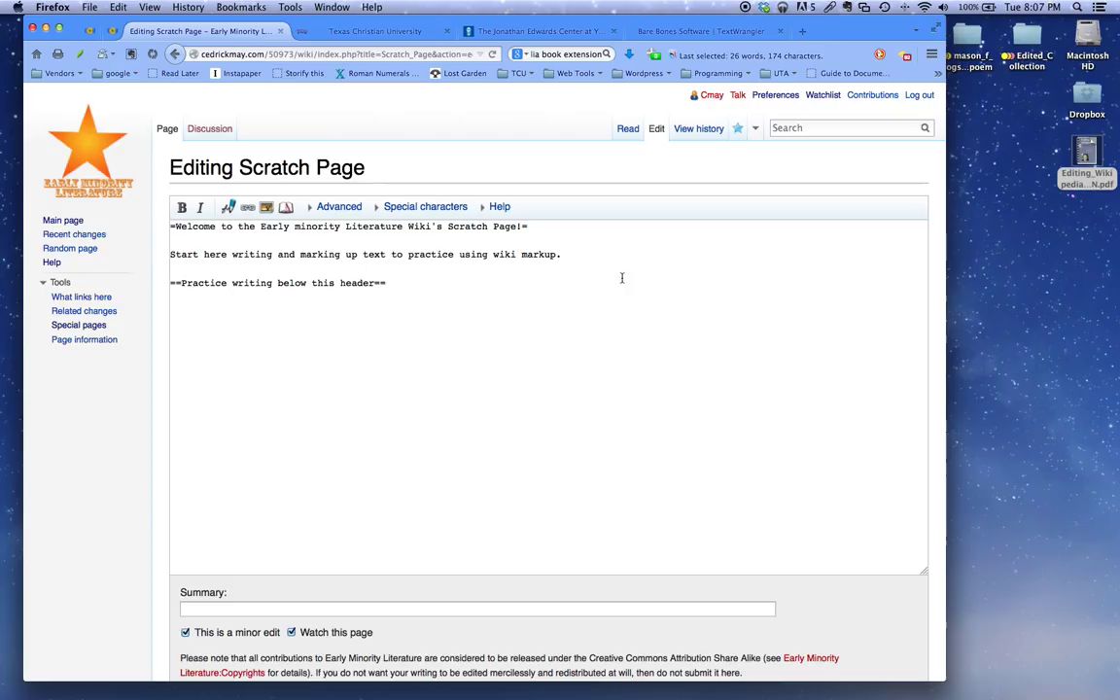
left_click_drag(455, 282, 180, 223)
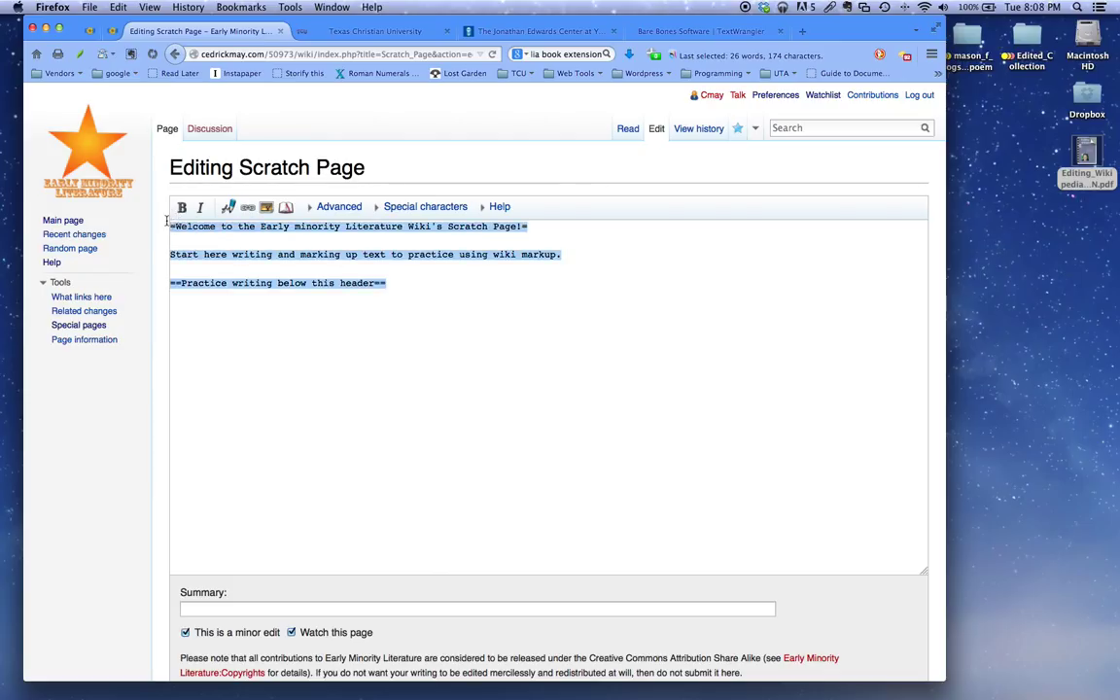
key("BackSpace")
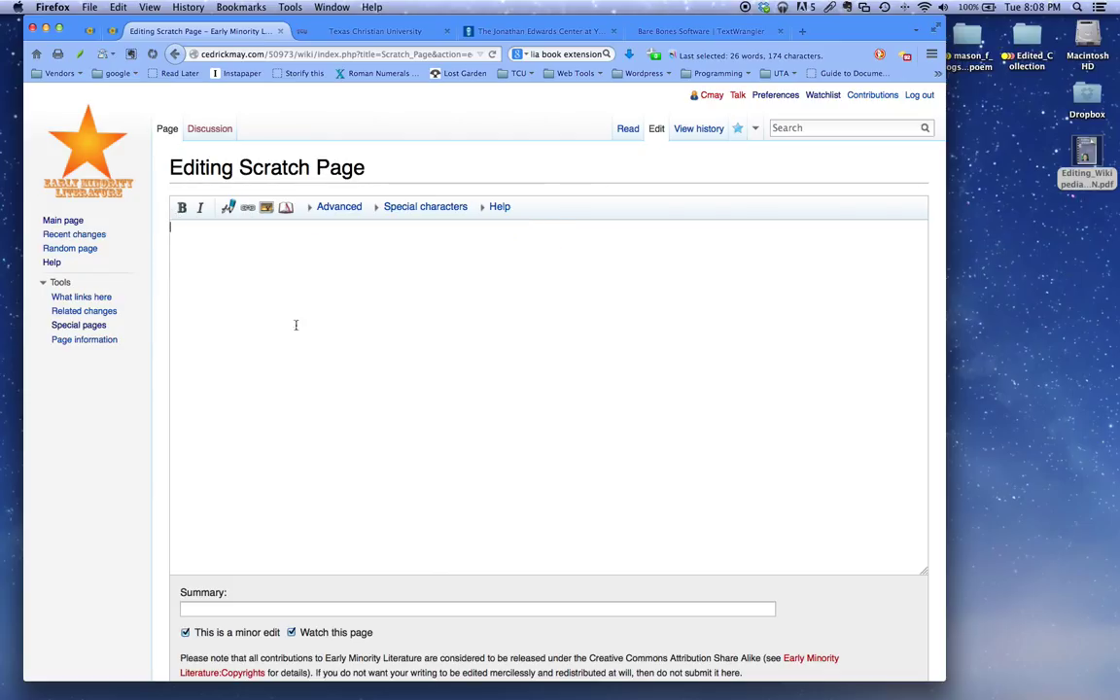
scroll(295, 325, "down", 3)
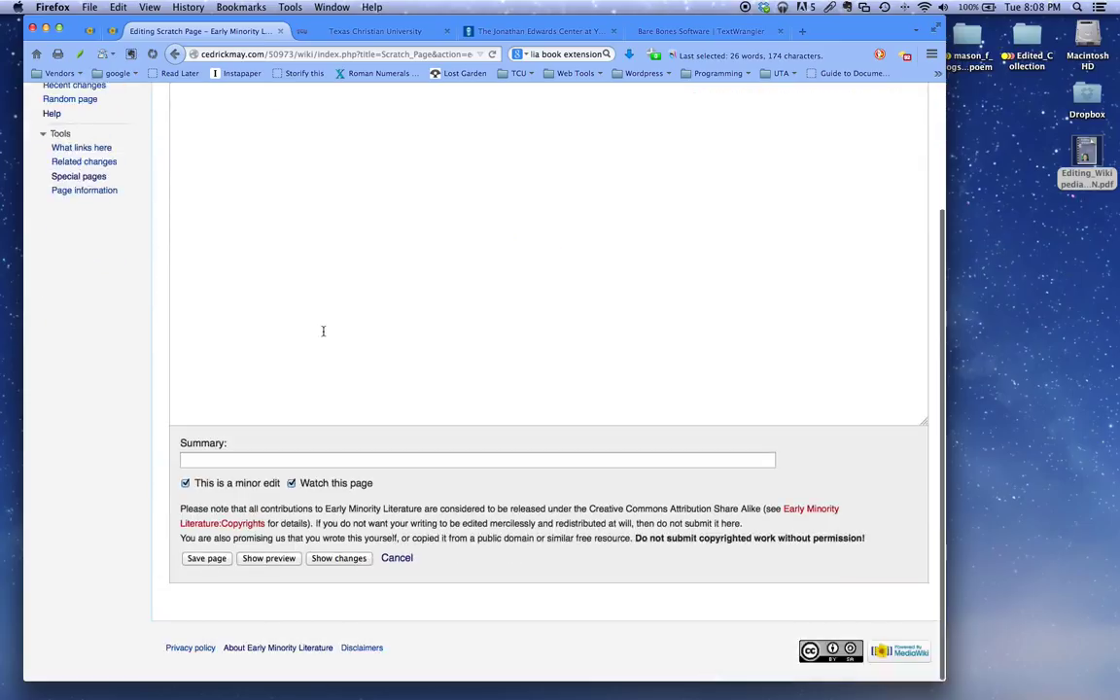
Step: Type 'Jonathan Edwards' into the empty edit box and preview it as plain text
left_click(255, 560)
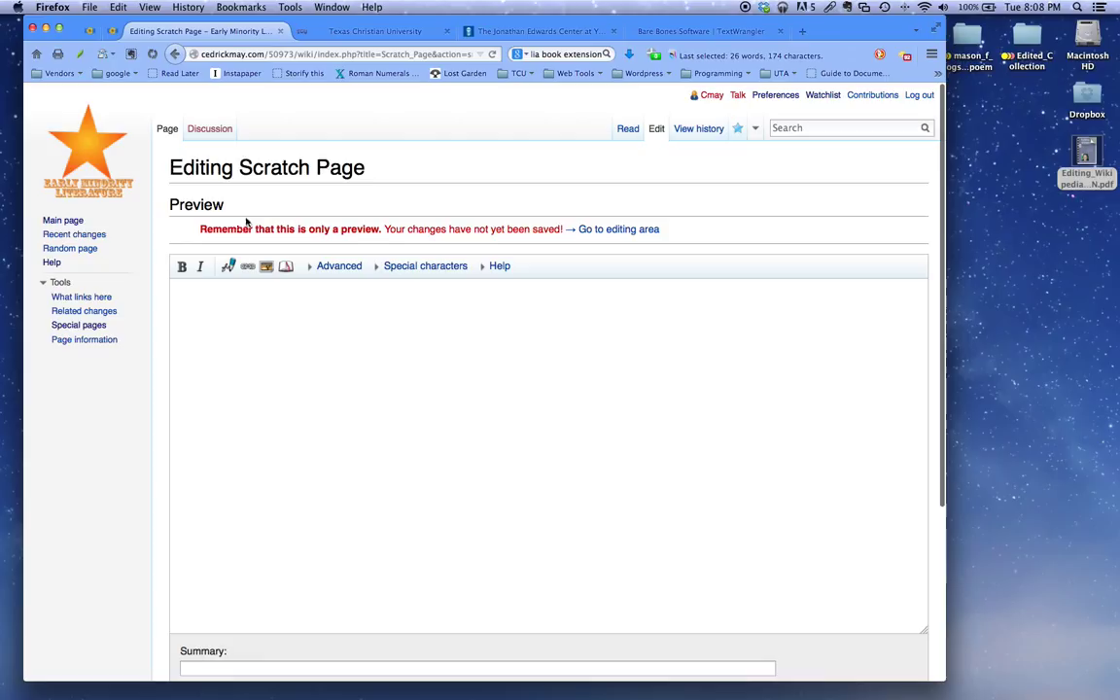
left_click(430, 352)
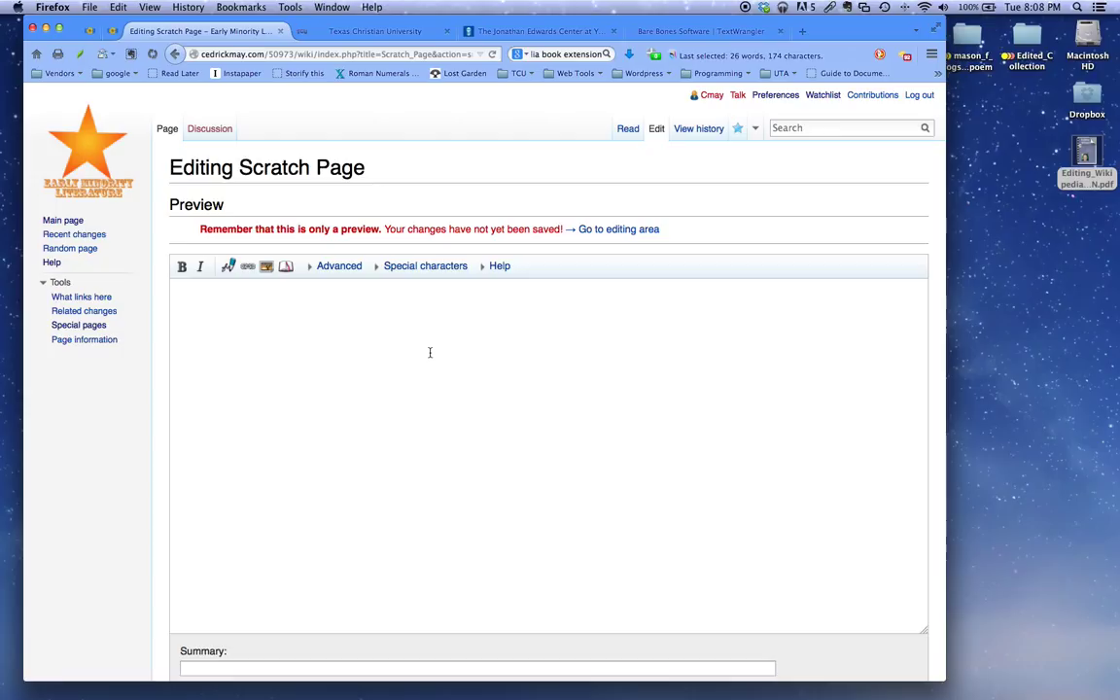
left_click(430, 352)
type("Jonathan Edwards")
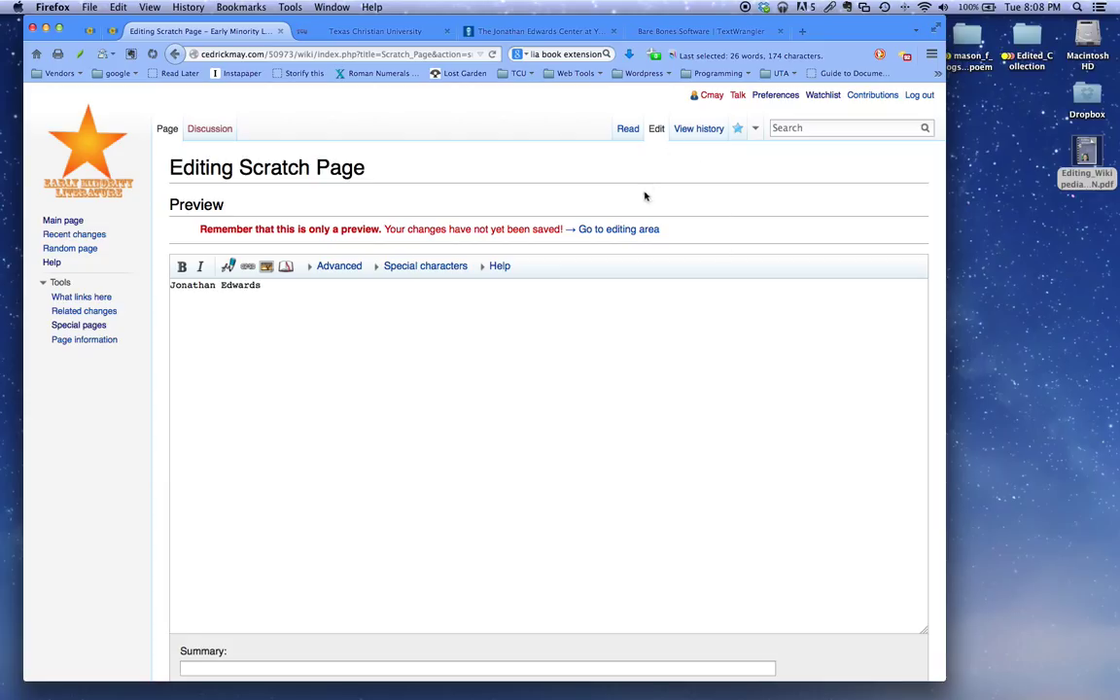
scroll(544, 389, "down", 5)
left_click(268, 537)
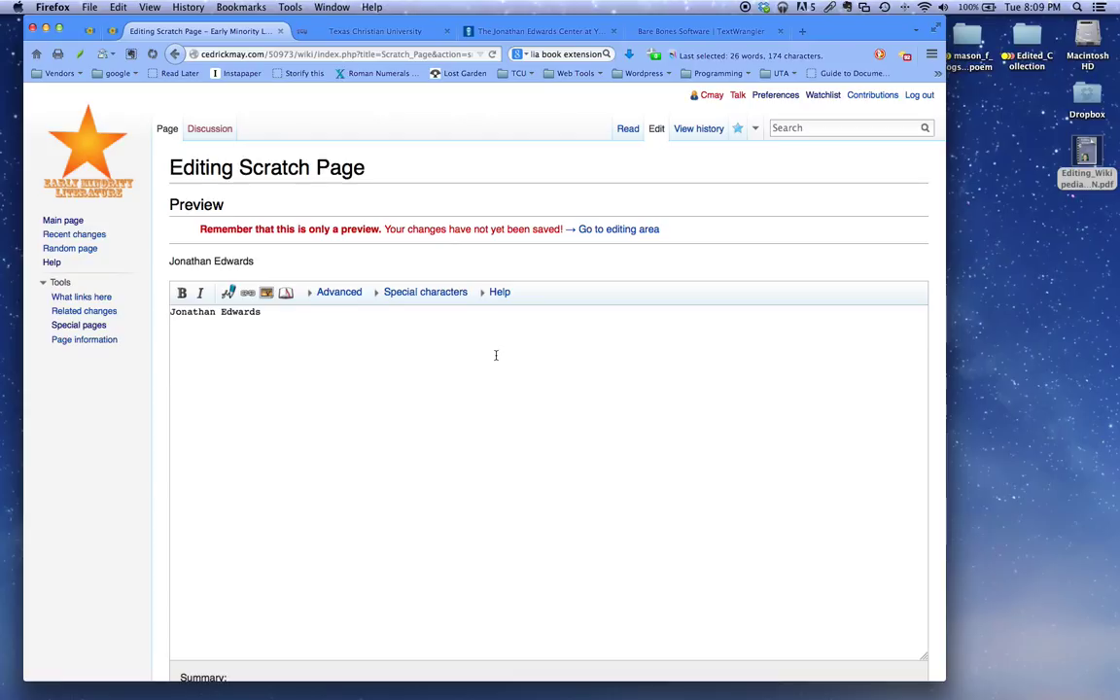
Step: Wrap the name as =Jonathan Edwards= and preview it as a heading
type("=")
left_click(222, 312)
scroll(525, 375, "down", 5)
left_click(268, 537)
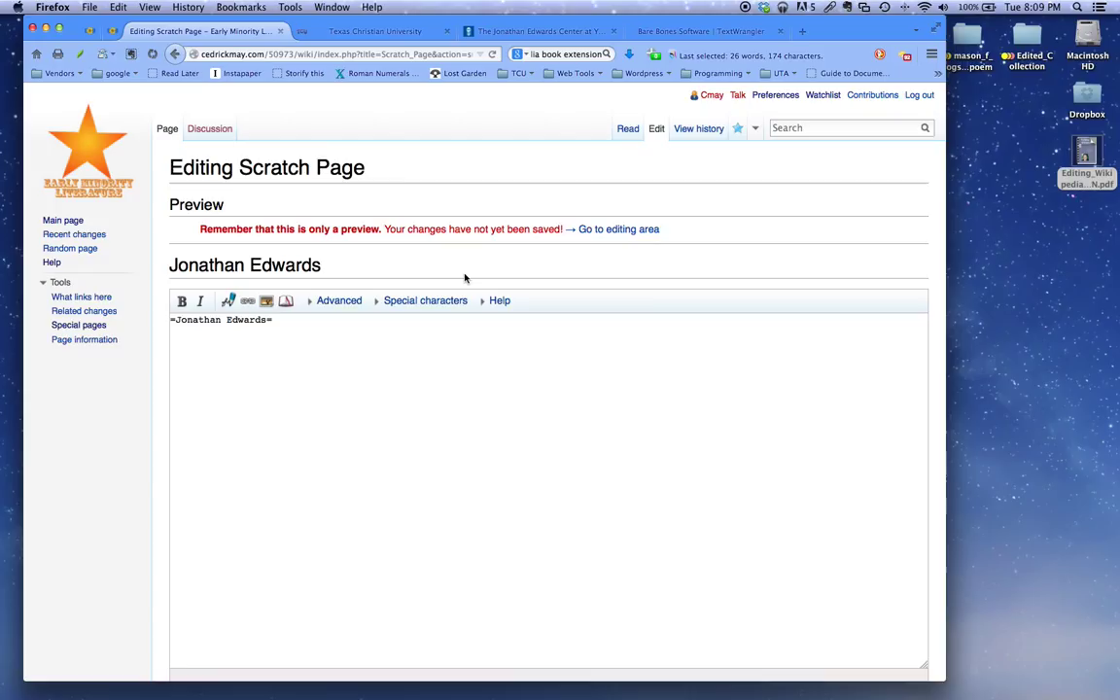
Step: Paste two Lorem ipsum paragraphs as dummy text below the heading and preview
left_click(381, 329)
left_click(829, 7)
left_click(877, 51)
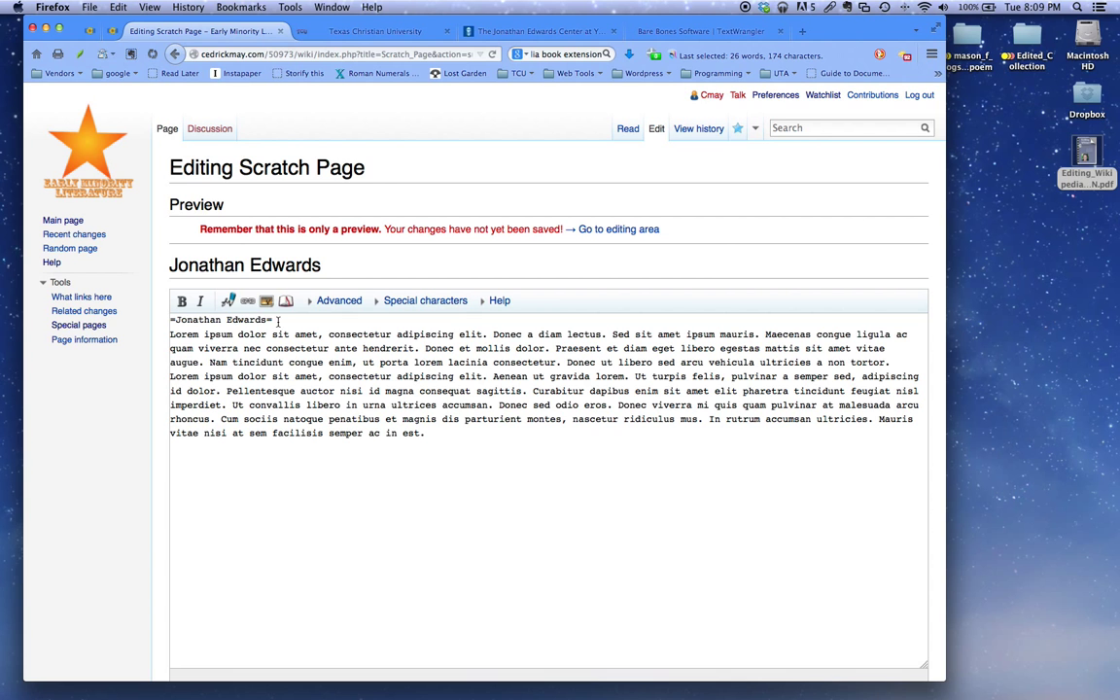
scroll(277, 371, "down", 2)
scroll(277, 372, "down", 4)
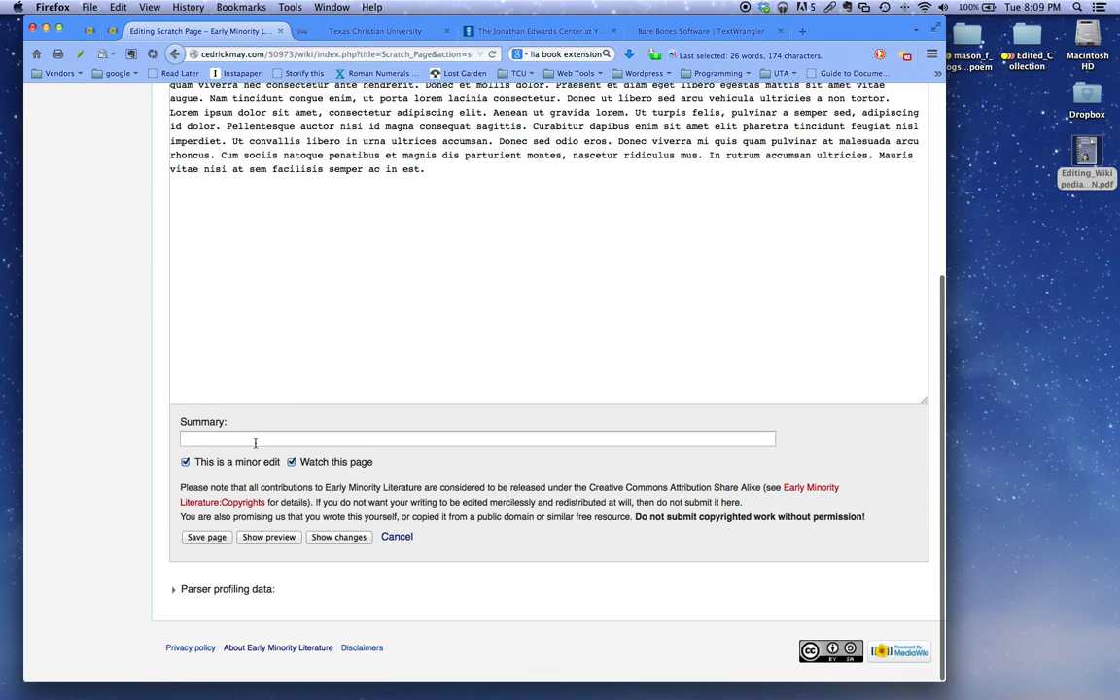
left_click(268, 537)
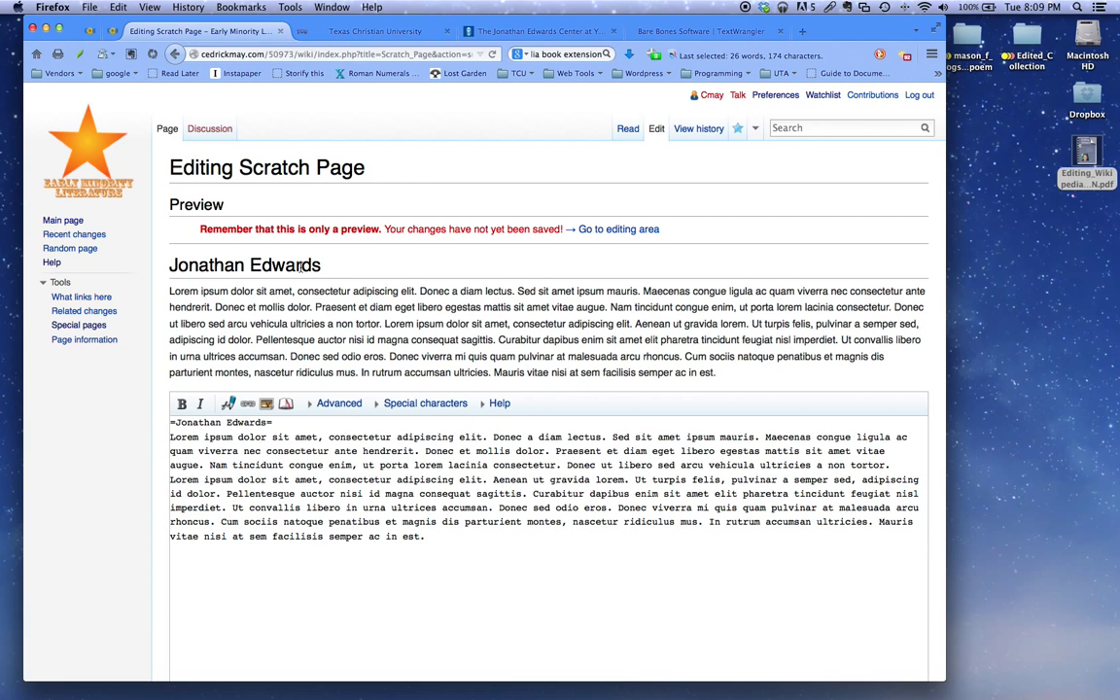
Step: Add ==Basic Information== on a new line below the Jonathan Edwards heading and preview
left_click(303, 428)
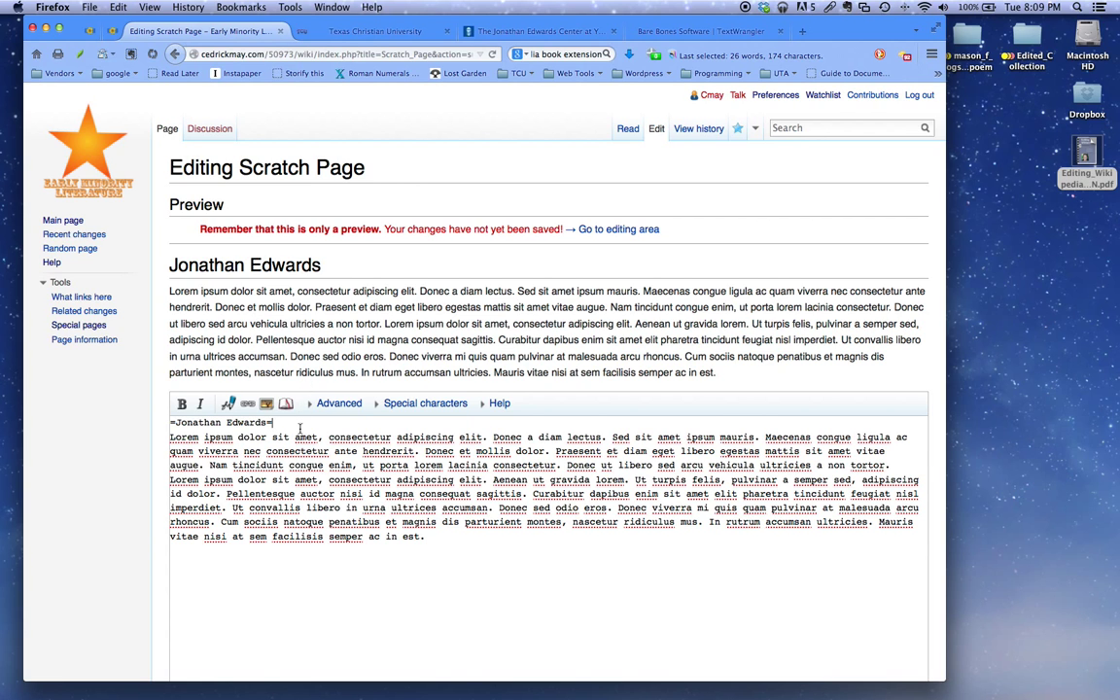
key("Return")
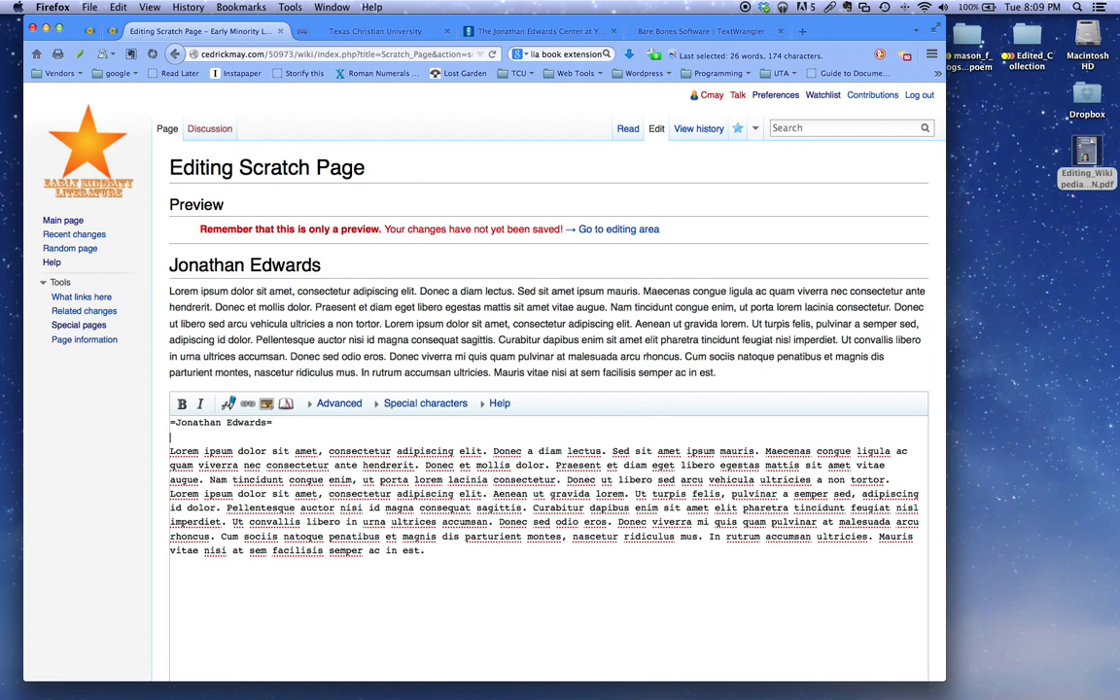
type("==Basic Information")
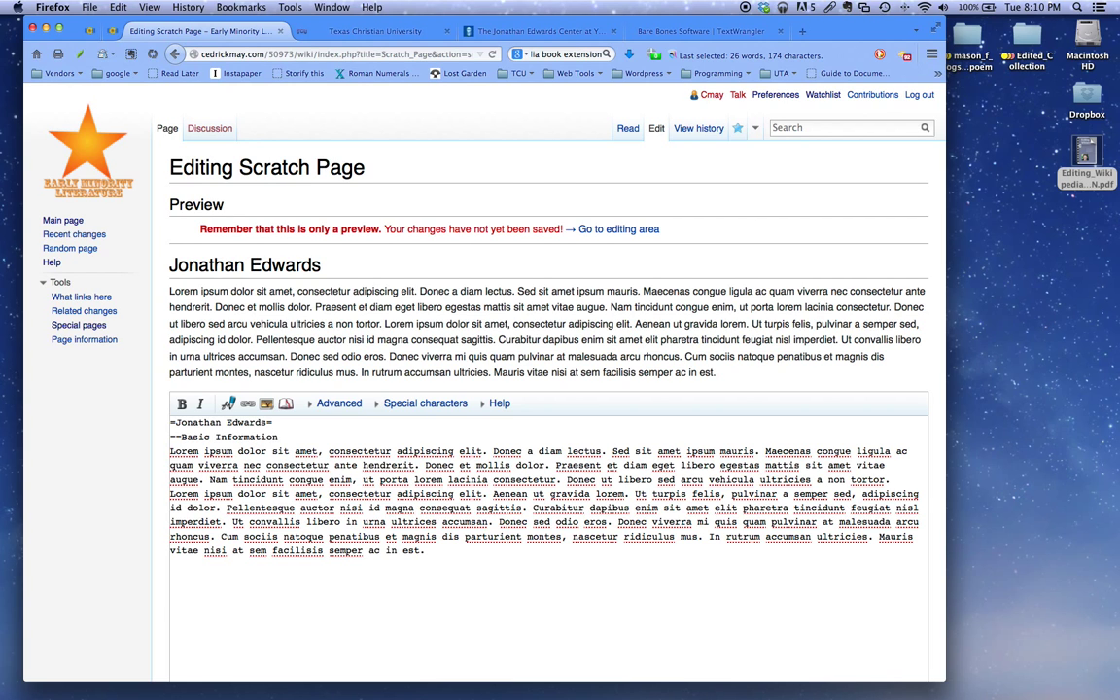
type("==")
scroll(333, 443, "down", 5)
left_click(274, 536)
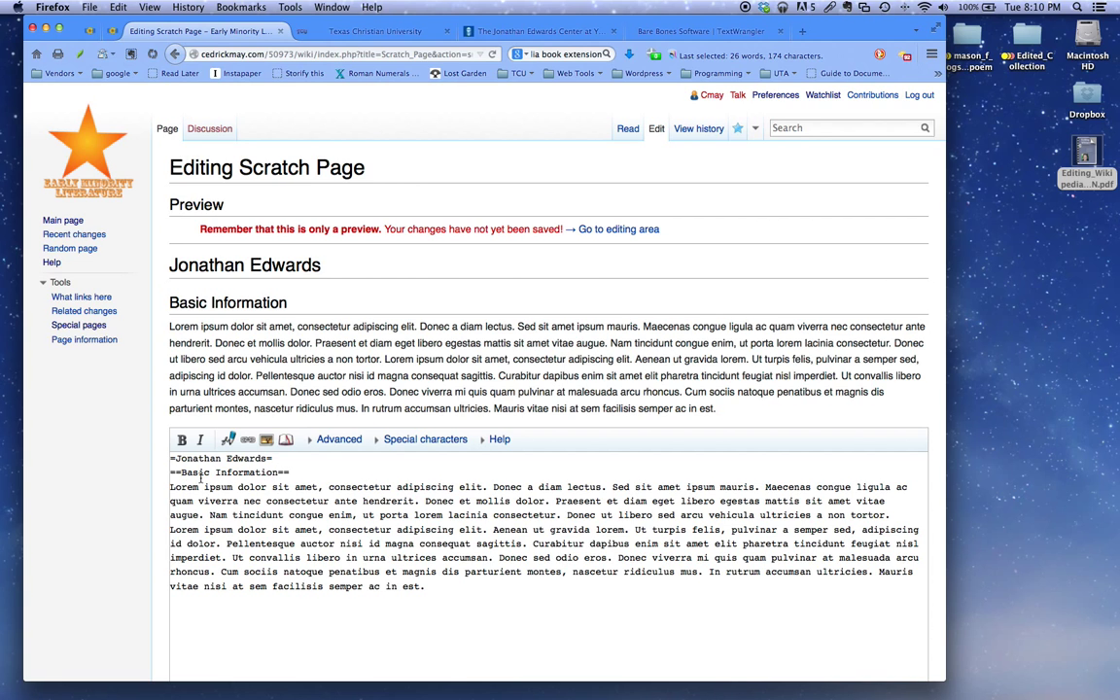
Step: Append a ===Sub-Sub Header=== heading with a pasted lorem ipsum paragraph and preview
left_click(445, 588)
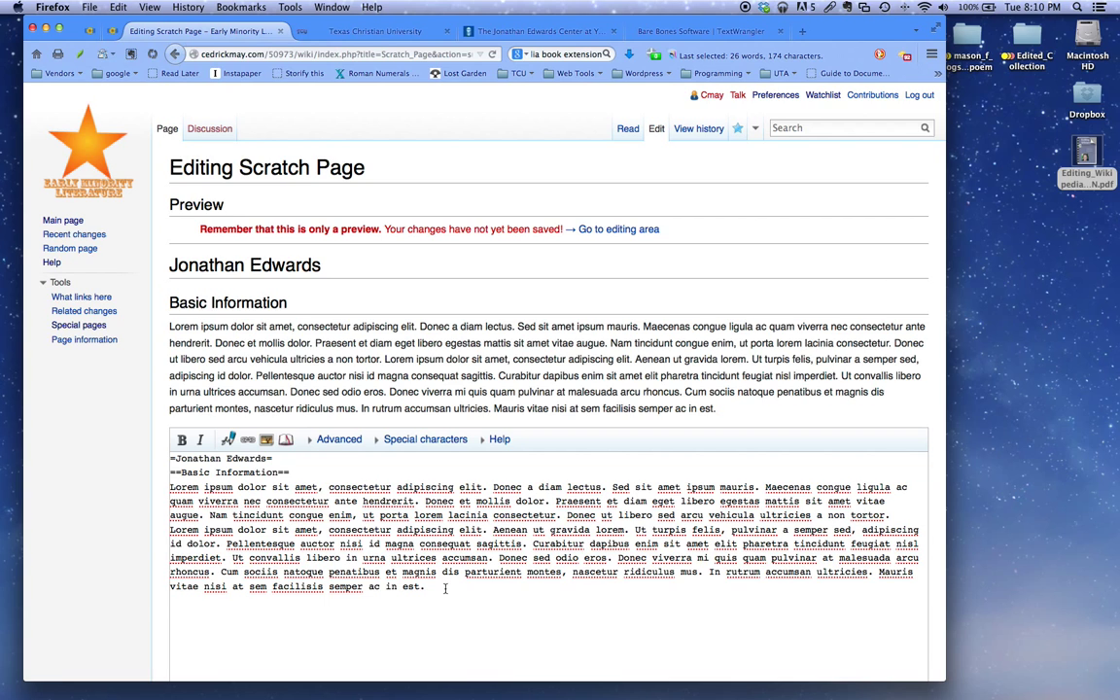
key("Return")
type("===")
scroll(570, 570, "down", 3)
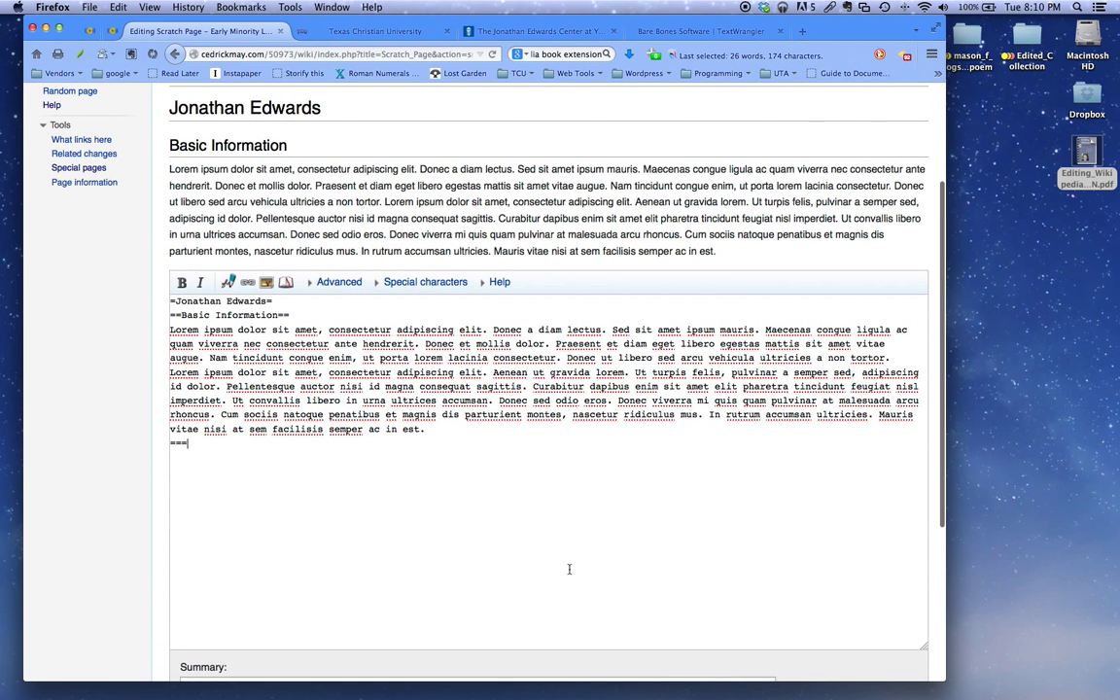
type("Sub")
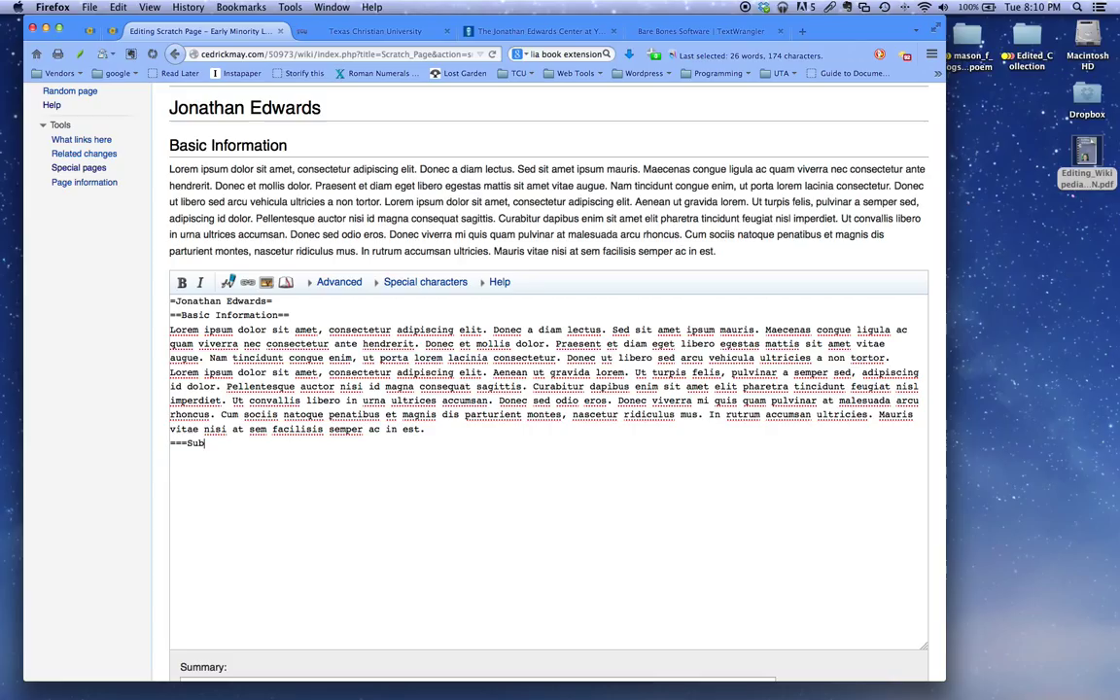
type("-Sub Header===")
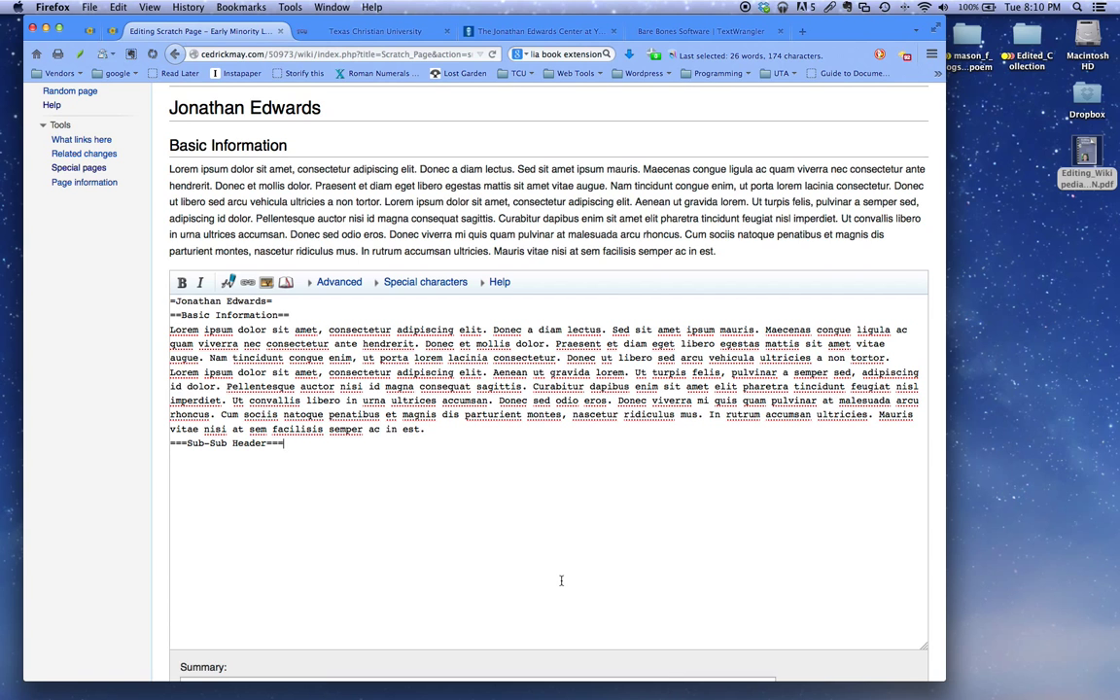
key("Return")
type("Lorem ipsum dolor sit amet, consectetur adipiscing elit. Donec a diam lectus. Sed sit amet ipsum mauris. Maecenas congue ligula ac quam viverra nec consectetur ante hendrerit. Donec et mollis dolor. Praesent et diam eget libero egestas mattis sit amet vitae augue. Nam tincidunt congue enim, ut porta lorem lacinia consectetur. Donec ut libero sed arcu vehicula ultricies a non tortor. Lorem ipsum dolor sit amet, consectetur adipiscing elit. Aenean ut gravida lorem. Ut turpis felis, pulvinar a semper sed, adipiscing id dolor. Pellentesque auctor nisi id magna consequat sagittis. Curabitur dapibus enim sit amet elit pharetra tincidunt feugiat nisl imperdiet. Ut convallis libero in urna ultrices accumsan. Donec sed odio eros. Donec viverra mi quis quam pulvinar at malesuada arcu rhoncus. Cum sociis natoque penatibus et magnis dis parturient montes, nascetur ridiculus mus. In rutrum accumsan ultricies. Mauris vitae nisi at sem facilisis semper ac in est.")
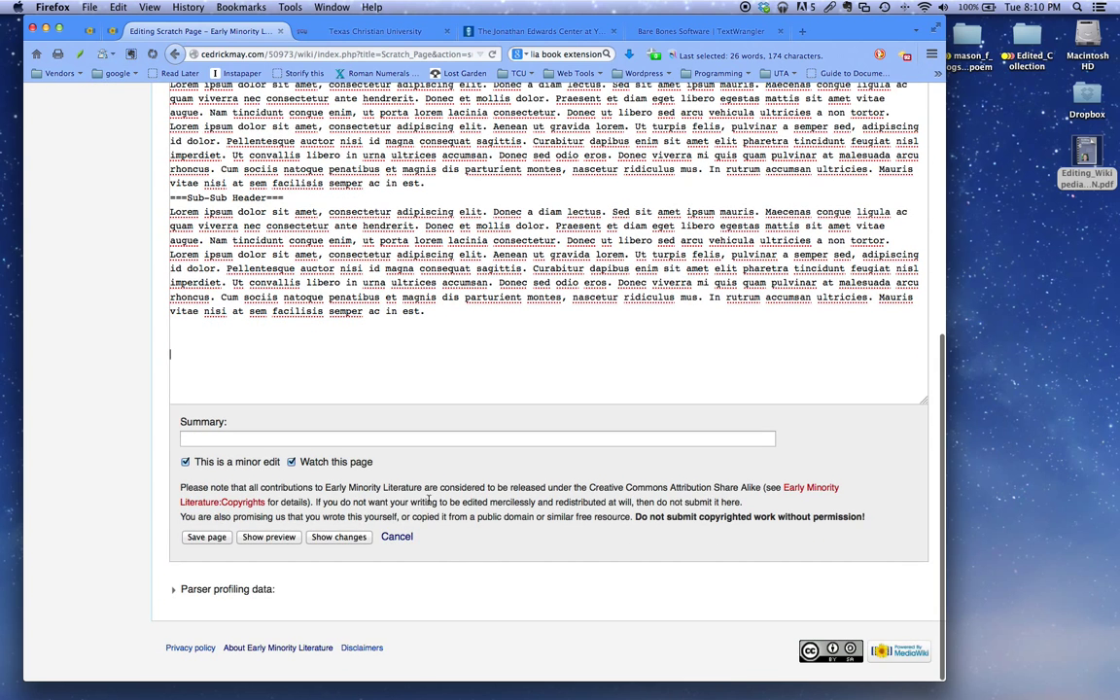
scroll(387, 449, "down", 5)
left_click(261, 541)
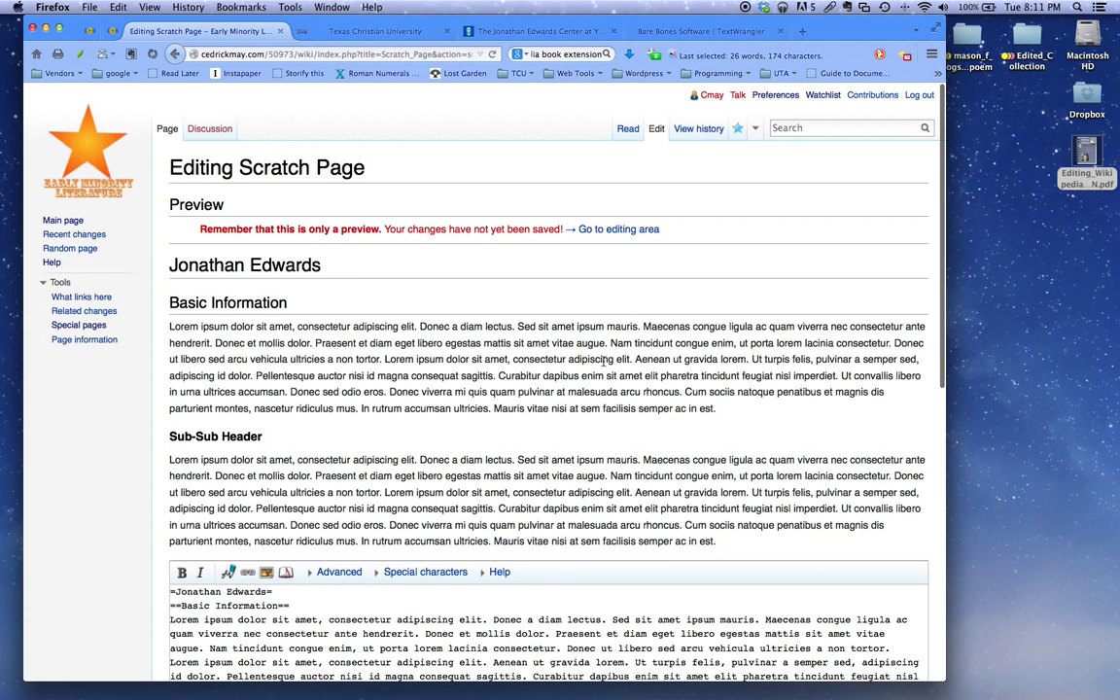
Step: Append a ====Sub Header==== heading followed by a pasted lorem ipsum paragraph
scroll(287, 236, "down", 1)
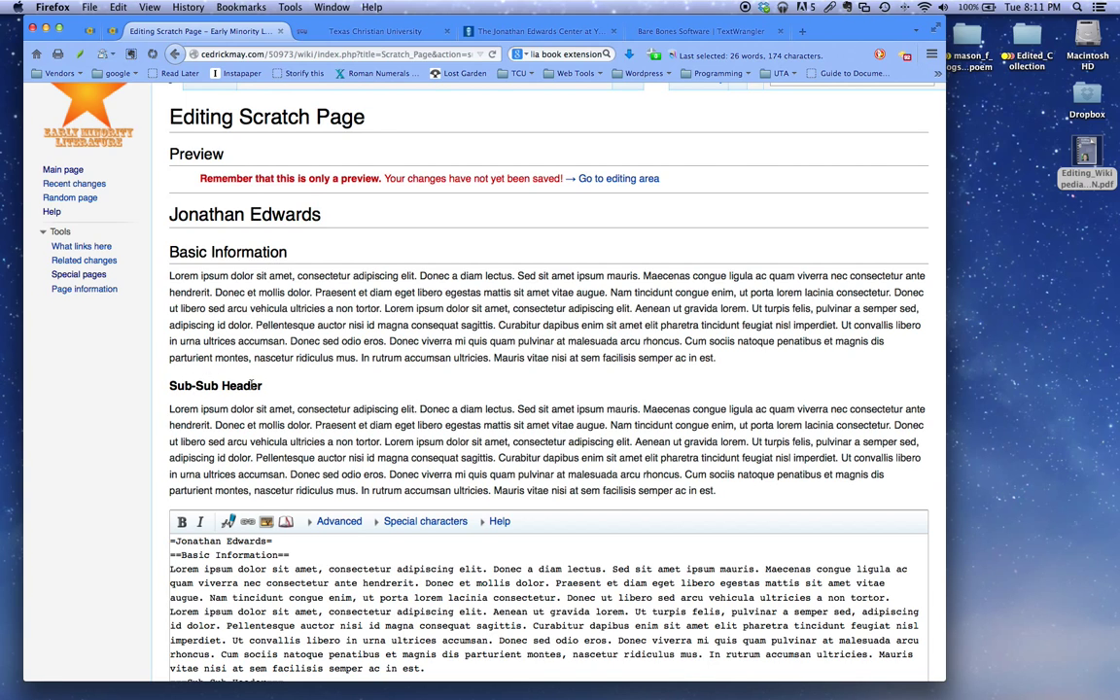
scroll(253, 386, "down", 5)
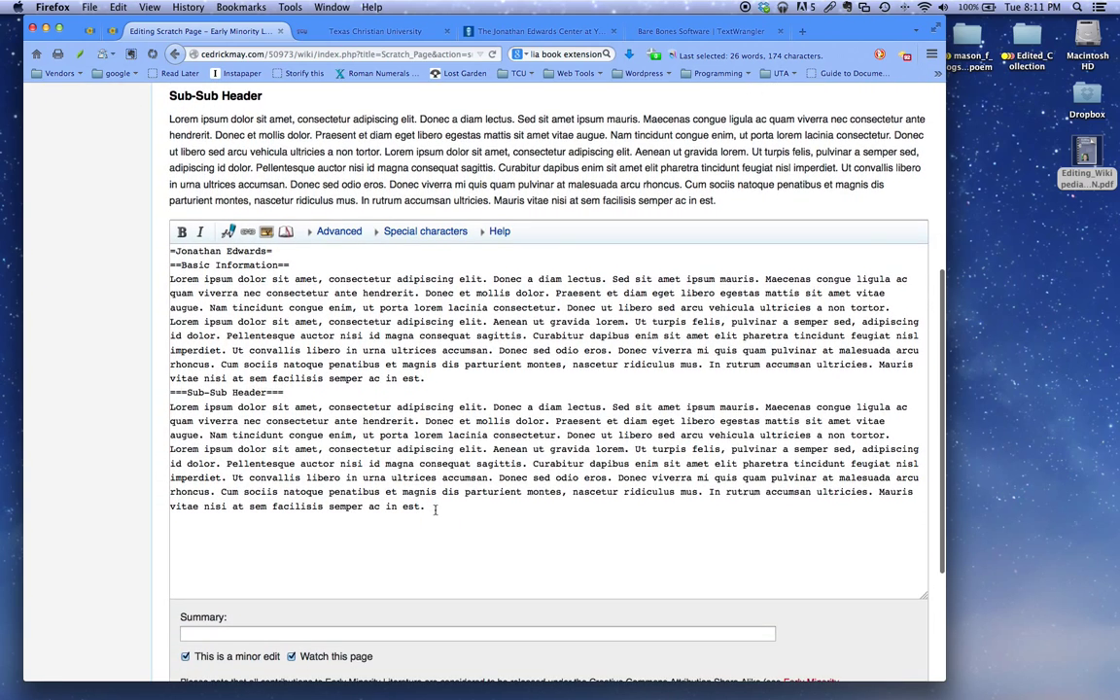
left_click(449, 510)
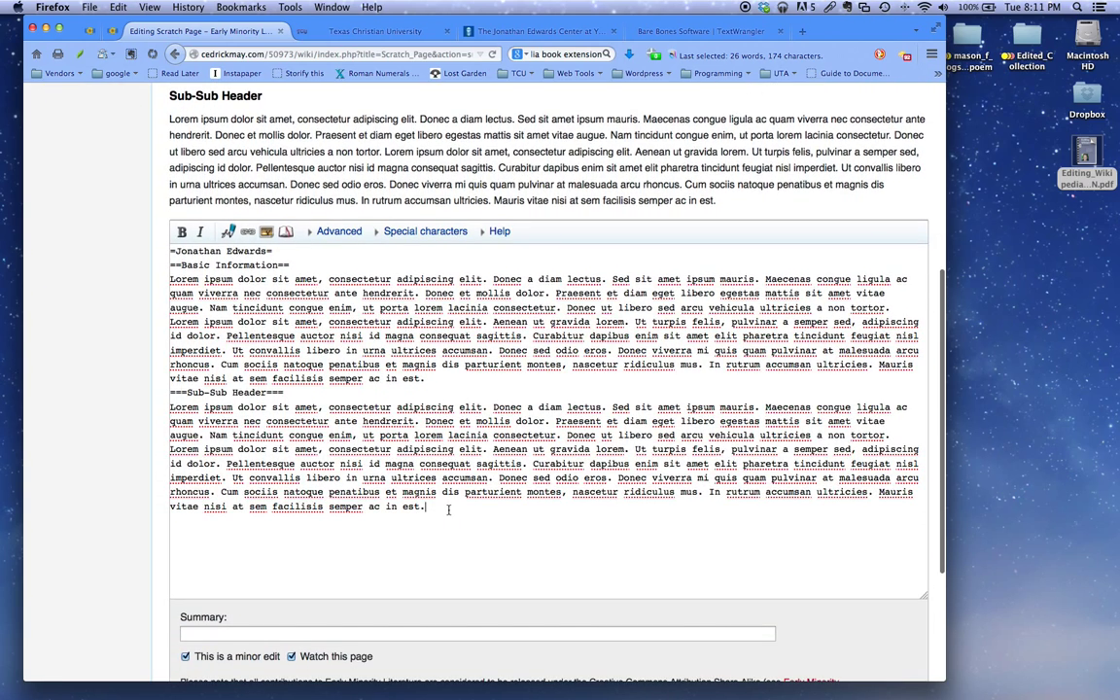
key("Return")
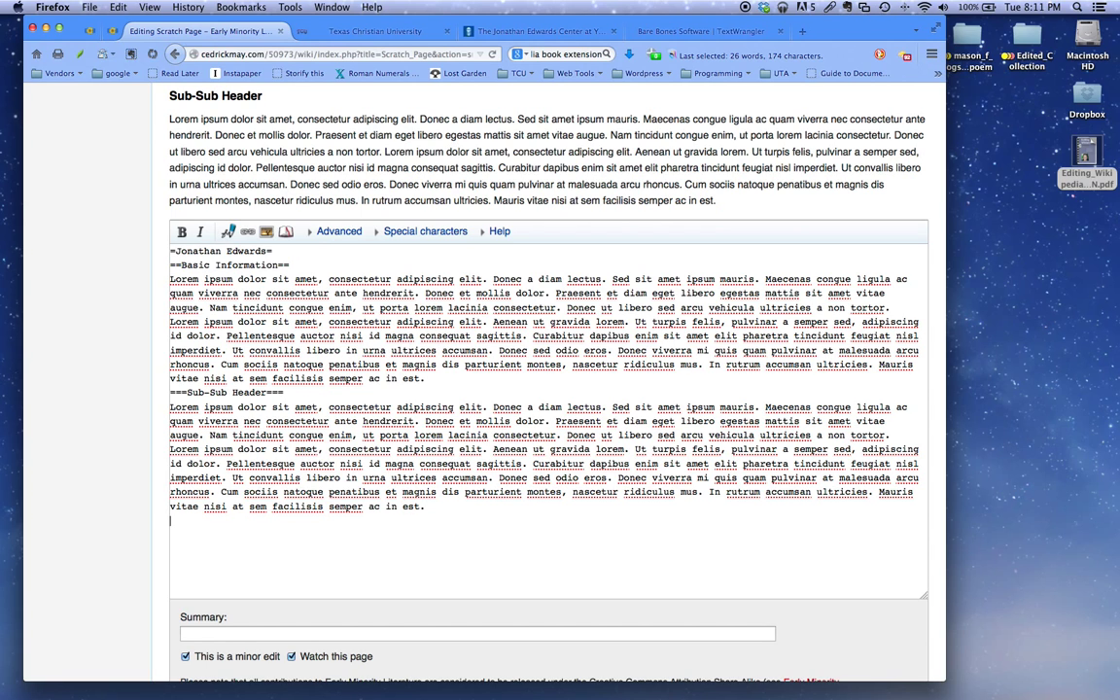
type("====")
type("Sub Header====")
key("Return")
left_click(819, 8)
left_click(847, 49)
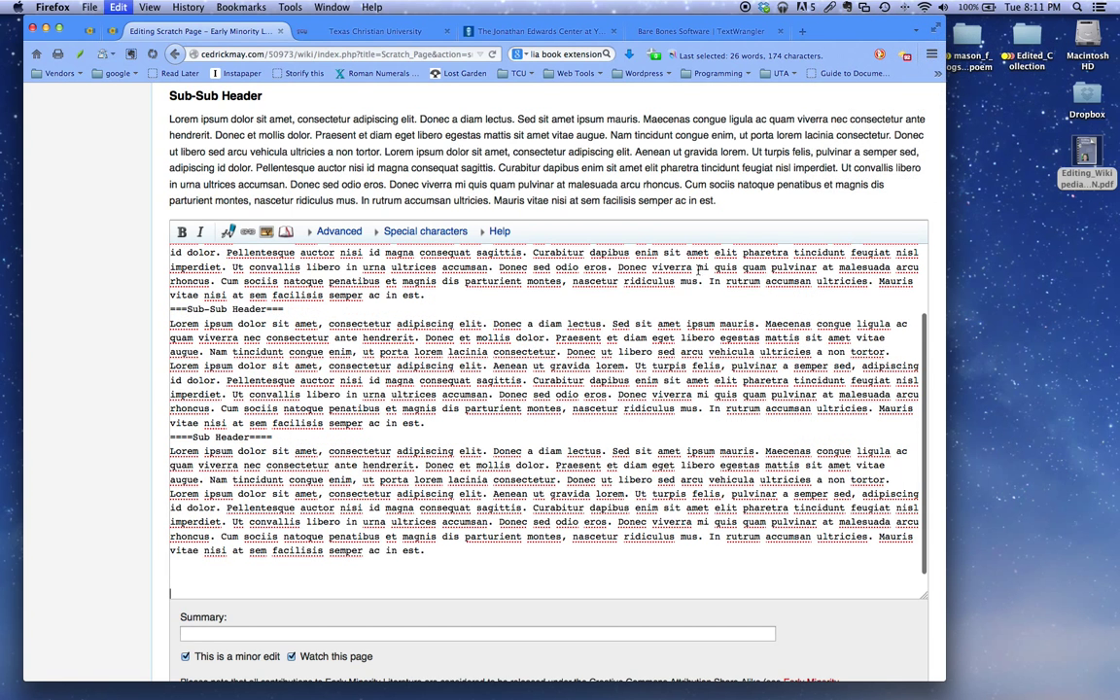
scroll(474, 419, "down", 5)
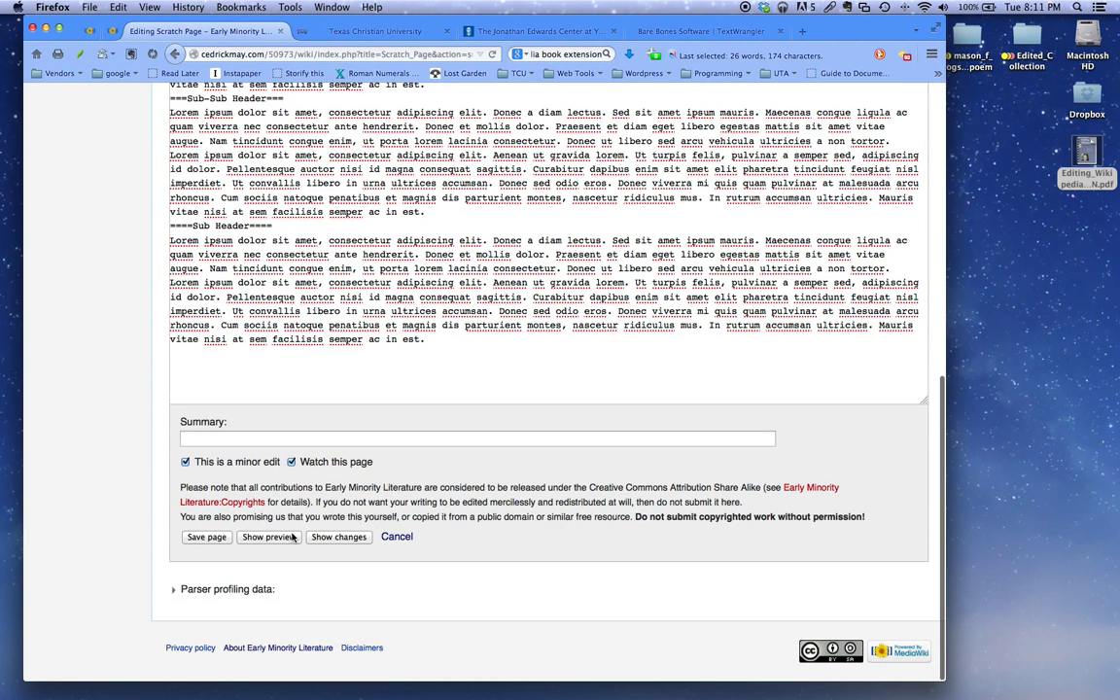
Step: Preview the page and check the Contents box lists Sub Header as 1.1.1.1
key("ctrl+alt+s")
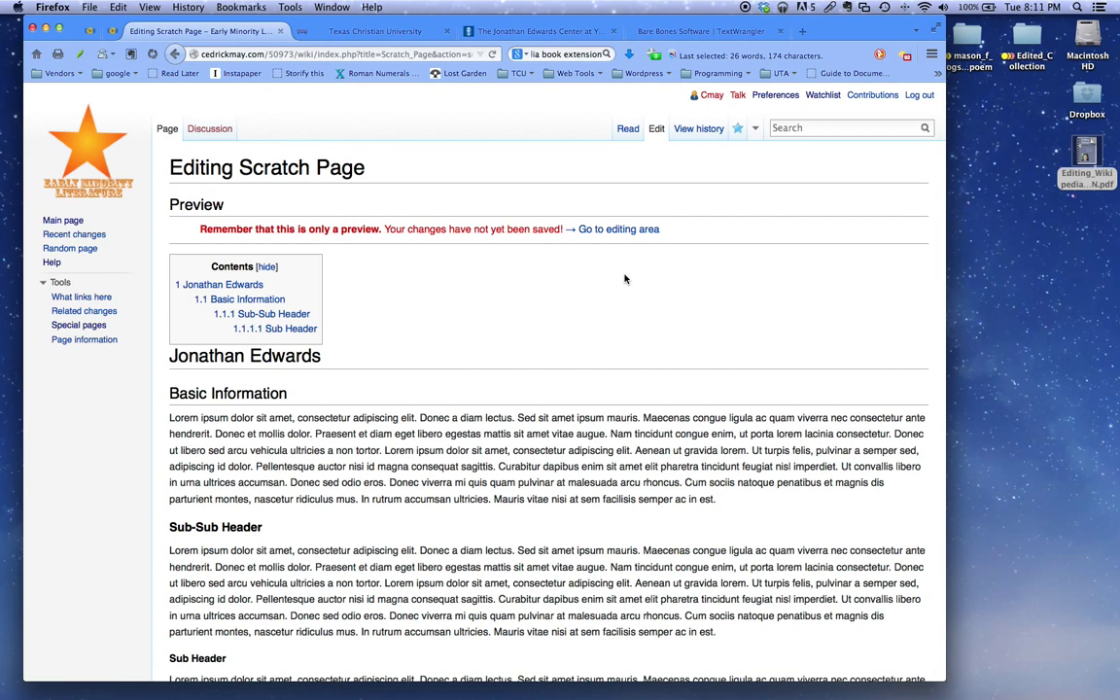
scroll(621, 287, "down", 5)
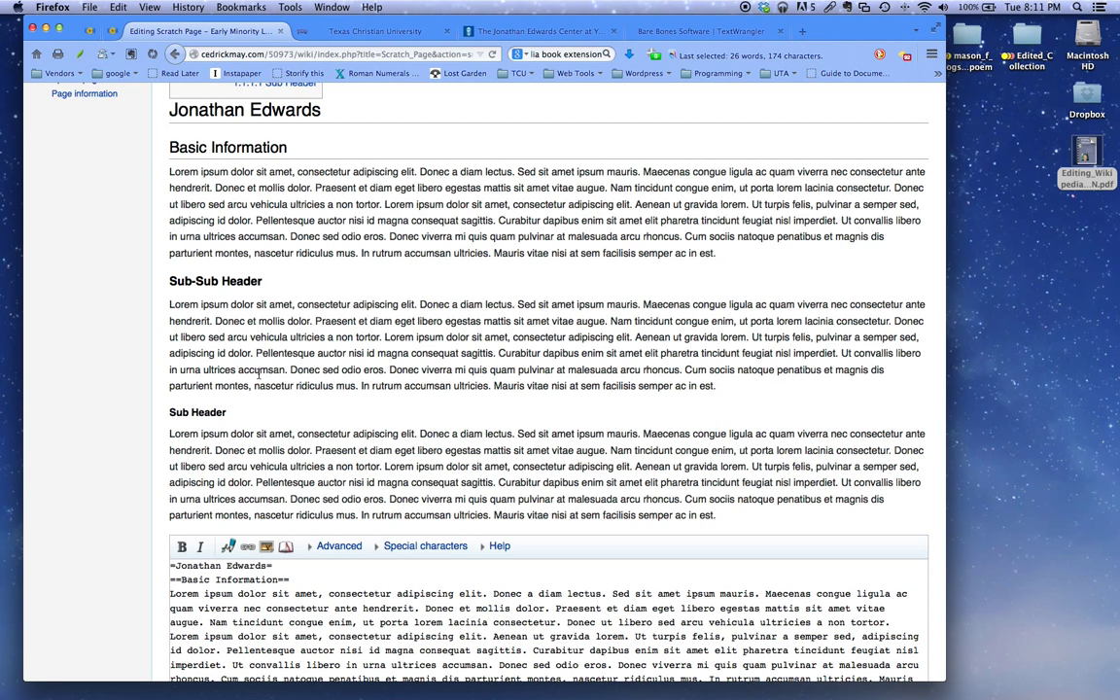
scroll(277, 272, "up", 3)
scroll(277, 272, "up", 1)
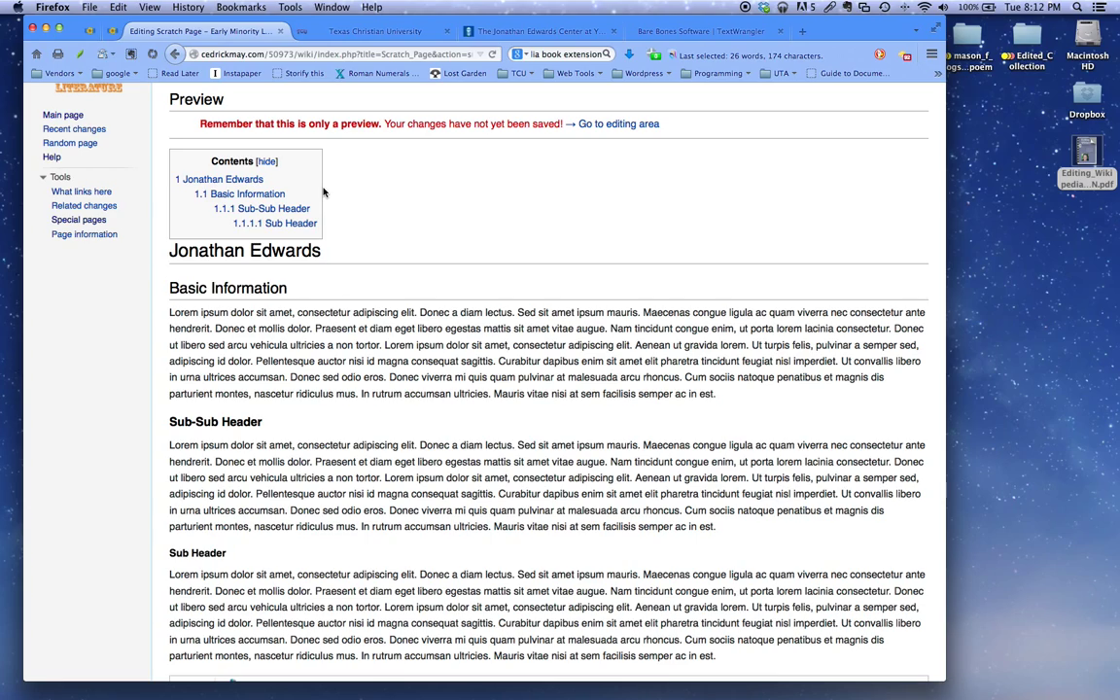
scroll(324, 192, "down", 10)
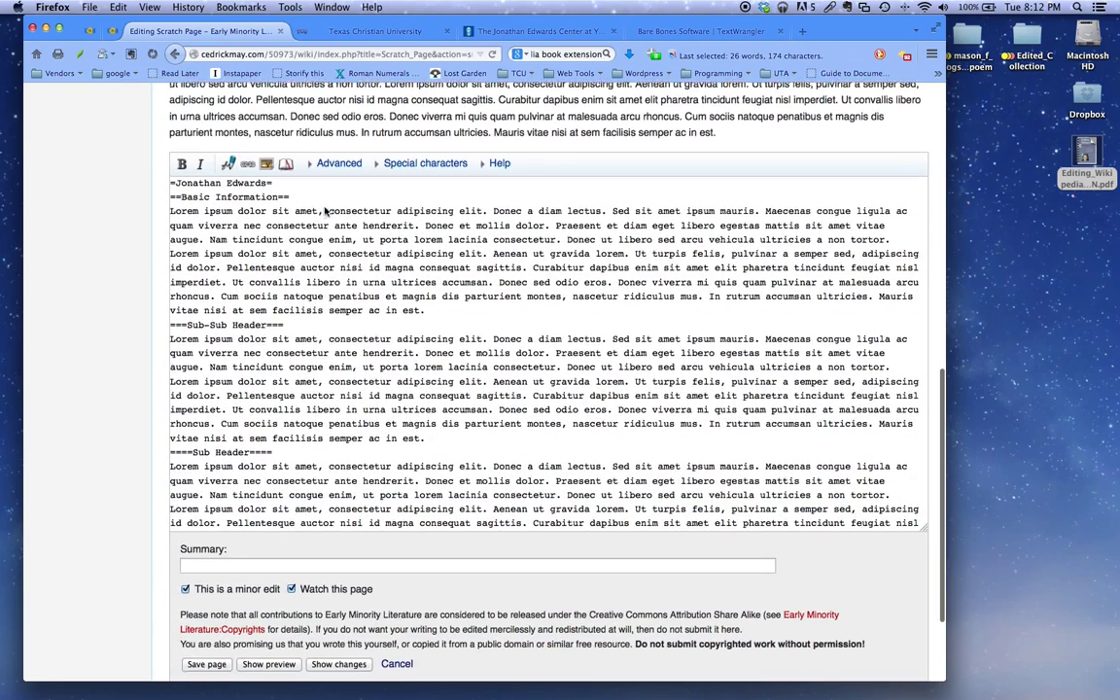
scroll(372, 446, "down", 3)
scroll(373, 445, "down", 5)
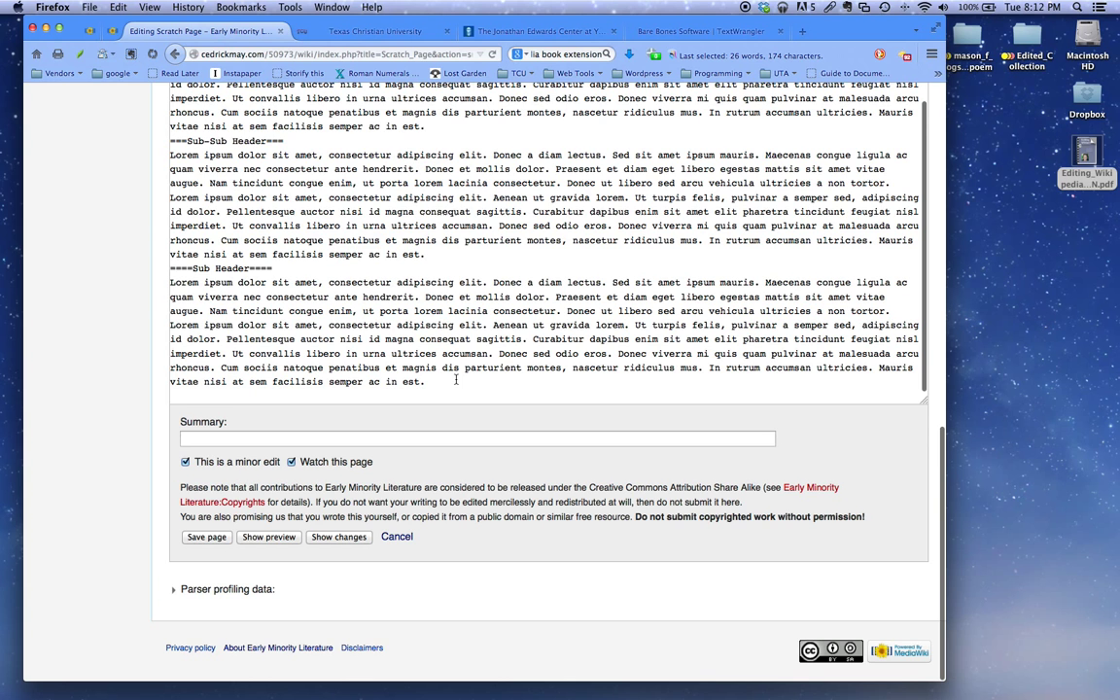
left_click_drag(455, 381, 167, 151)
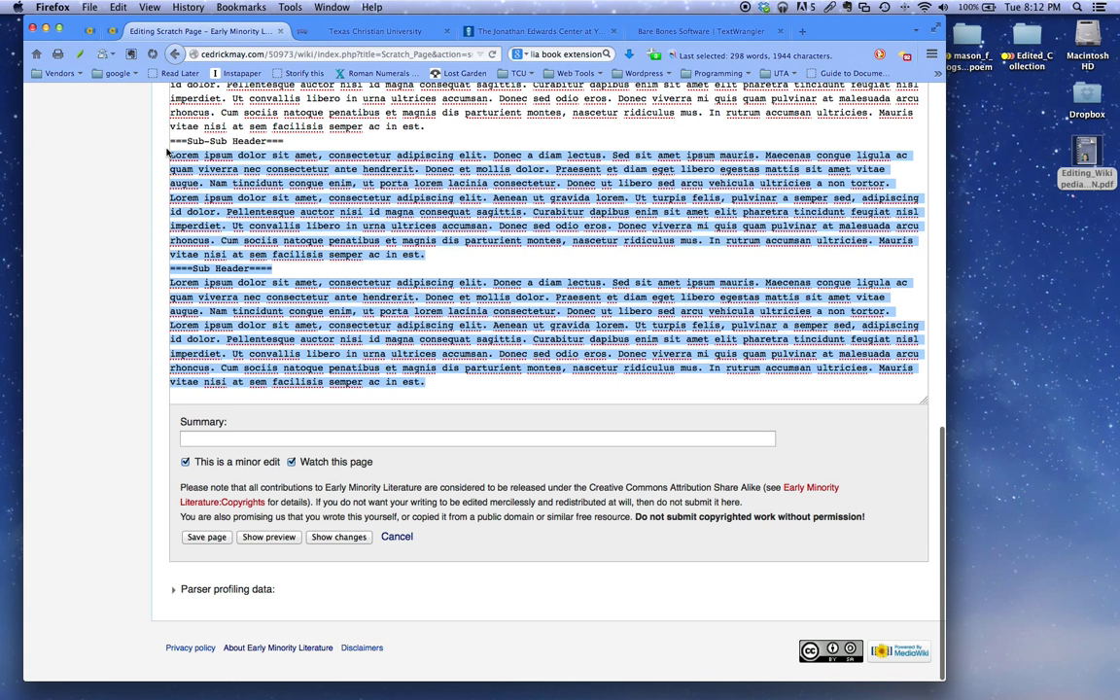
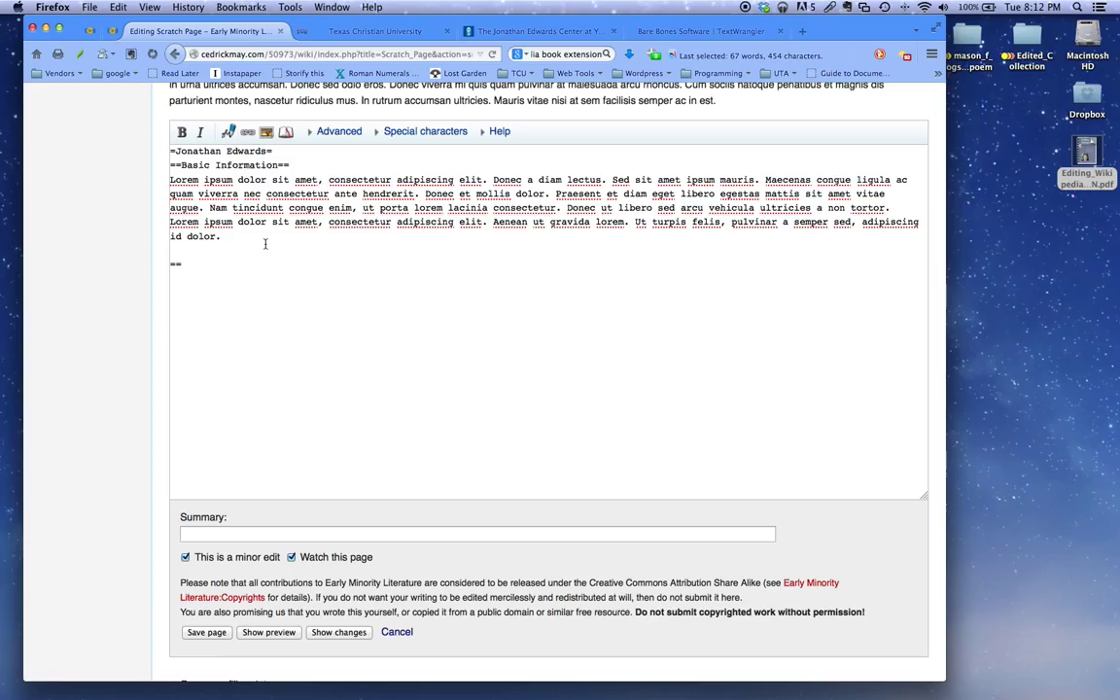
Step: Add an Early Education heading with a trimmed Lorem ipsum paragraph, then begin the Conversion Experience heading
type("Early Education==")
left_click(831, 7)
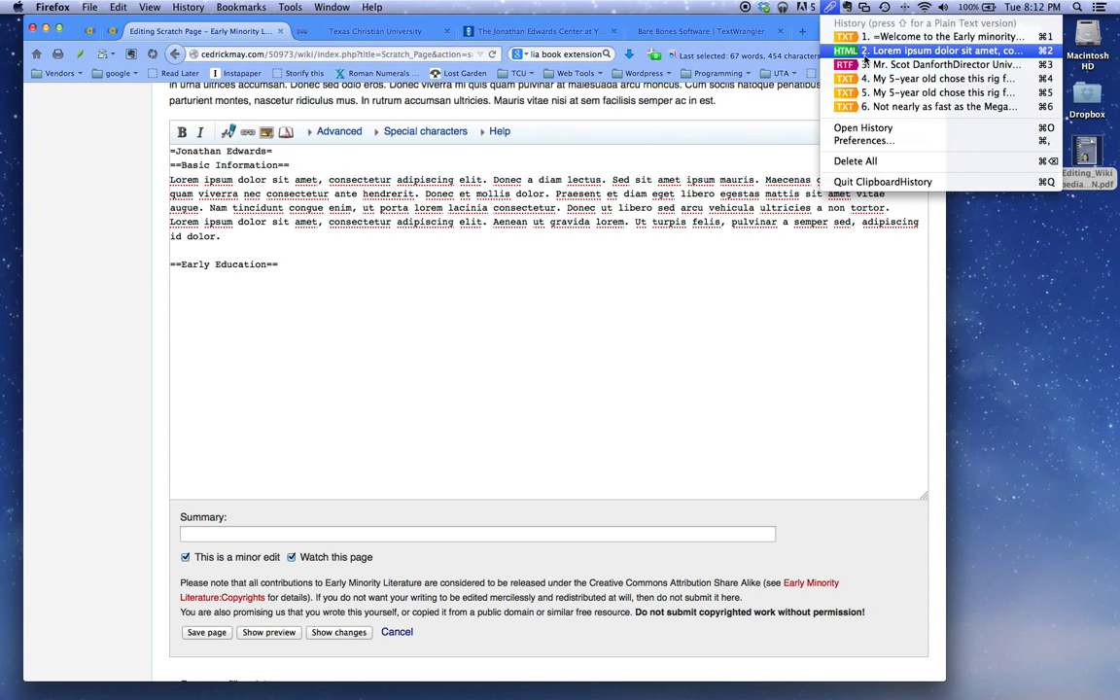
left_click(863, 52)
left_click_drag(426, 377, 488, 307)
key("BackSpace")
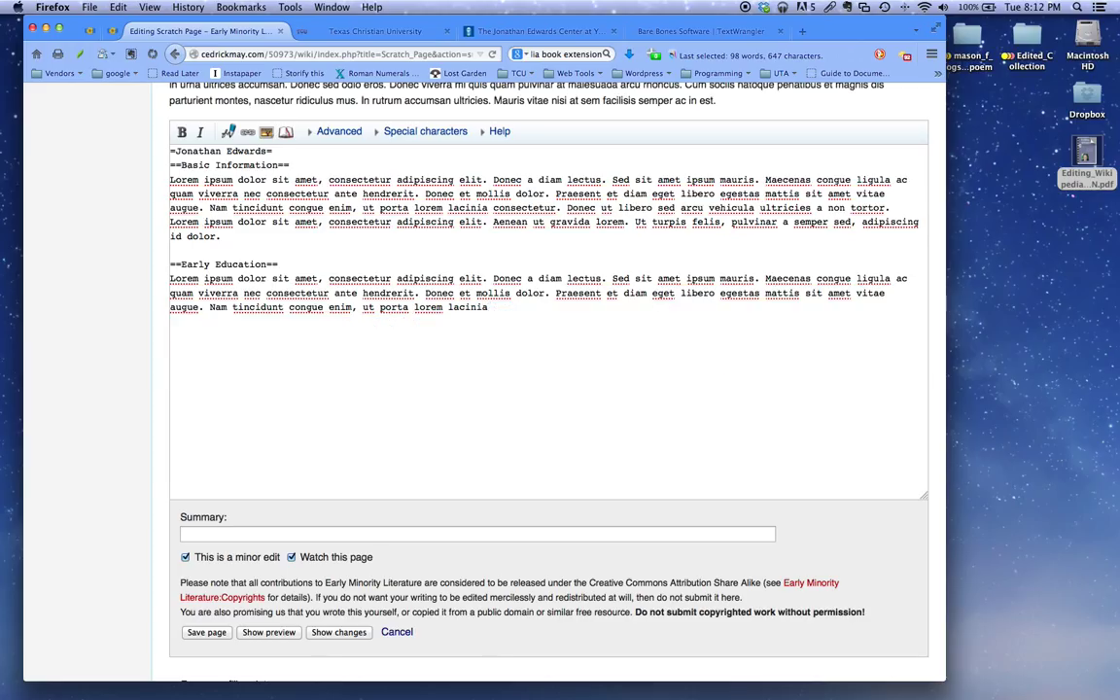
key("Return")
key("Return")
type("==Conversion Experie")
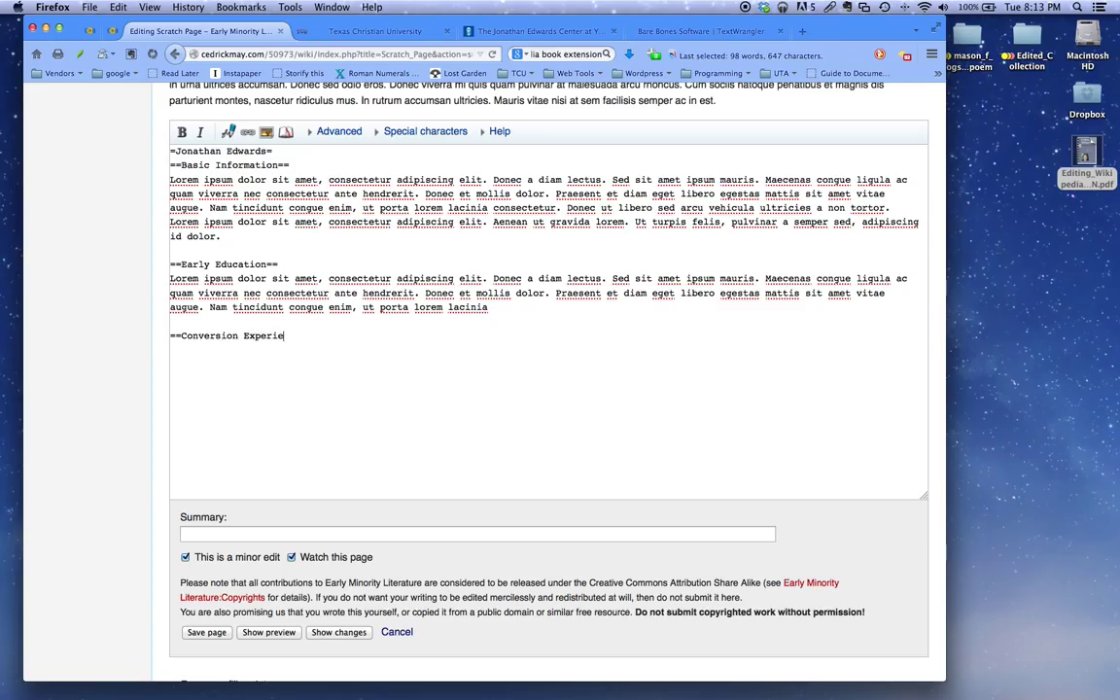
type("nce==")
Step: Paste a Lorem ipsum paragraph under Conversion Experience and trim its trailing text
left_click(829, 6)
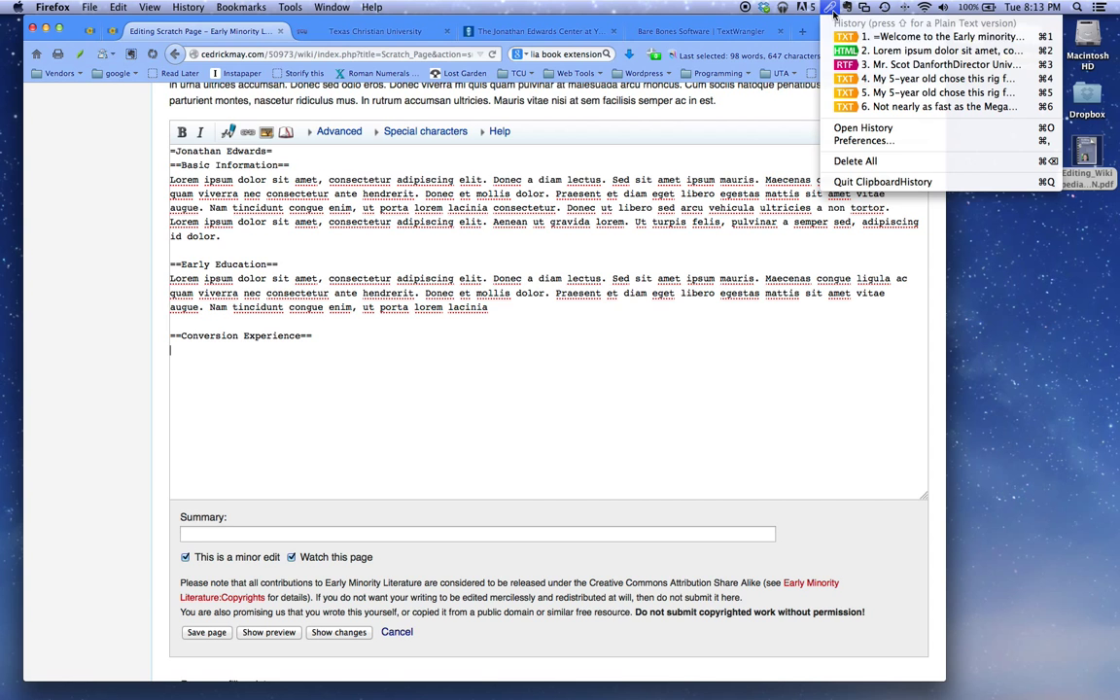
left_click(864, 51)
left_click_drag(428, 449, 452, 381)
key("BackSpace")
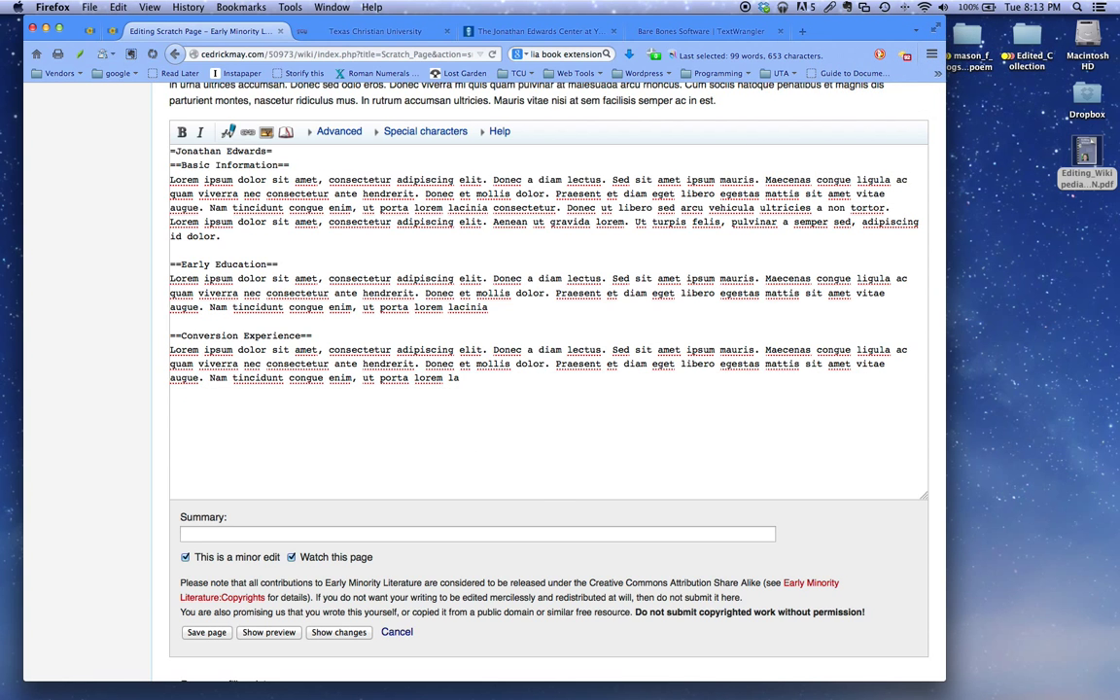
Step: Add a ==Philosophy of Religion== heading followed by a full pasted Lorem ipsum paragraph
type("==Philosophy of Religion==")
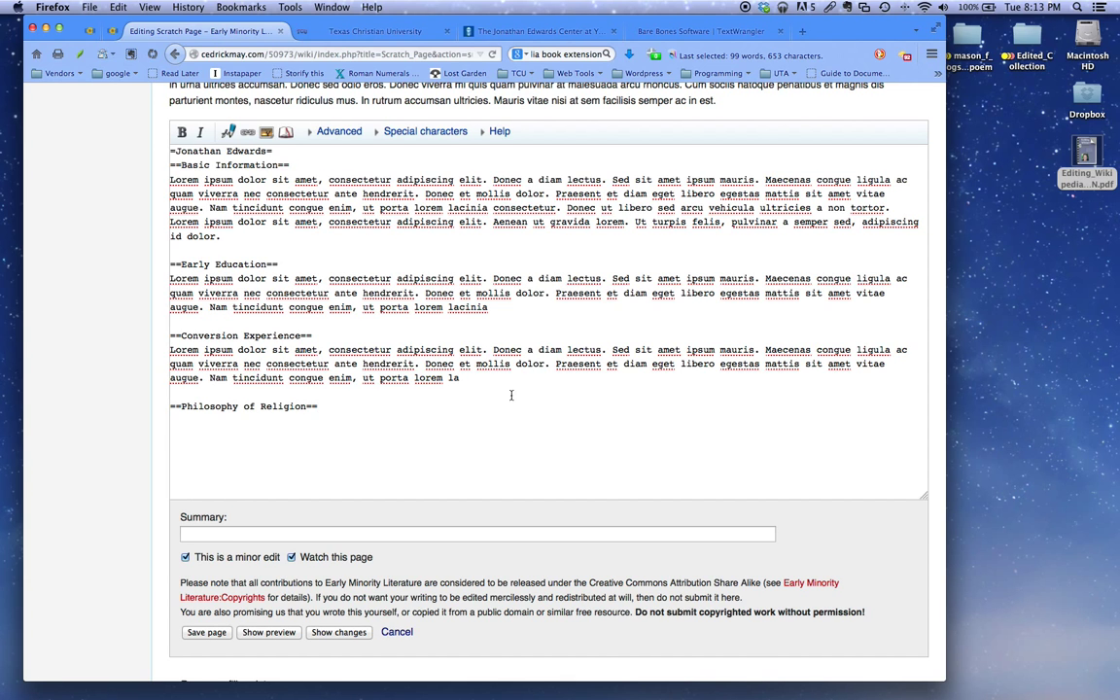
key("Return")
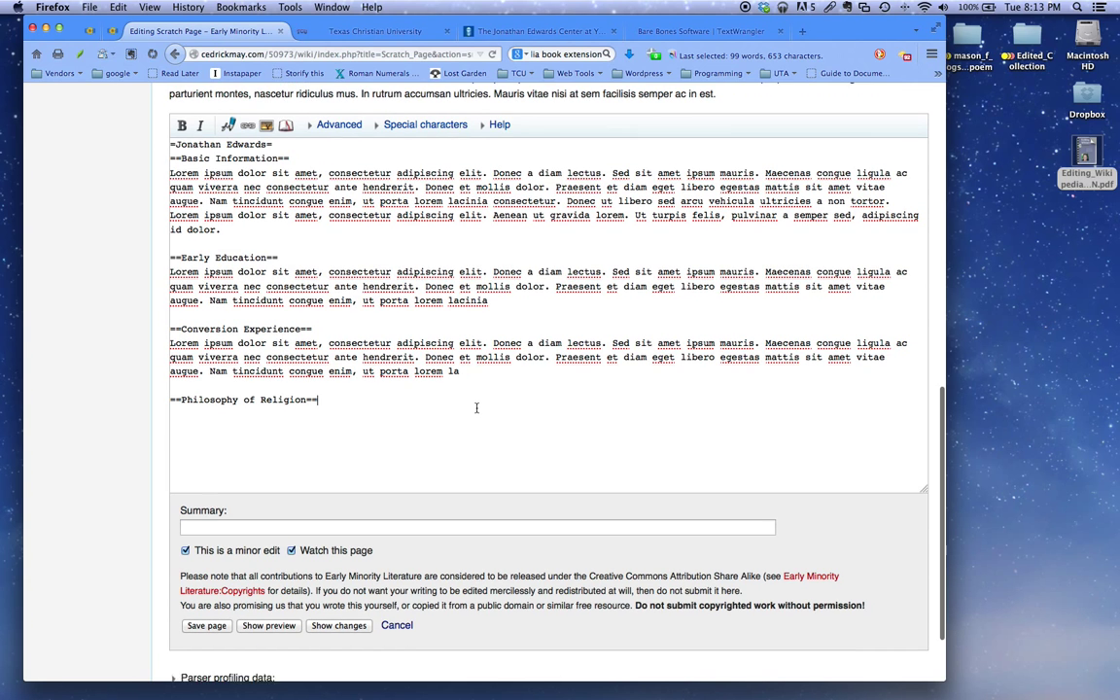
left_click(829, 7)
left_click(886, 49)
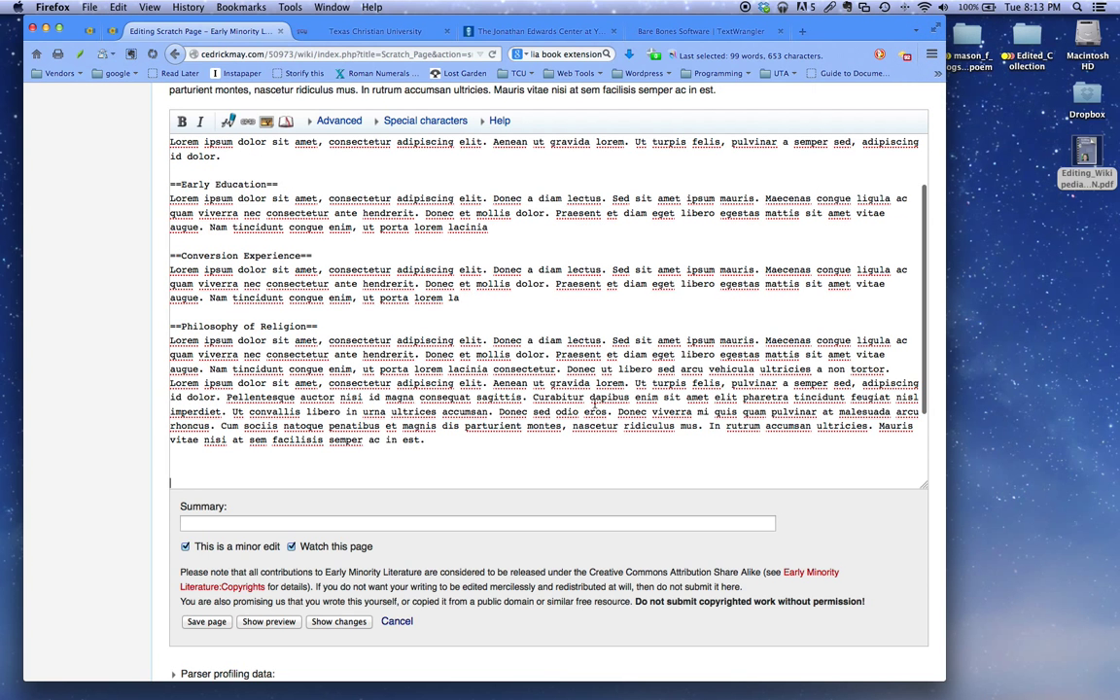
scroll(534, 433, "down", 3)
scroll(534, 433, "down", 2)
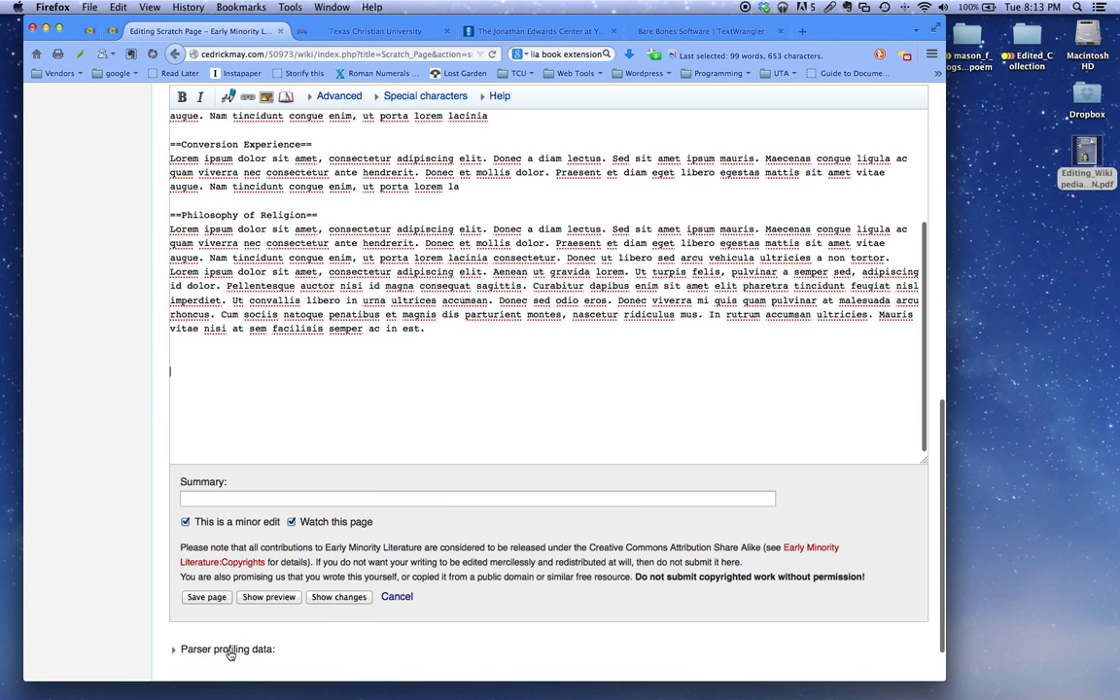
Step: Preview the page, jump to Early Education from the contents box, then return to the editor
left_click(263, 599)
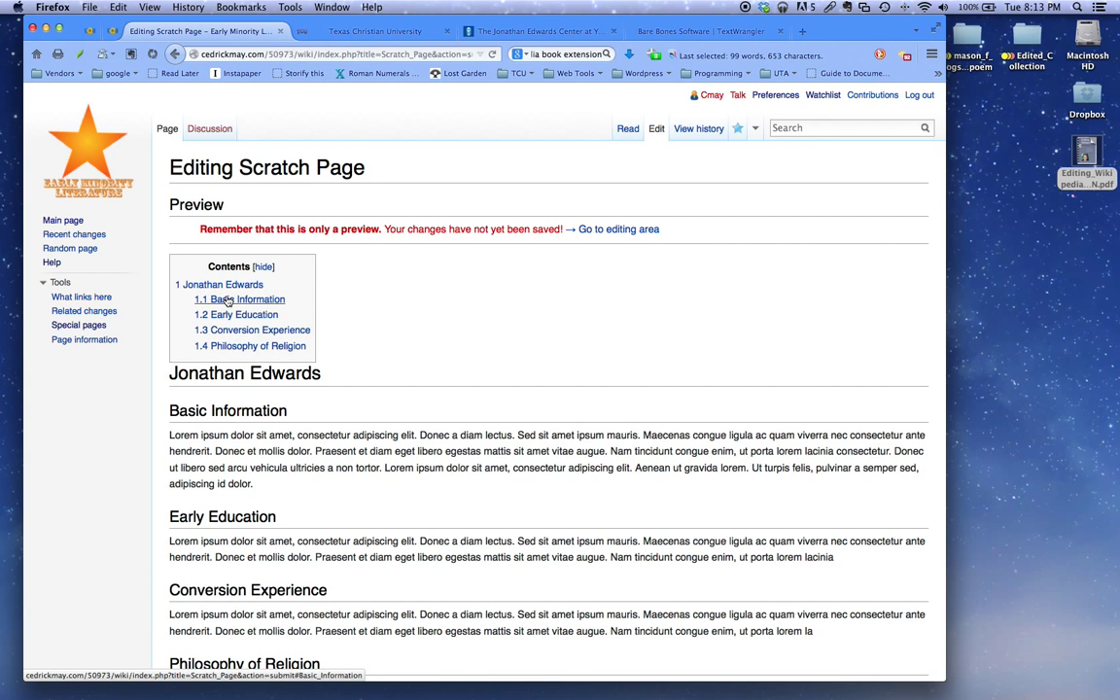
left_click(231, 315)
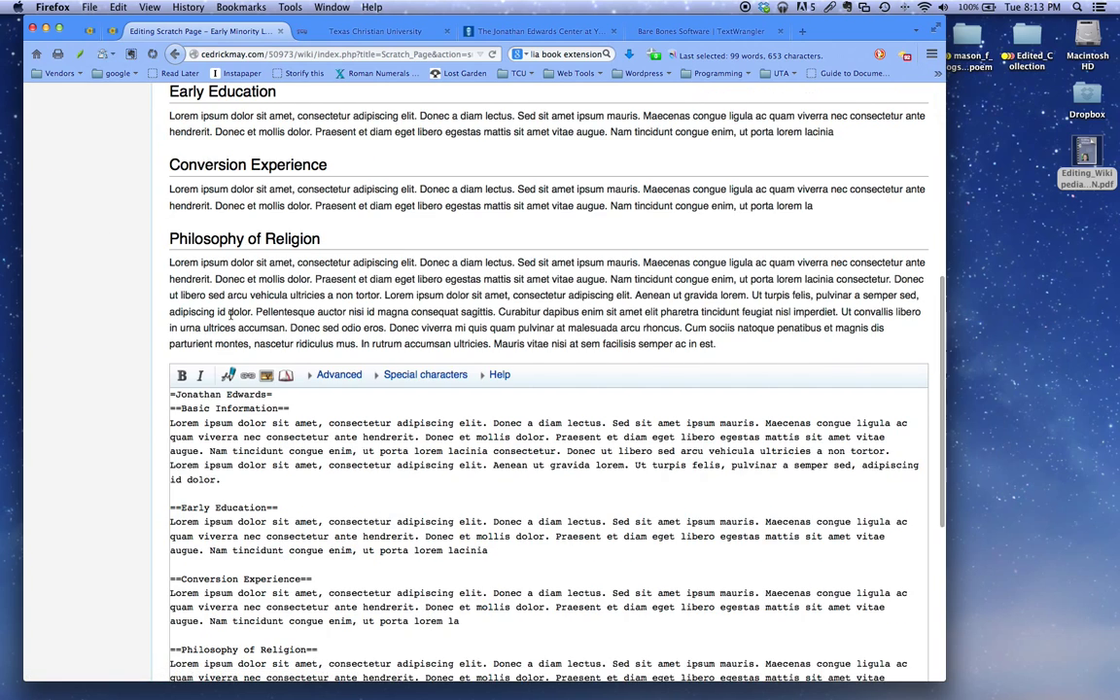
scroll(231, 314, "up", 3)
scroll(238, 317, "up", 5)
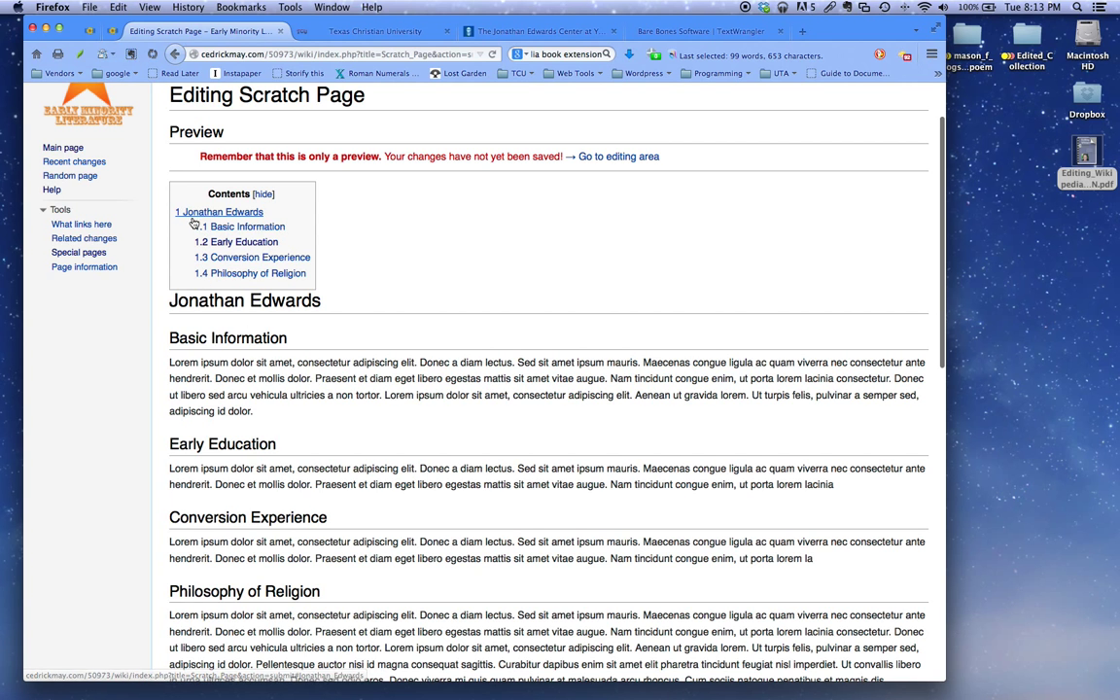
scroll(305, 330, "down", 4)
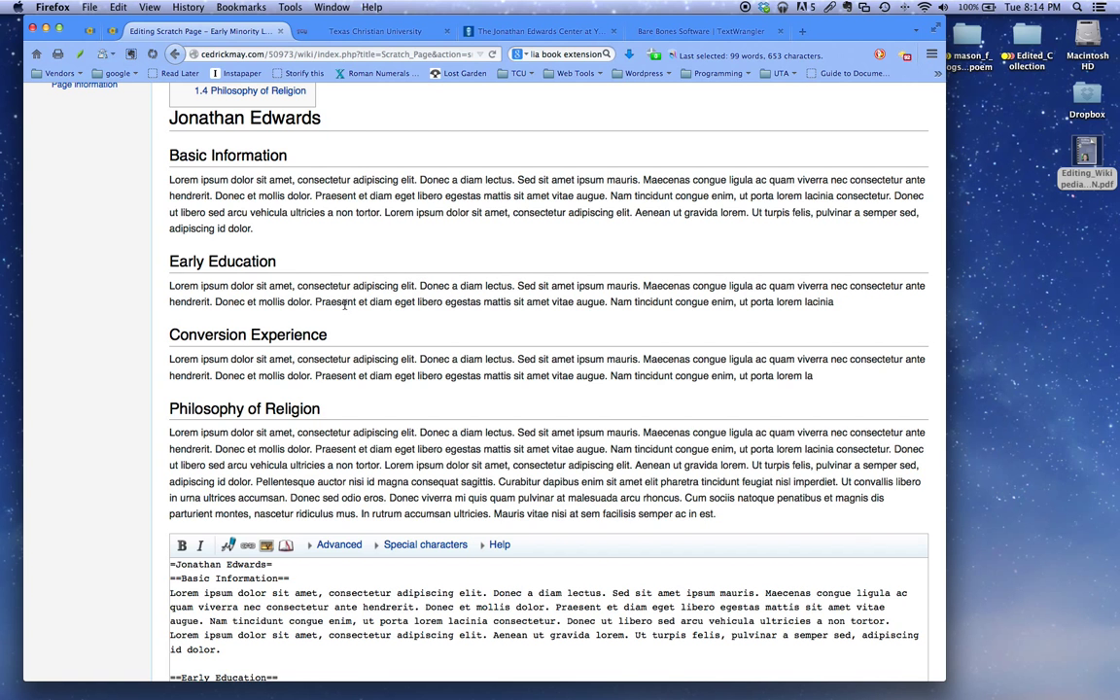
scroll(344, 305, "down", 1)
scroll(394, 578, "down", 2)
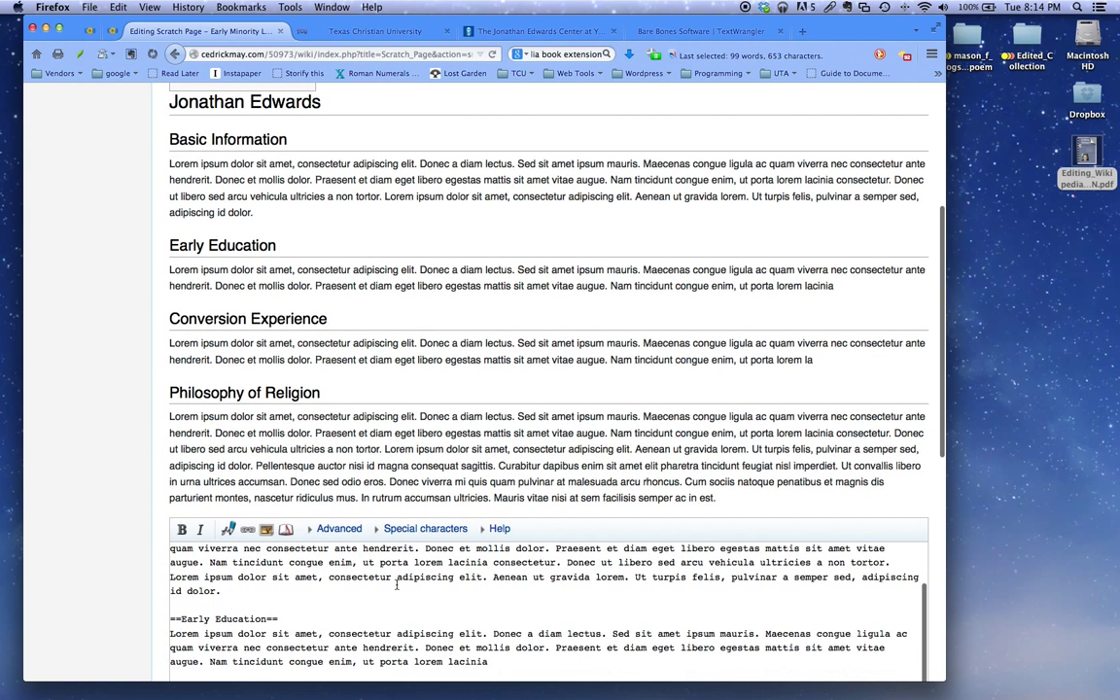
scroll(396, 584, "up", 3)
scroll(612, 248, "down", 5)
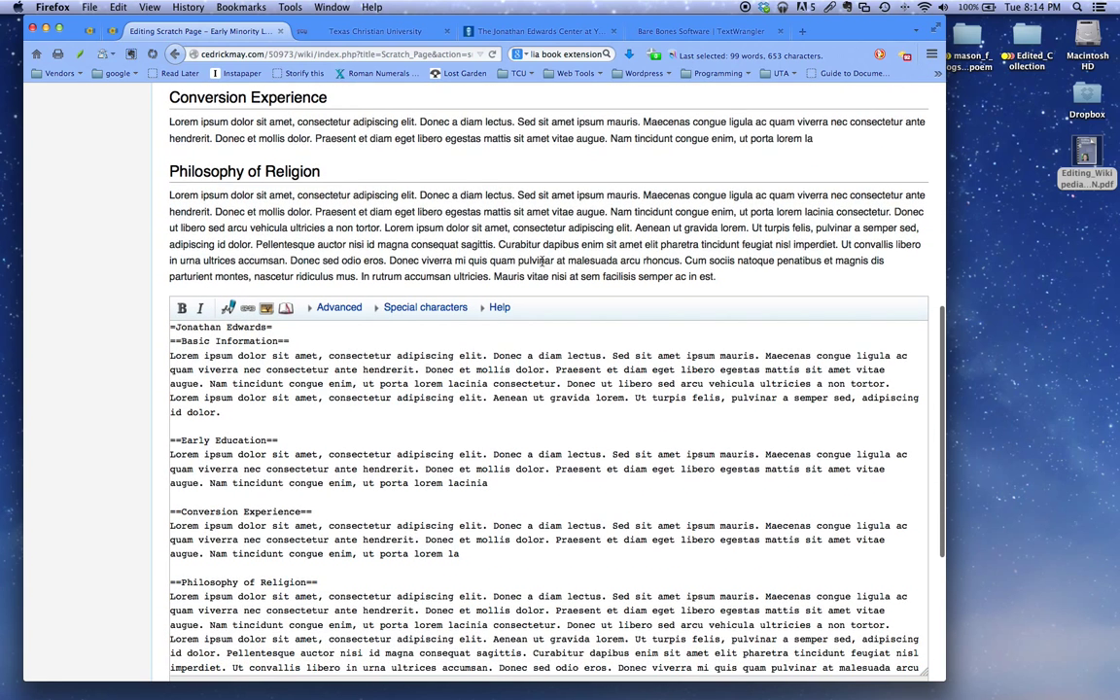
Step: Add a first '*Basic information' bullet below the Basic Information paragraph, correcting its spelling
left_click(331, 365)
left_click(401, 412)
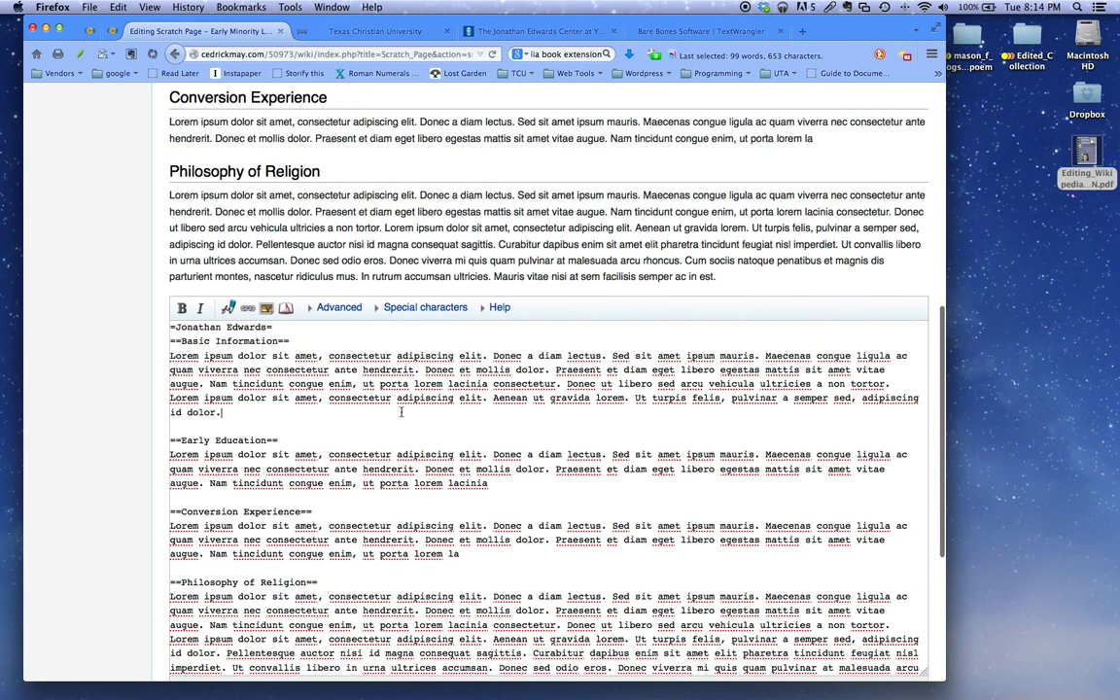
key("Return")
key("Return")
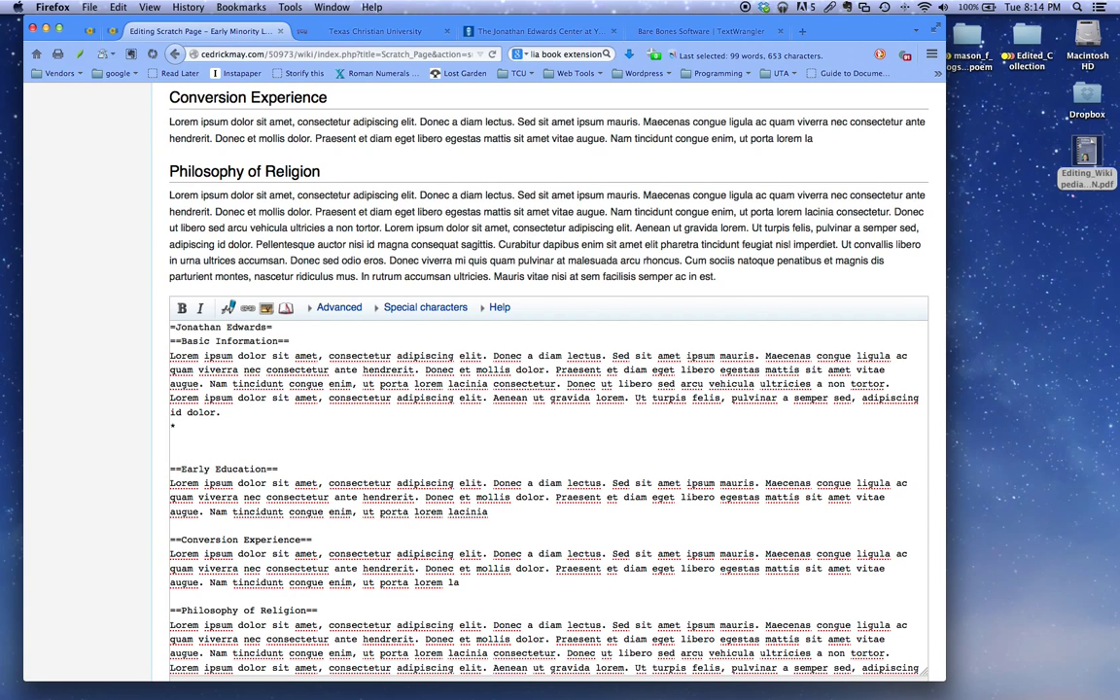
type("* Basic infor")
type("ation")
key("Return")
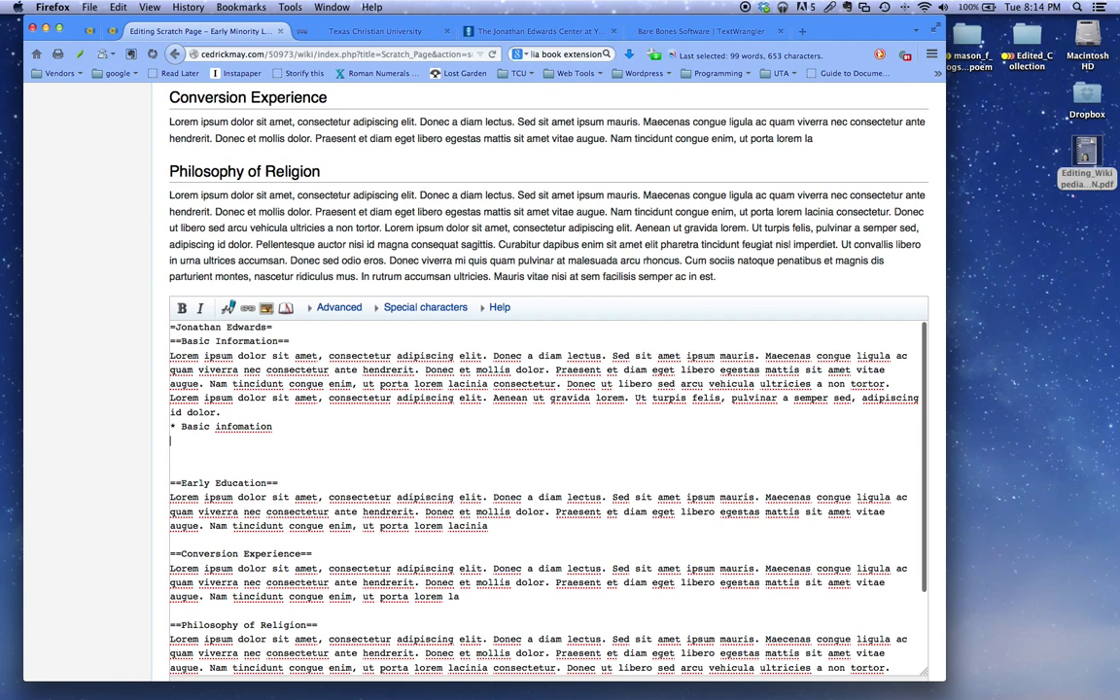
right_click(259, 426)
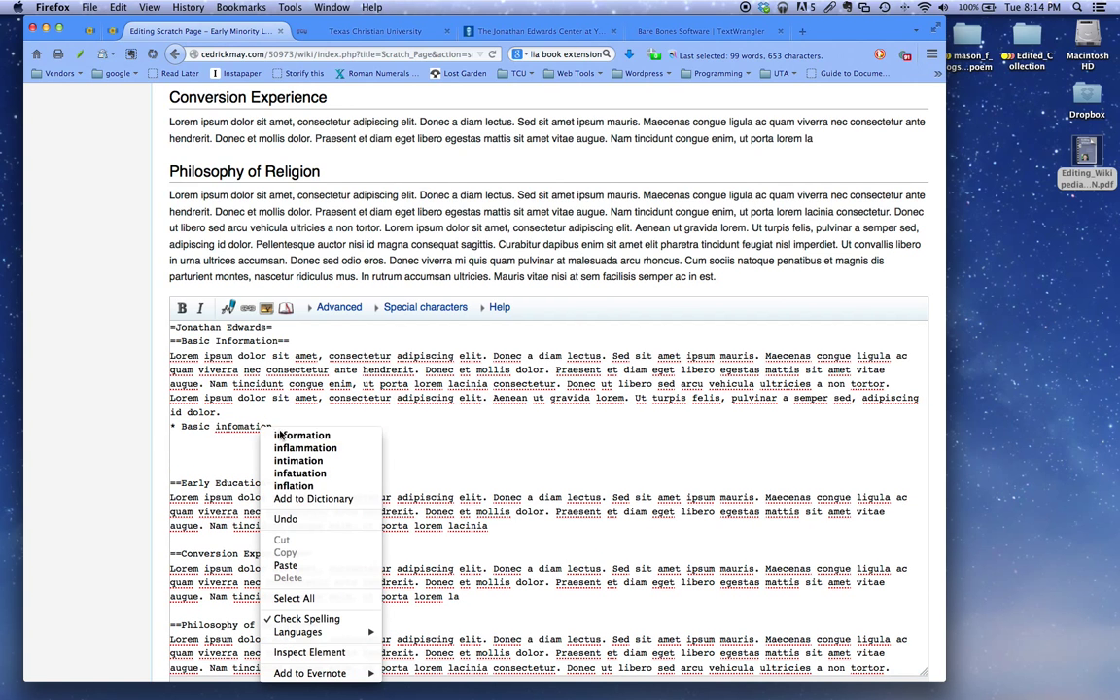
left_click(301, 435)
left_click(181, 428)
key("BackSpace")
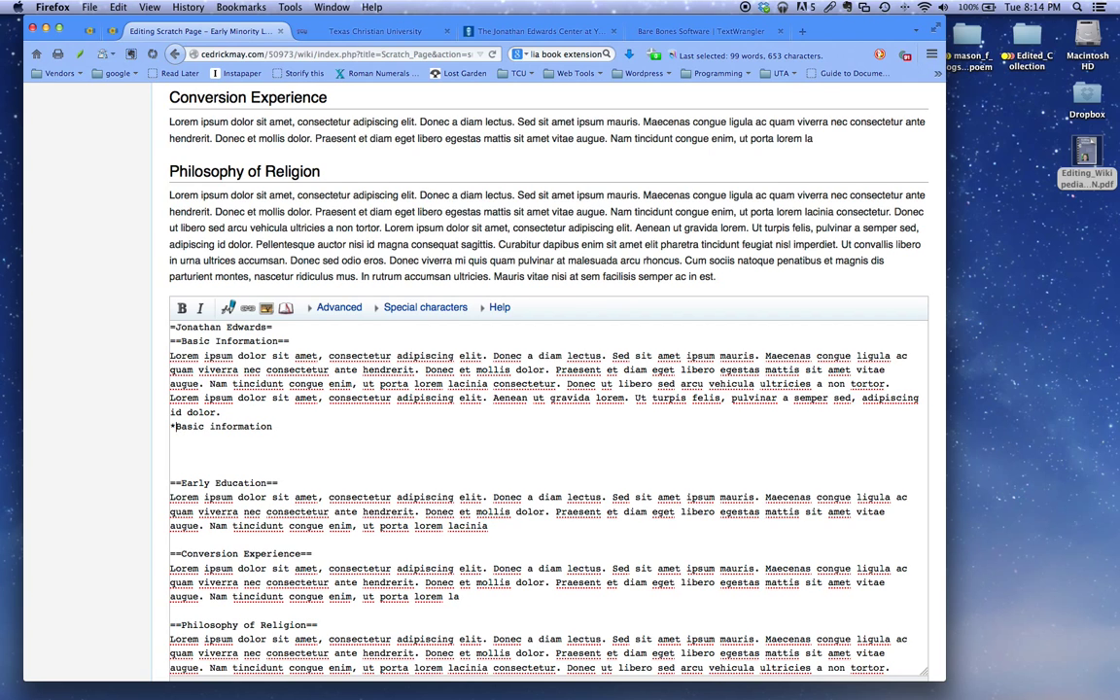
left_click(323, 420)
Step: Add three more '*Basic Information' bullets and remove the extra blank lines before Early Education
key("Return")
type("*")
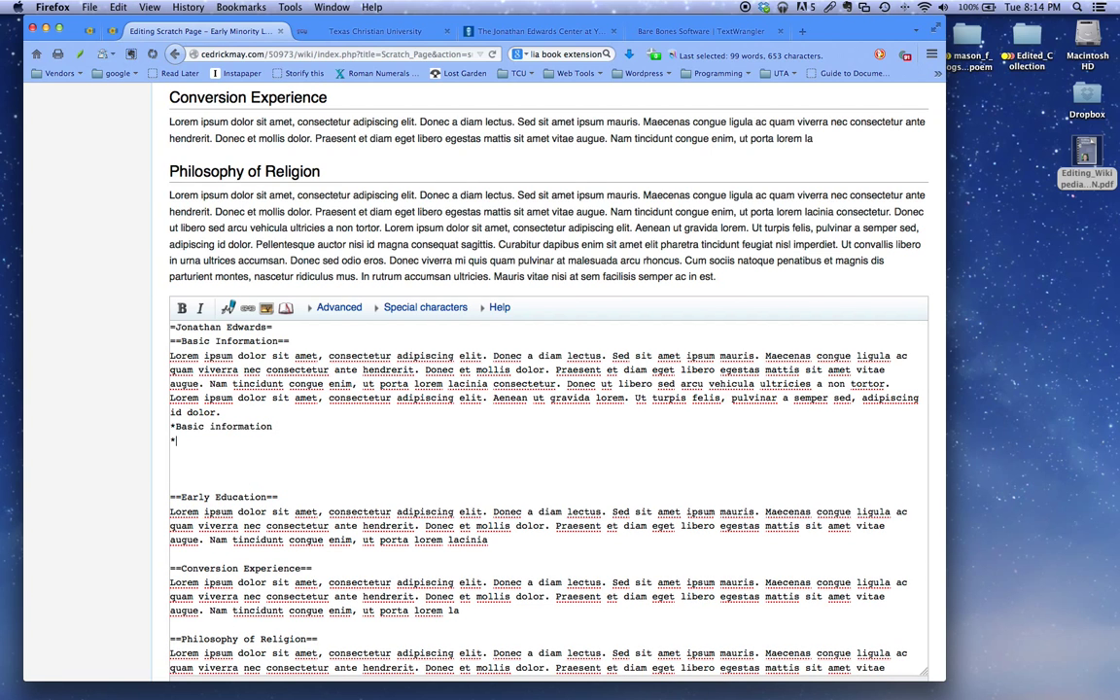
type("Basic Information")
key("Return")
type("*")
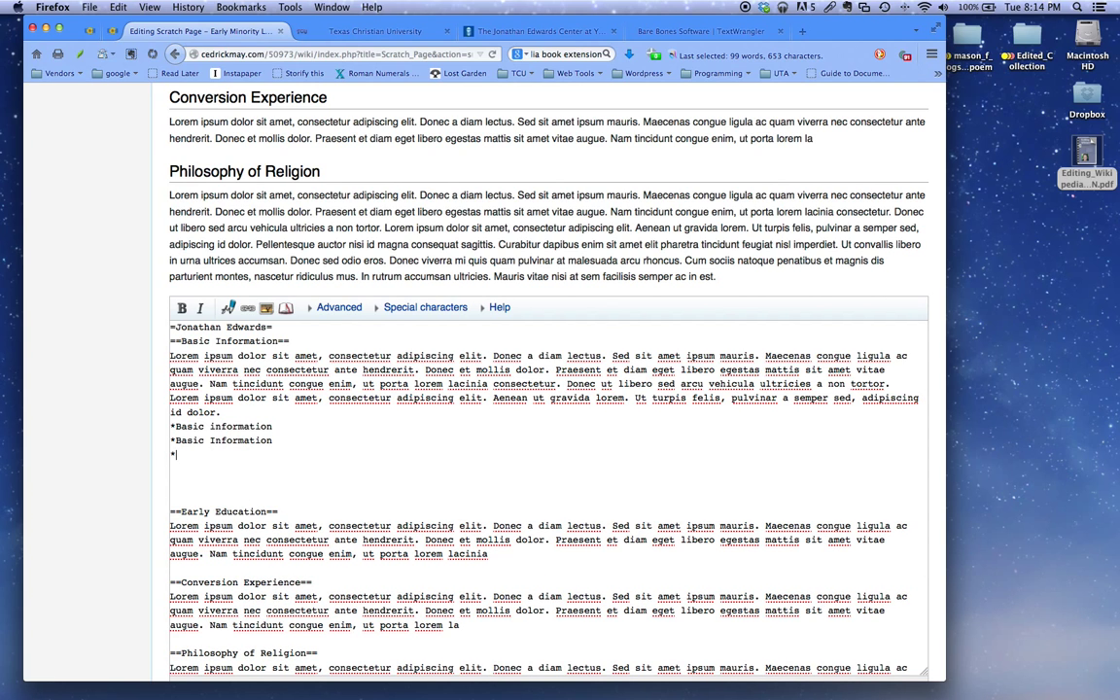
type("Basic Information")
key("Return")
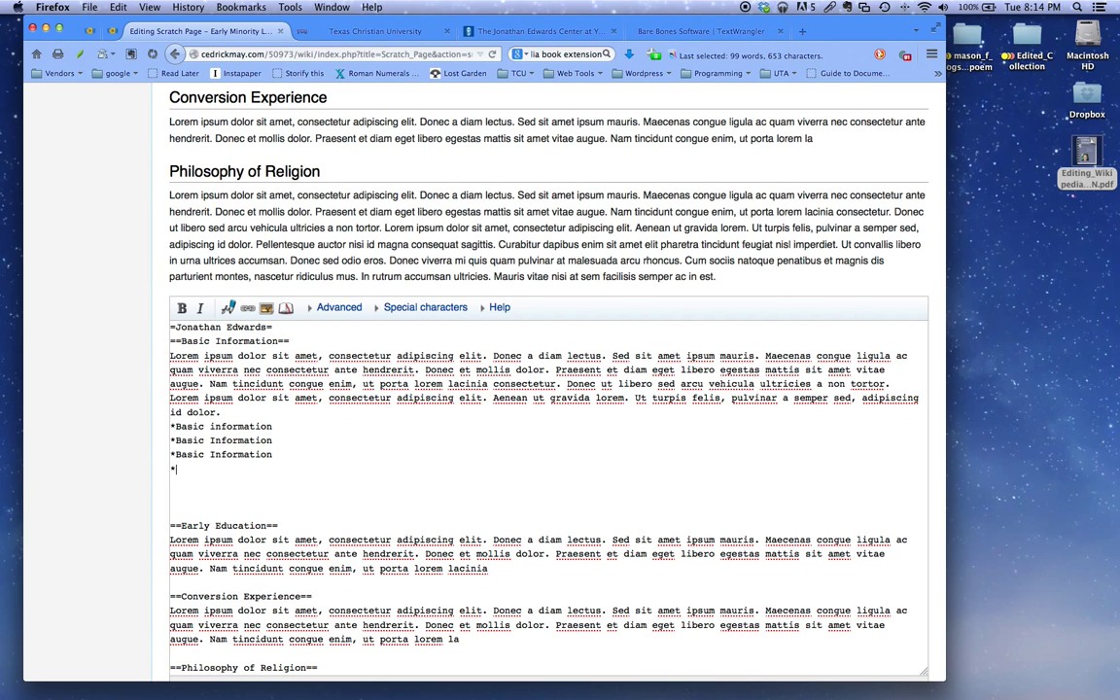
type("*b")
key("BackSpace")
type("Basic information")
key("BackSpace")
key("BackSpace")
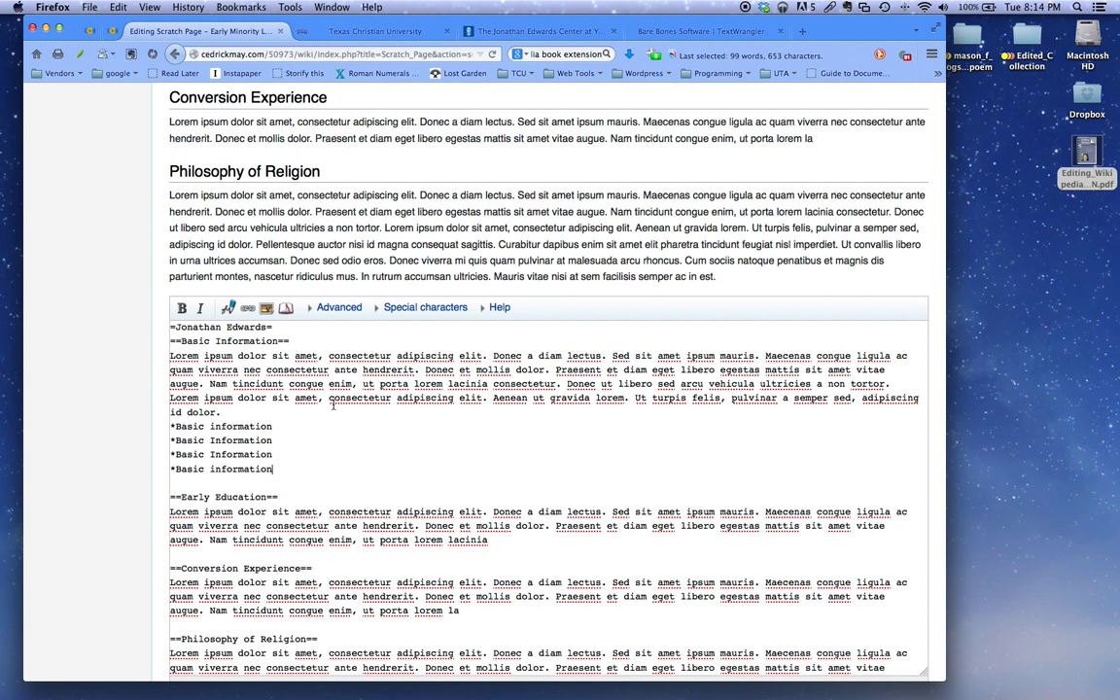
scroll(333, 407, "down", 10)
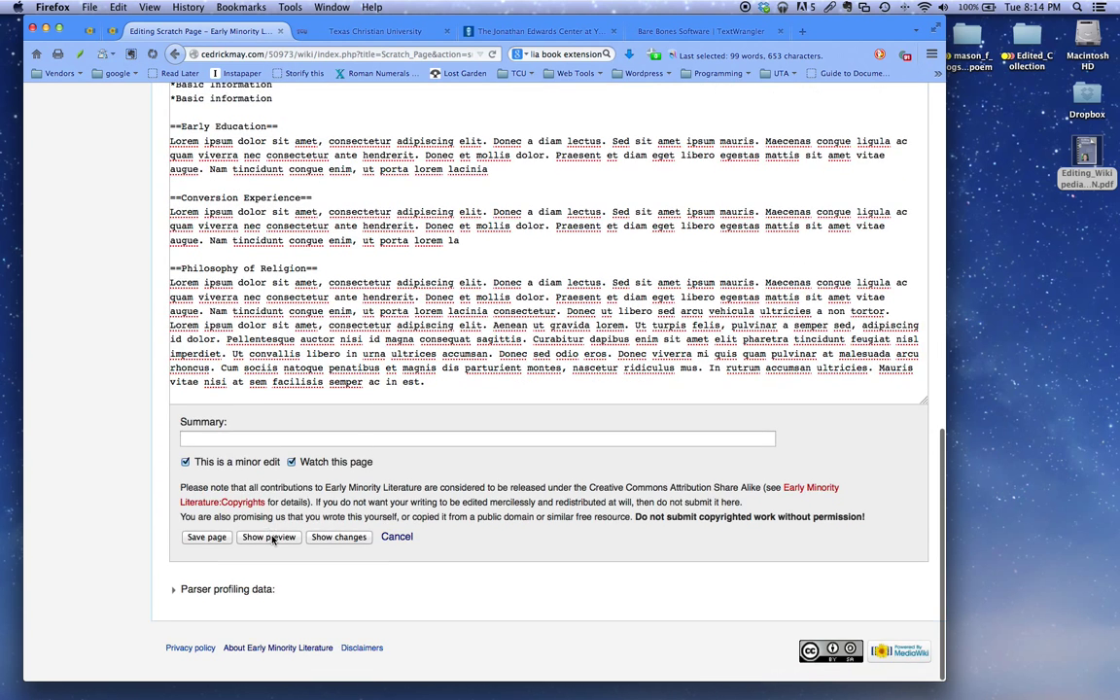
Step: Preview the page and check the four Basic Information bullets render as a list
left_click(268, 537)
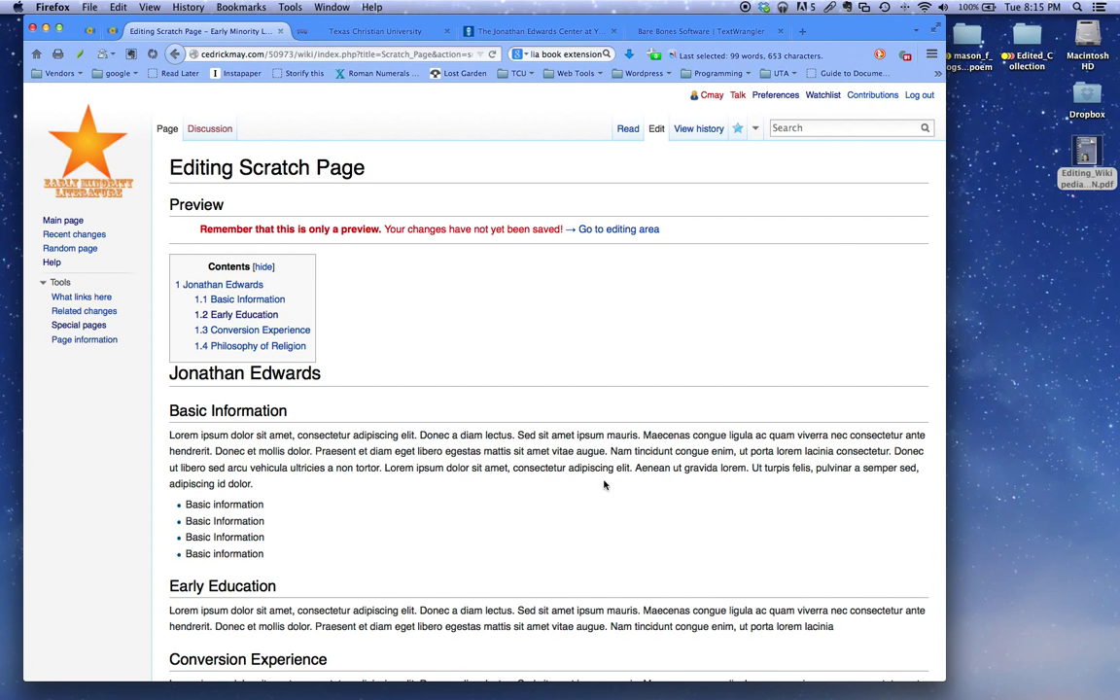
scroll(233, 453, "down", 2)
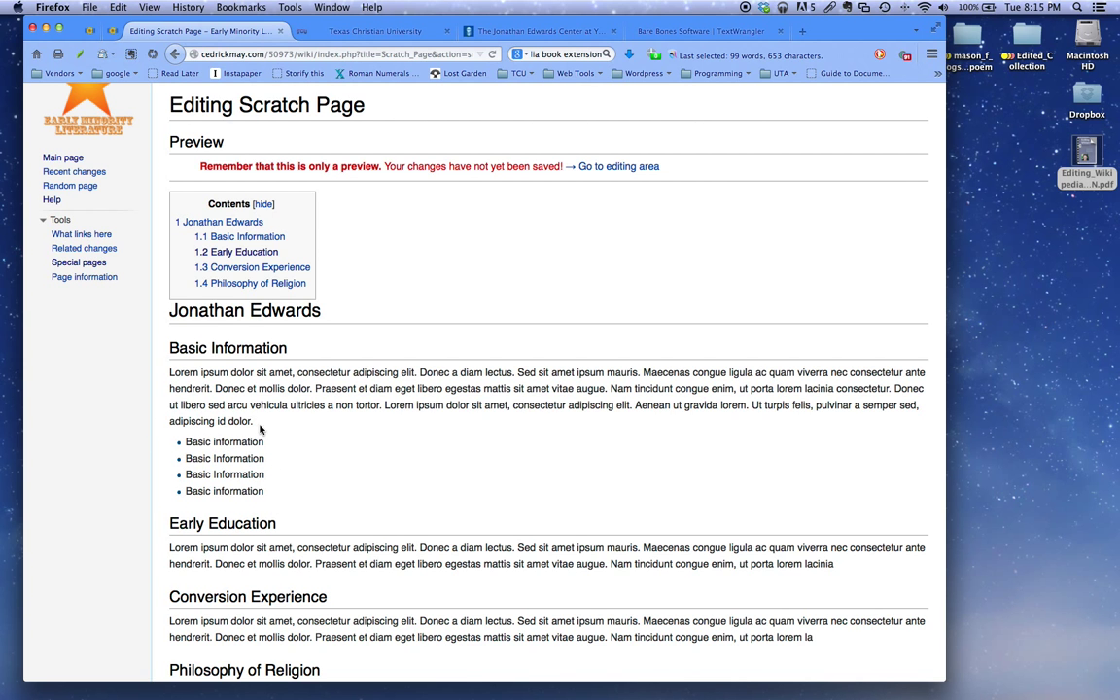
scroll(296, 389, "down", 10)
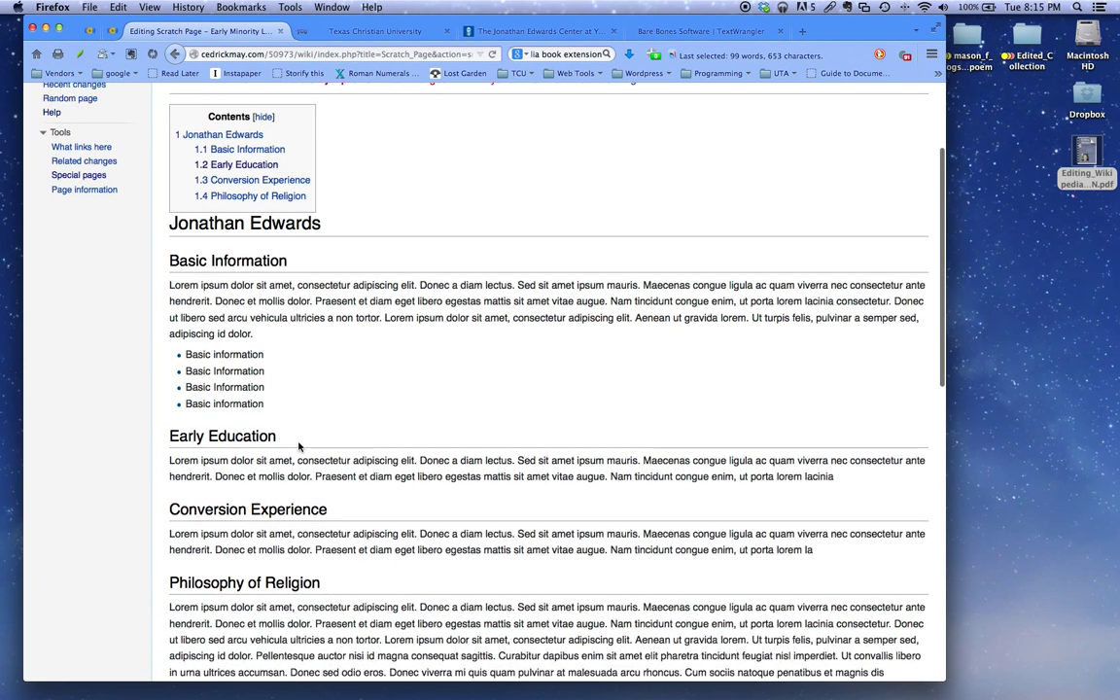
Step: Type three numbered items, #Number one, #Number Two and #Number Three, below the bullets
scroll(297, 444, "down", 1)
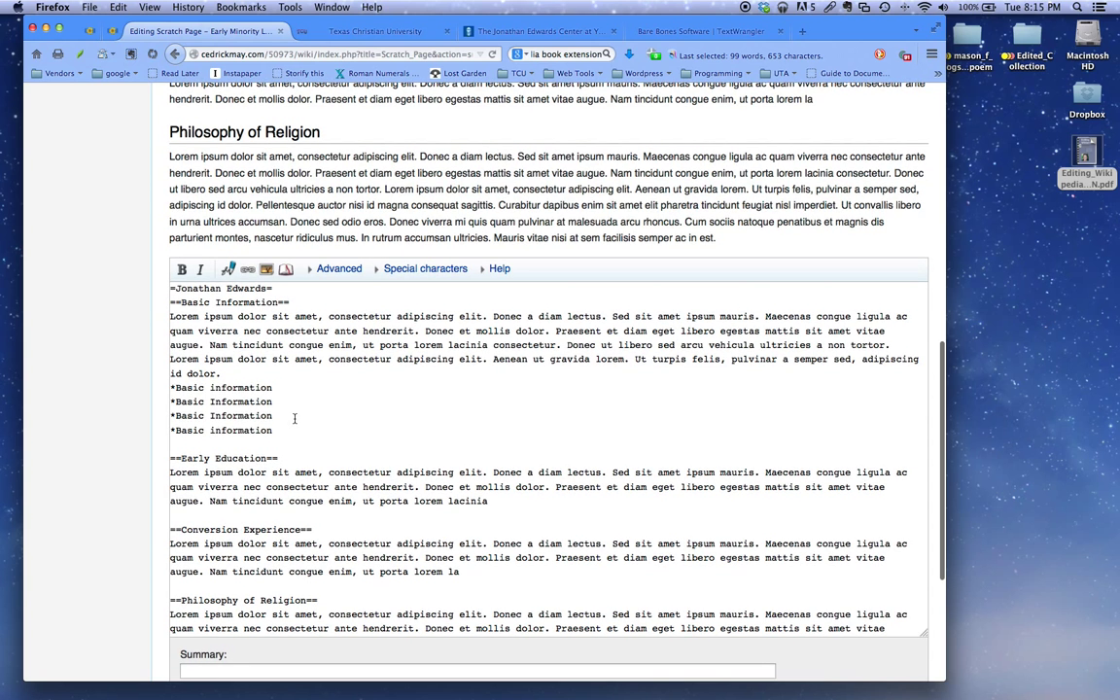
left_click(290, 428)
key("Return")
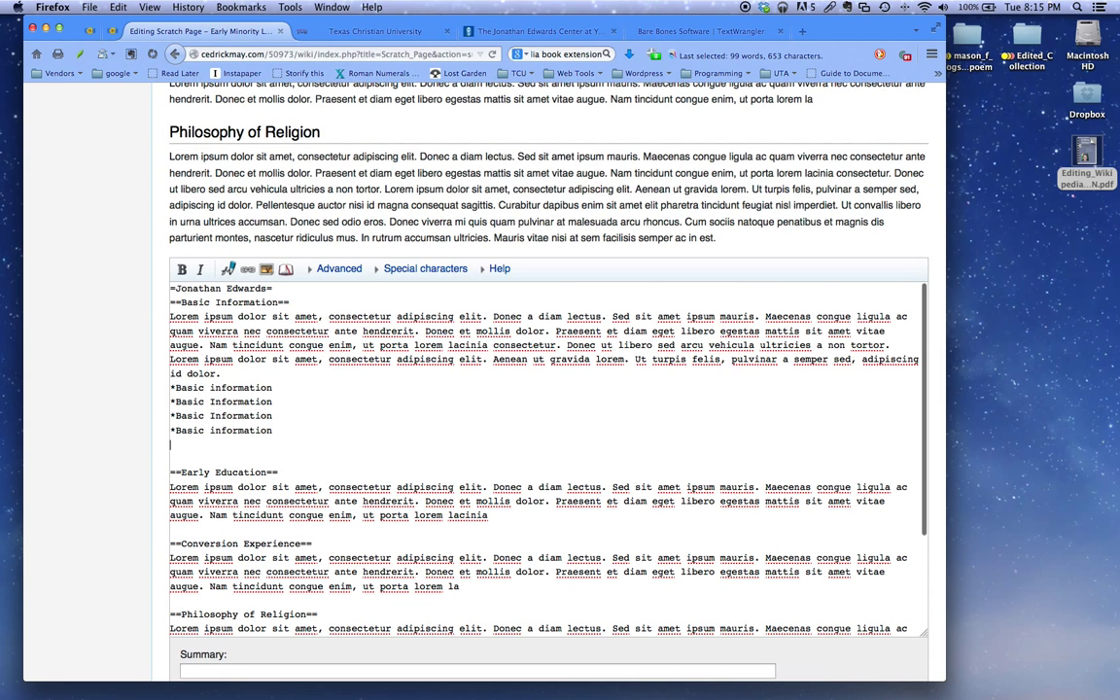
type("#")
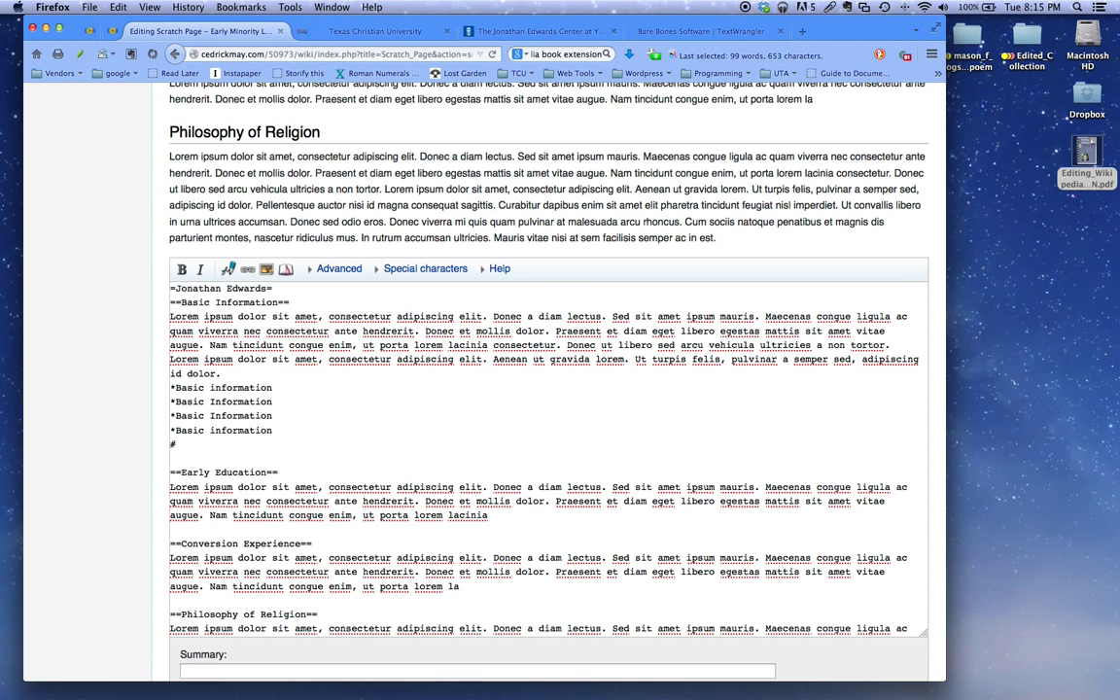
type("Number one")
key("Return")
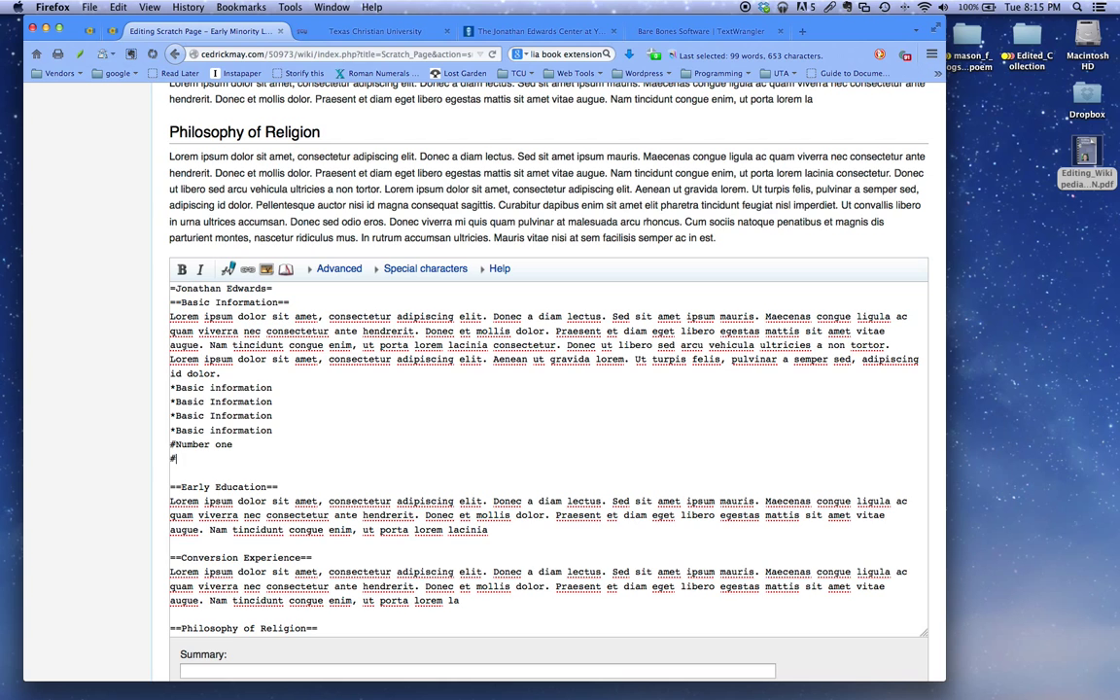
type("#Number Two")
key("Return")
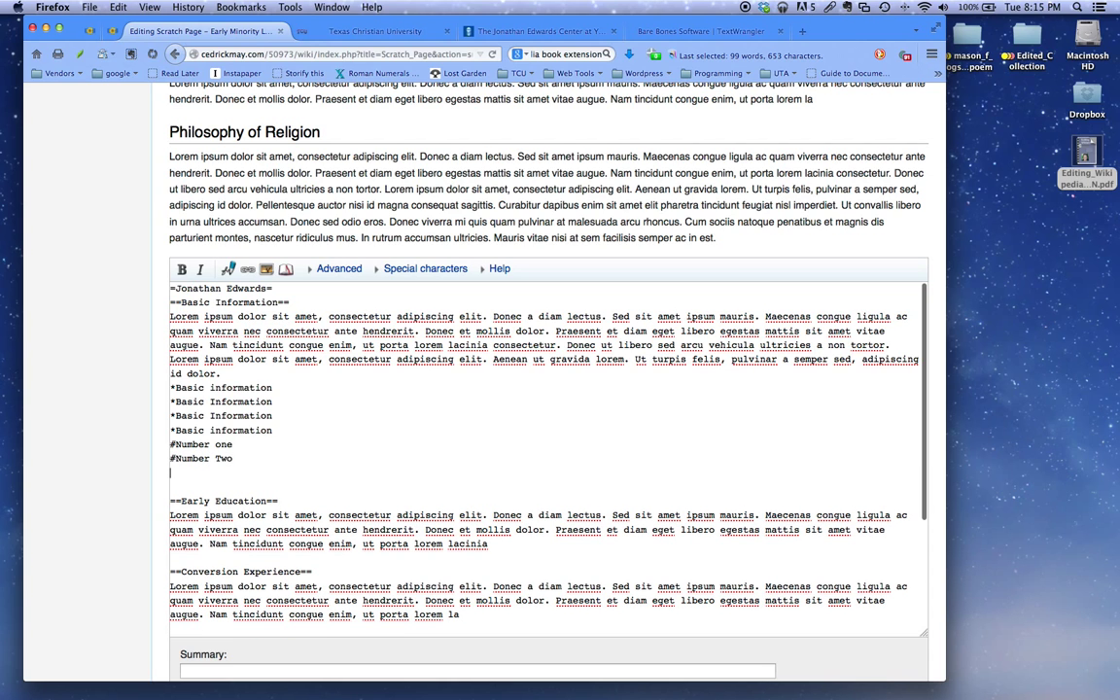
type("#")
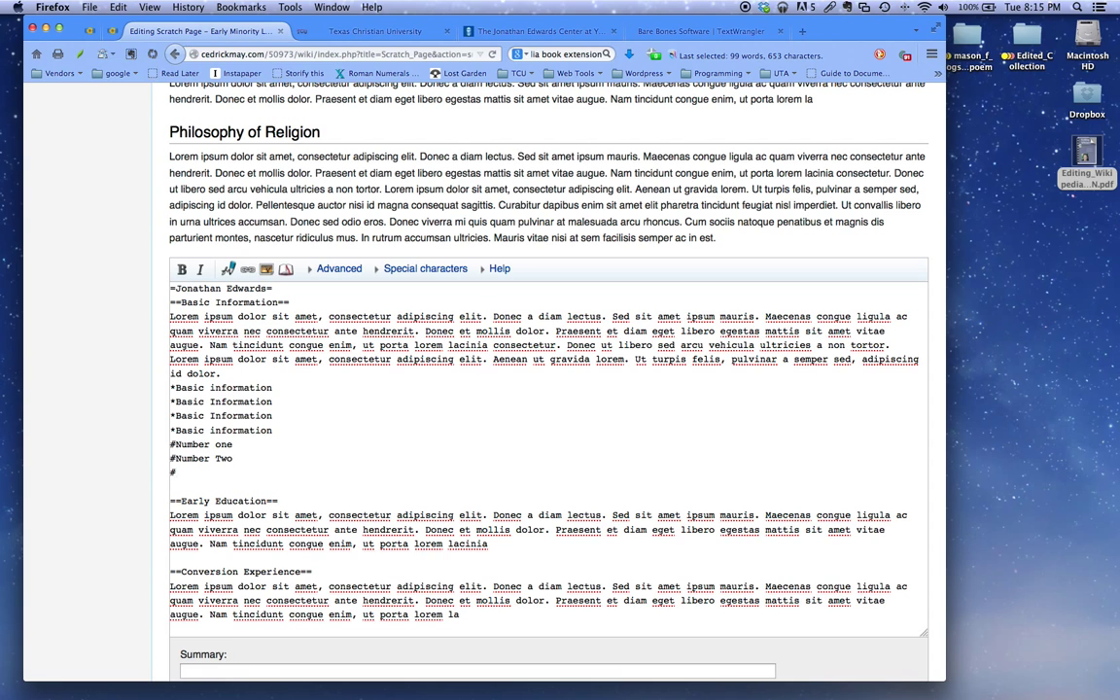
type("Numbe")
type("r 3")
type("Th")
type("ree")
Step: Capitalize 'one' to 'Number One' and add a new line after Number Three
key("Up")
key("Up")
key("Left")
key("Left")
key("BackSpace")
type("O")
key("alt+shift+Left")
key("Right")
key("Return")
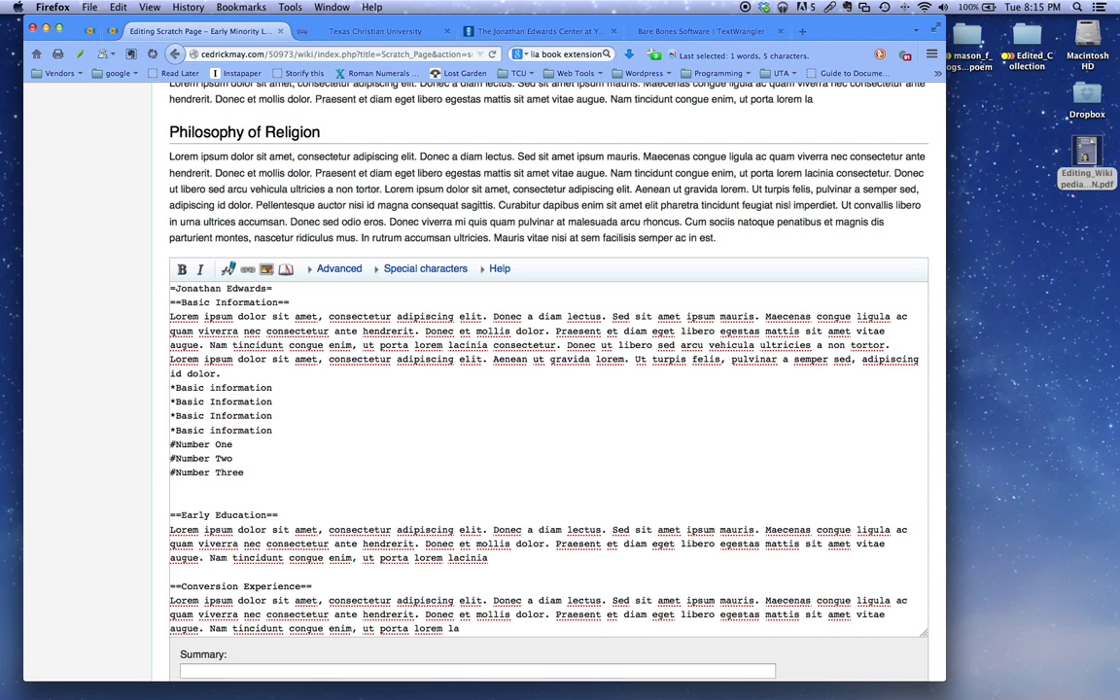
Step: Paste a Lorem ipsum paragraph after the numbered list, trim it to end at 'augue.', and preview
left_click(834, 7)
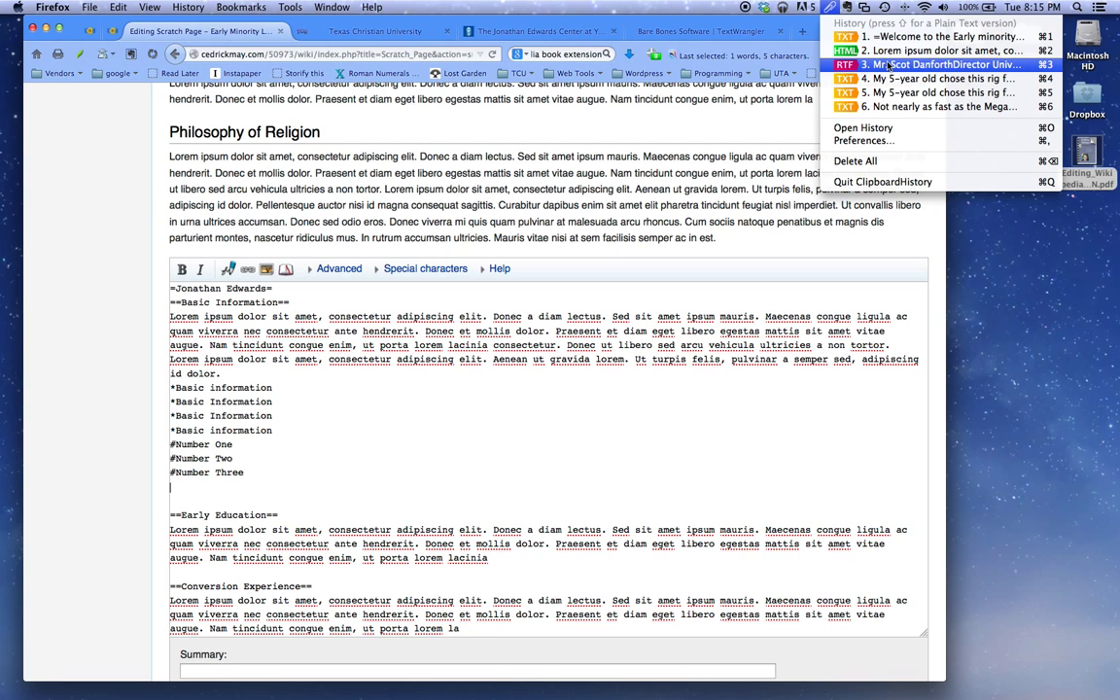
left_click(933, 49)
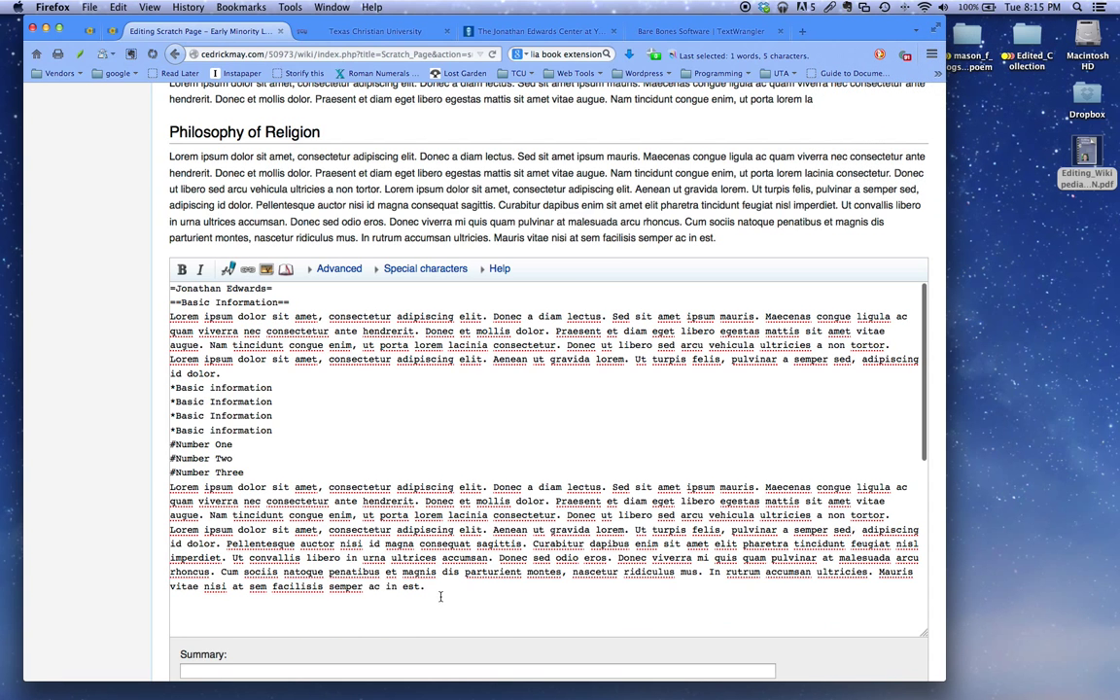
left_click_drag(433, 590, 210, 515)
key("BackSpace")
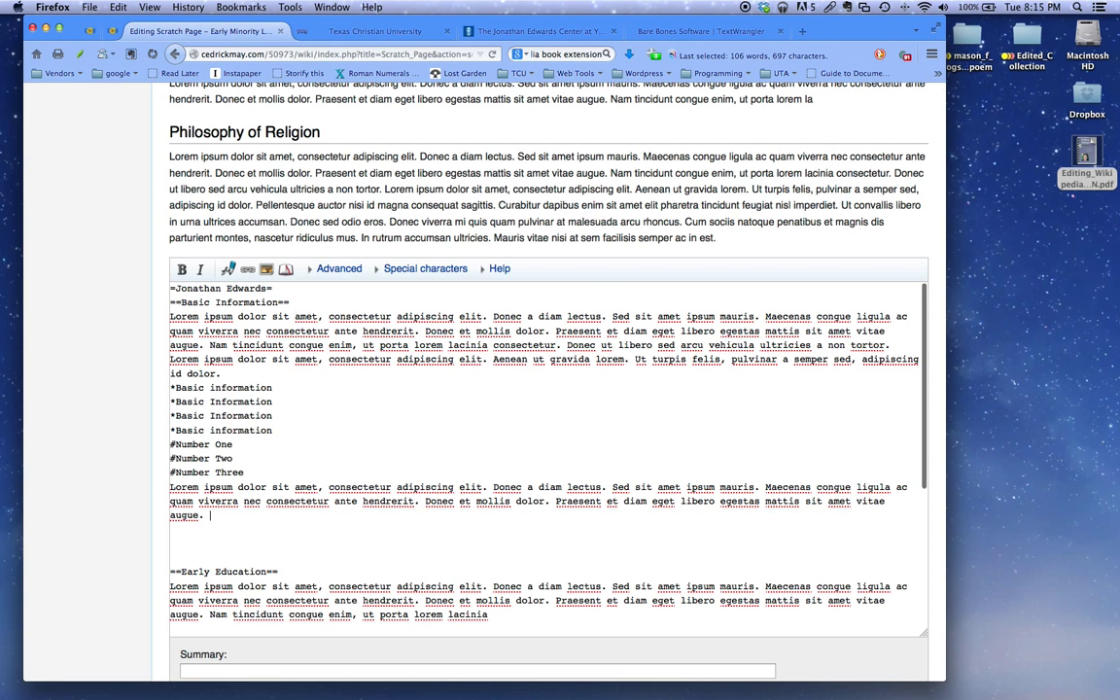
key("BackSpace")
key("BackSpace")
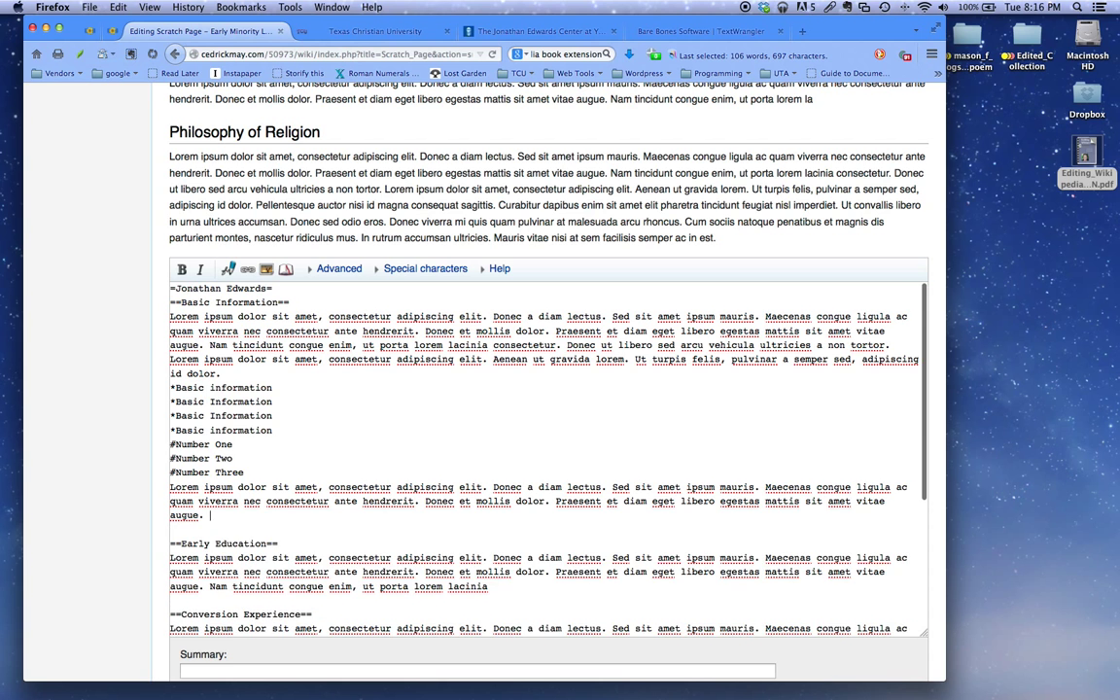
scroll(375, 530, "down", 5)
scroll(376, 530, "down", 5)
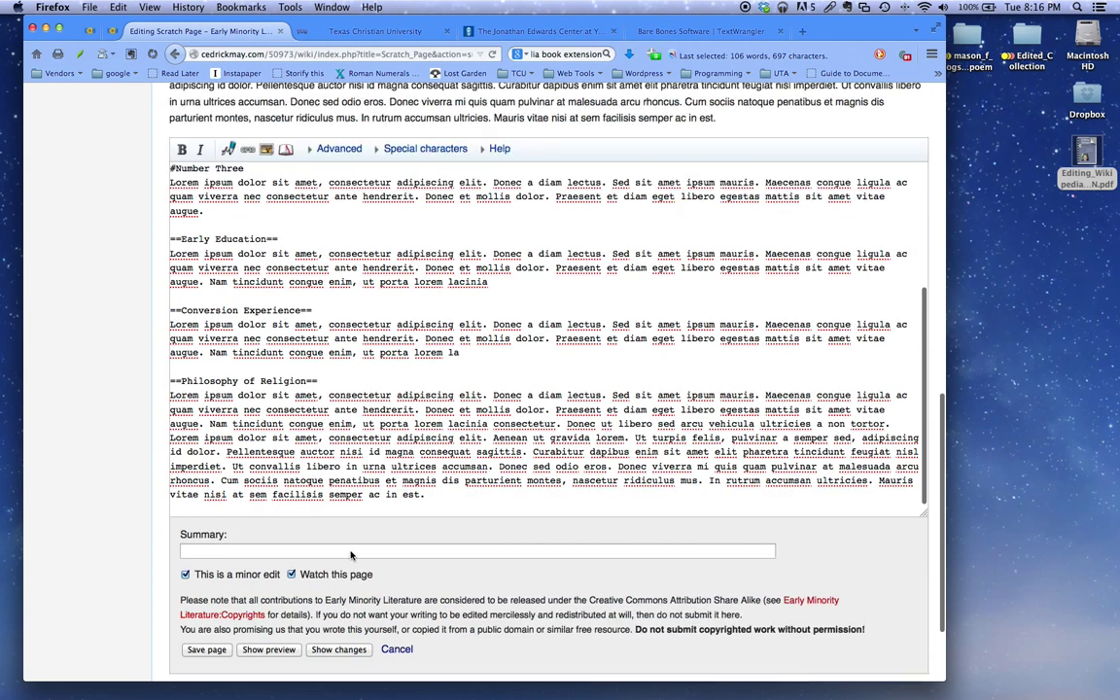
left_click(268, 536)
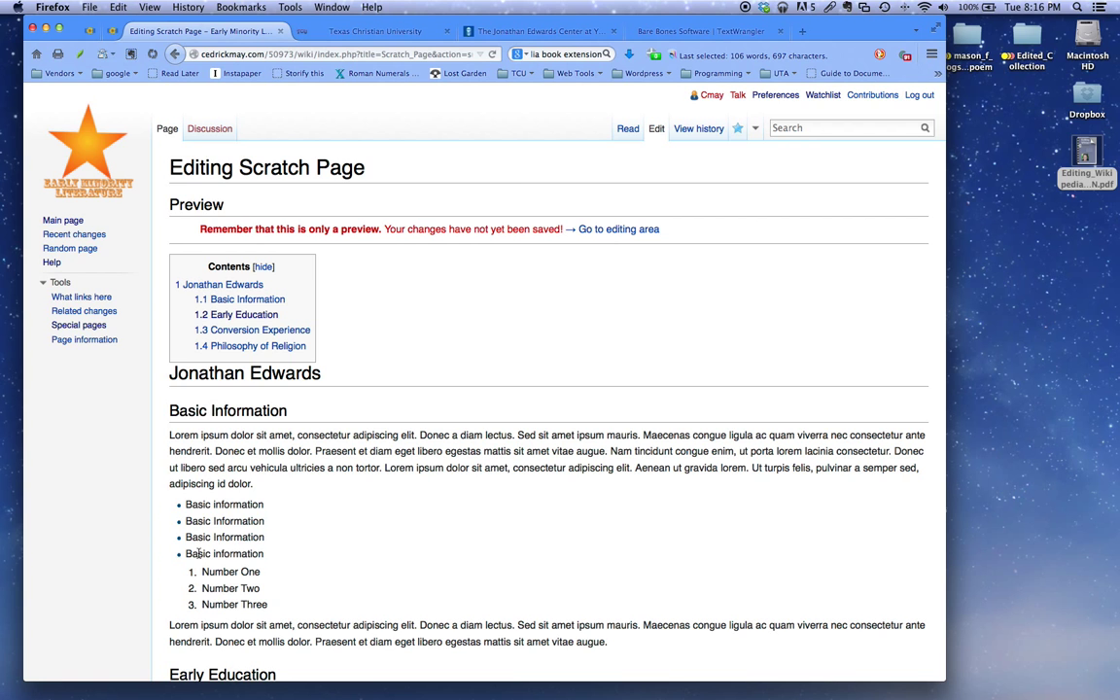
Step: Scroll through the preview checking the contents box, bullets and numbered list, down to Save page
scroll(306, 467, "down", 2)
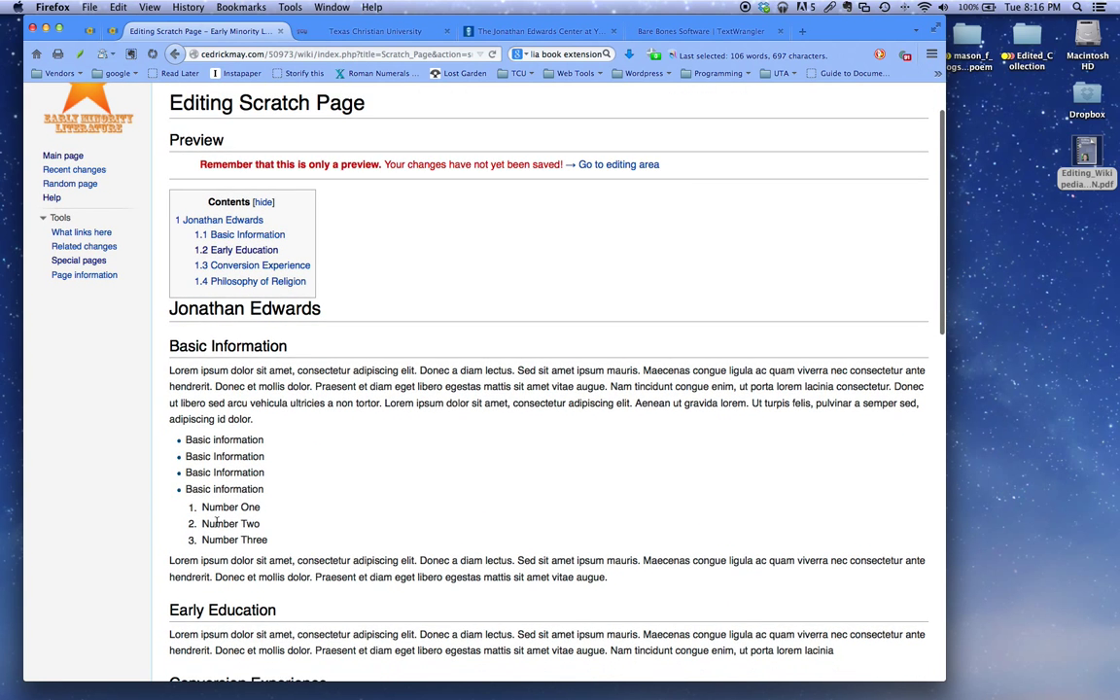
scroll(276, 523, "down", 15)
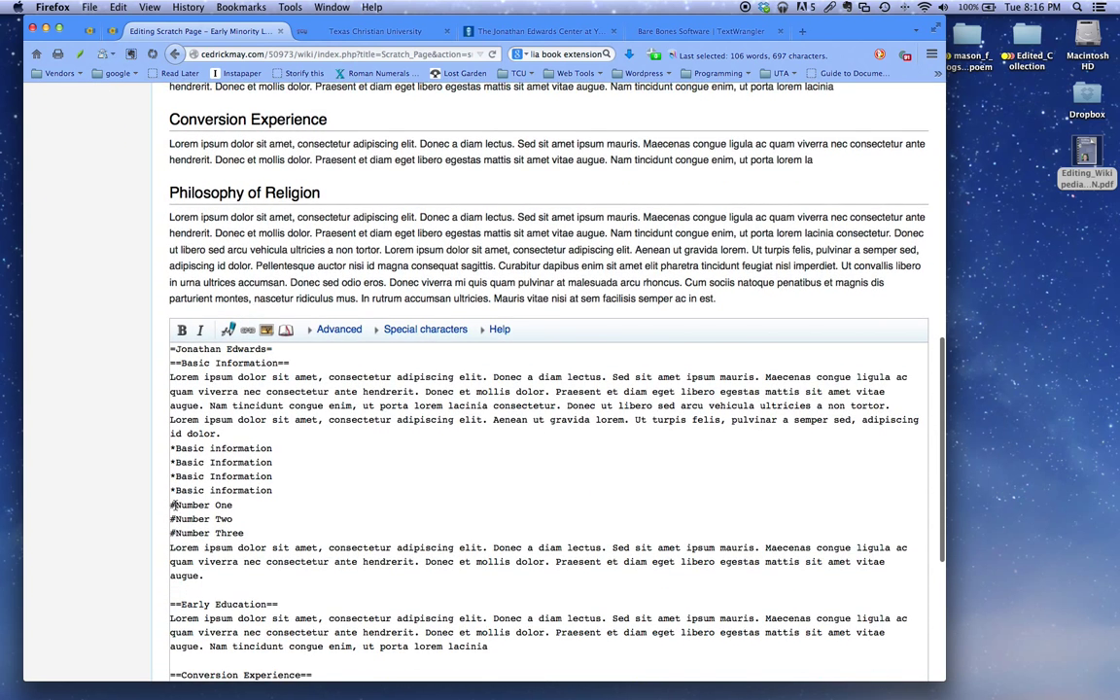
scroll(236, 513, "up", 1)
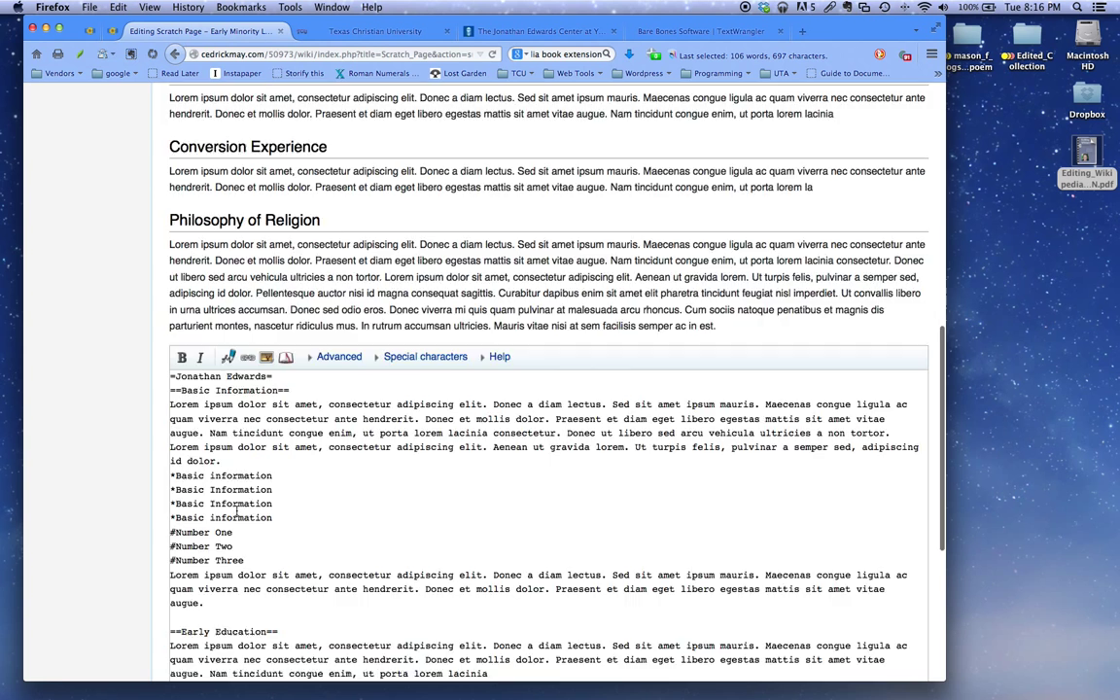
scroll(236, 512, "up", 18)
scroll(232, 450, "down", 6)
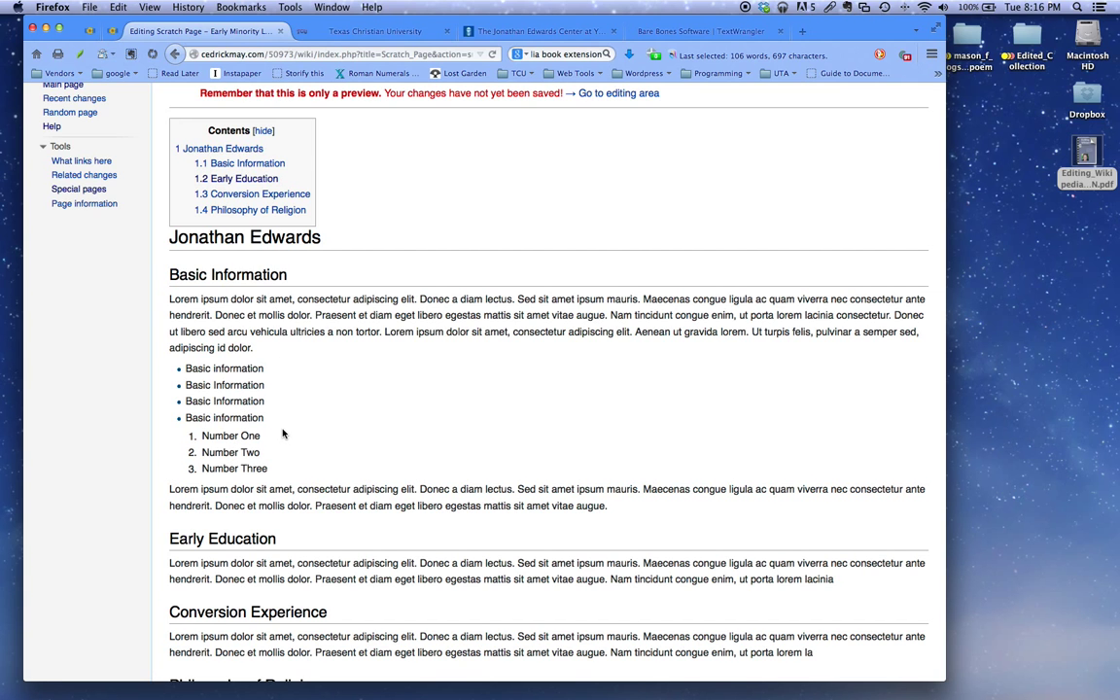
scroll(323, 447, "down", 15)
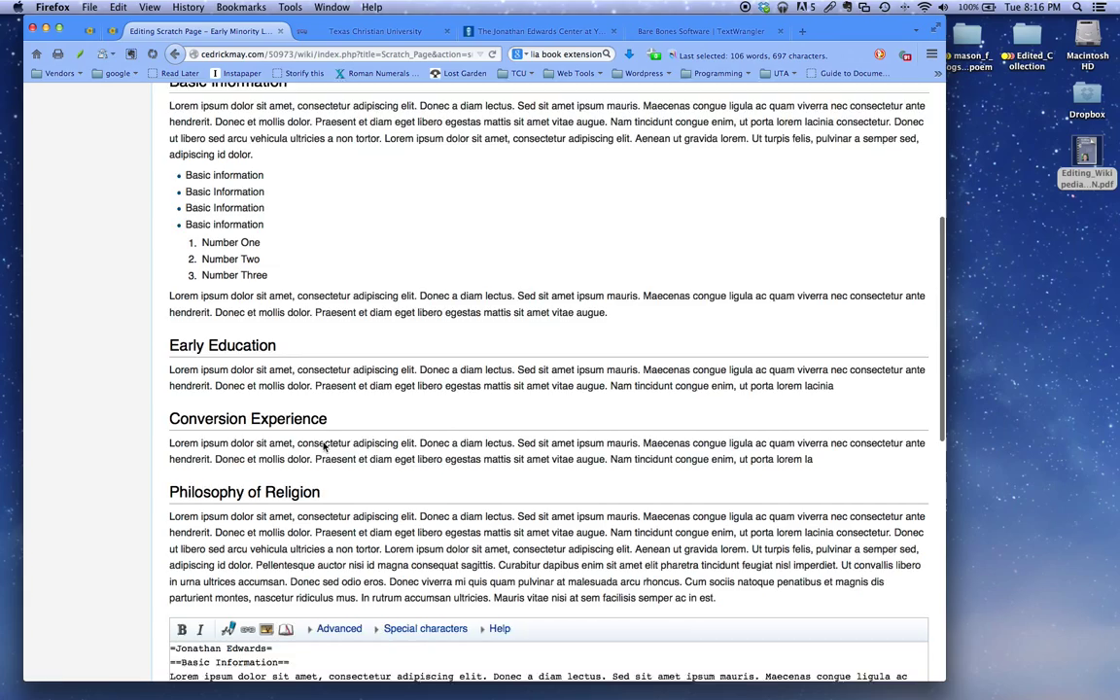
scroll(323, 447, "down", 3)
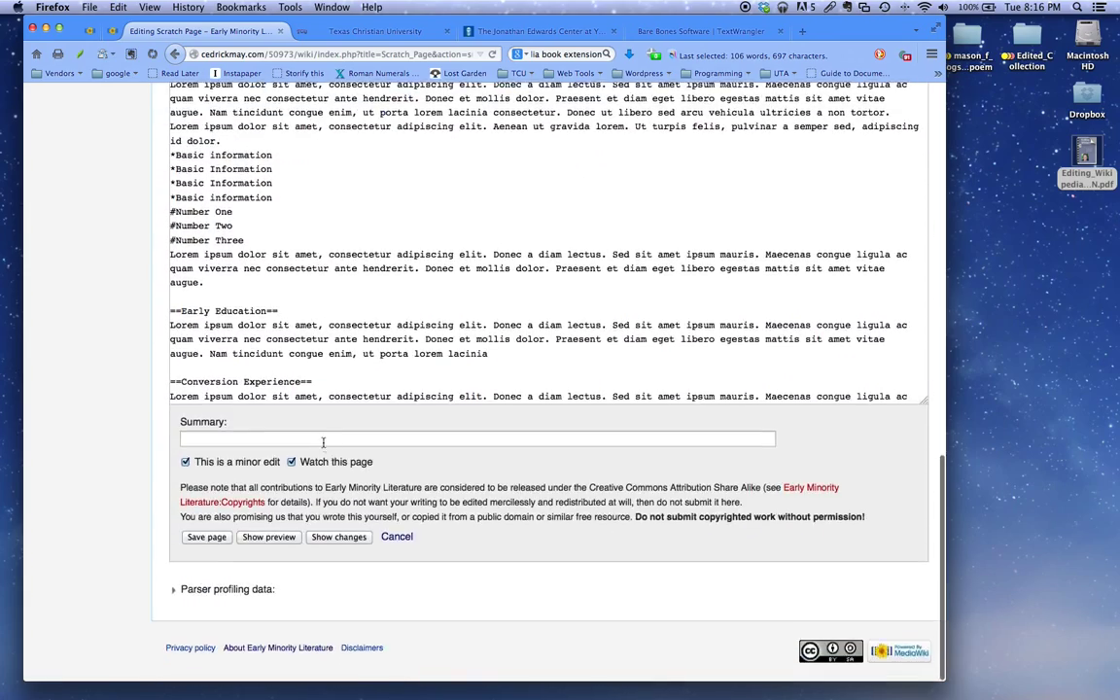
scroll(324, 447, "up", 20)
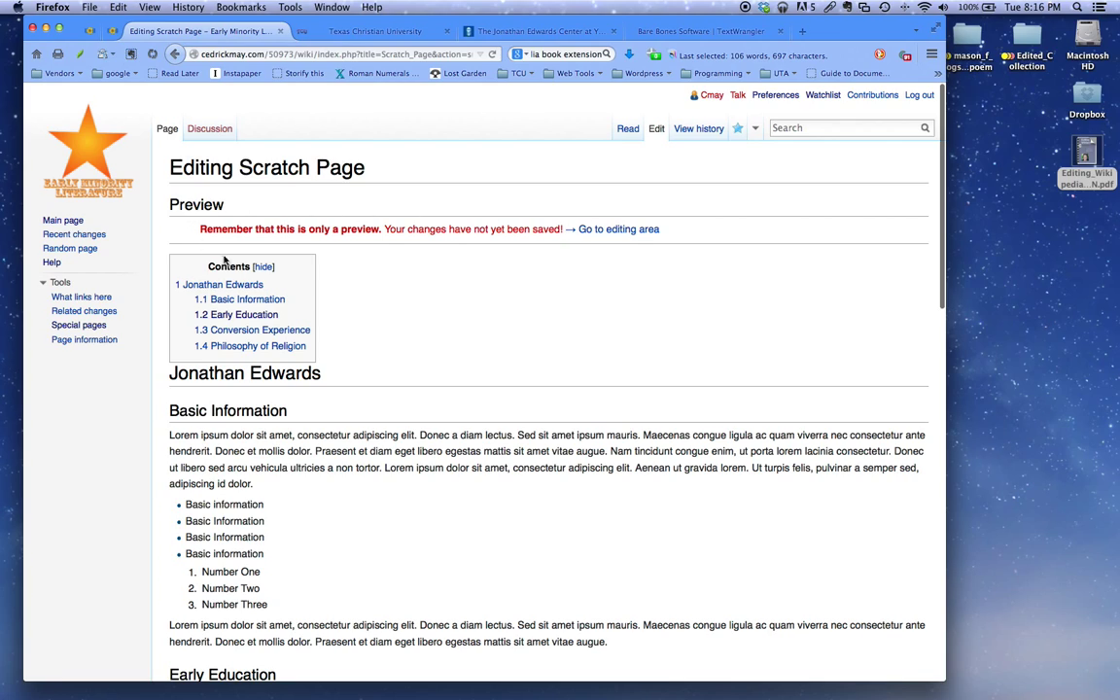
scroll(397, 461, "down", 20)
scroll(398, 461, "down", 2)
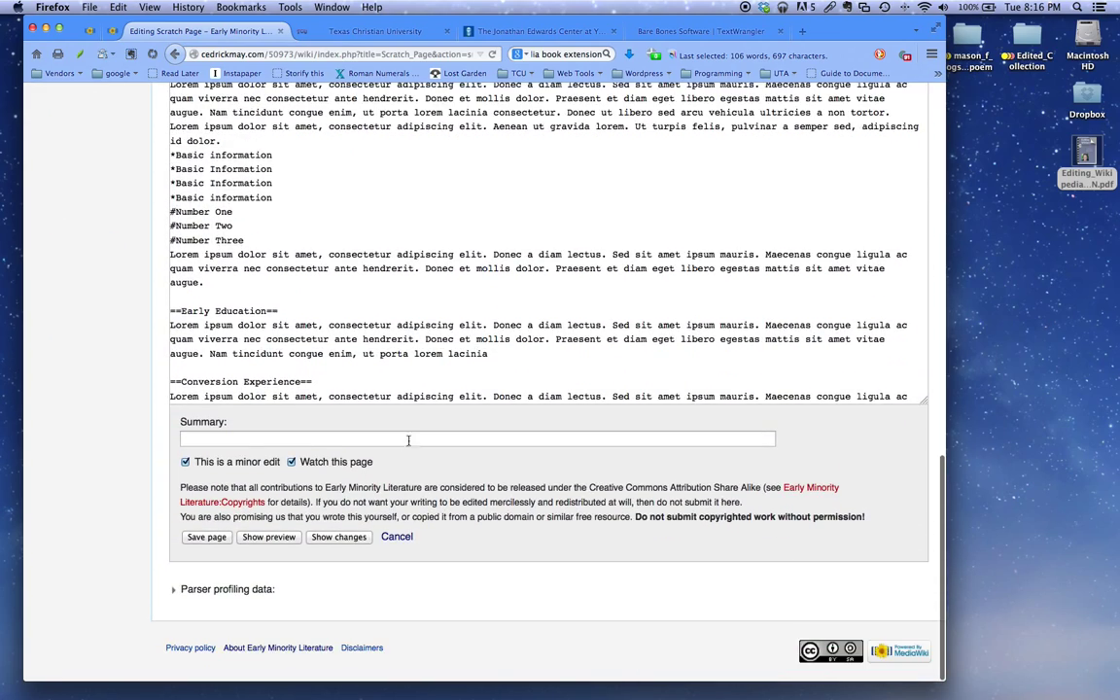
scroll(398, 461, "up", 20)
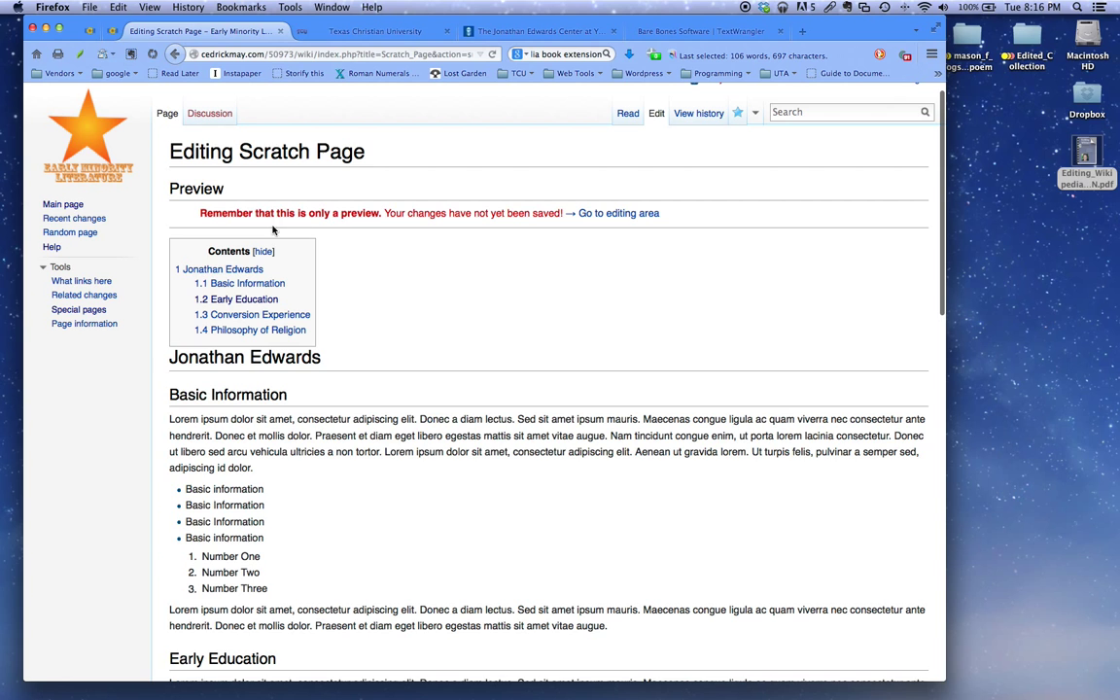
scroll(530, 316, "down", 5)
scroll(529, 316, "down", 10)
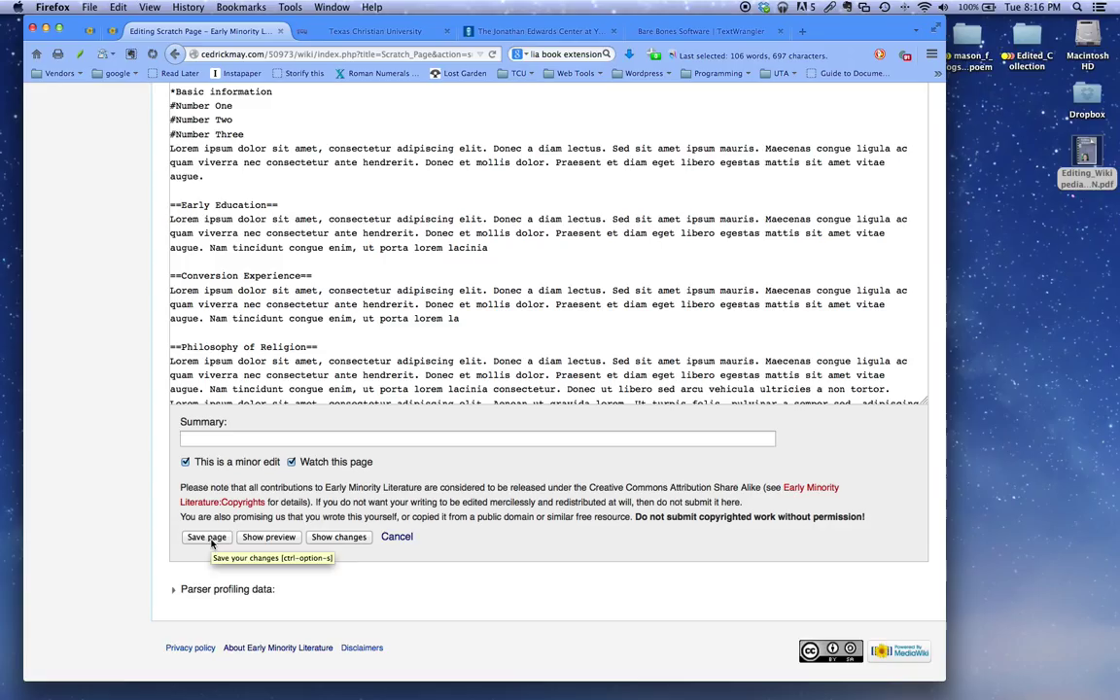
Step: Save the Scratch Page and scroll through the published Jonathan Edwards article to confirm it
left_click(210, 543)
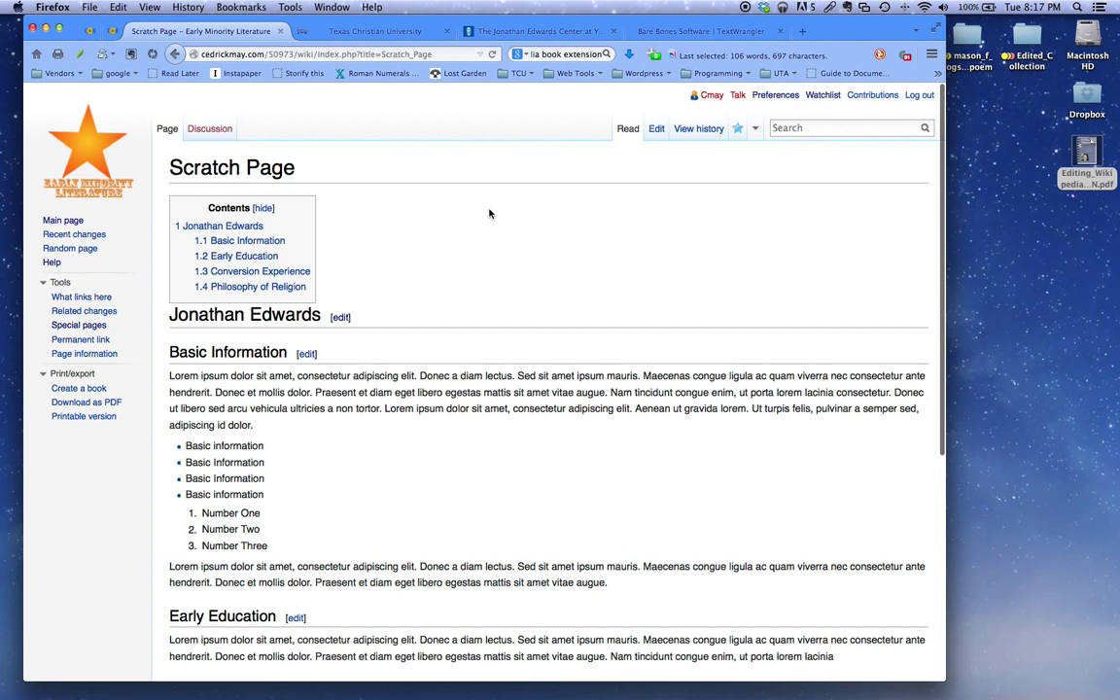
scroll(480, 220, "down", 2)
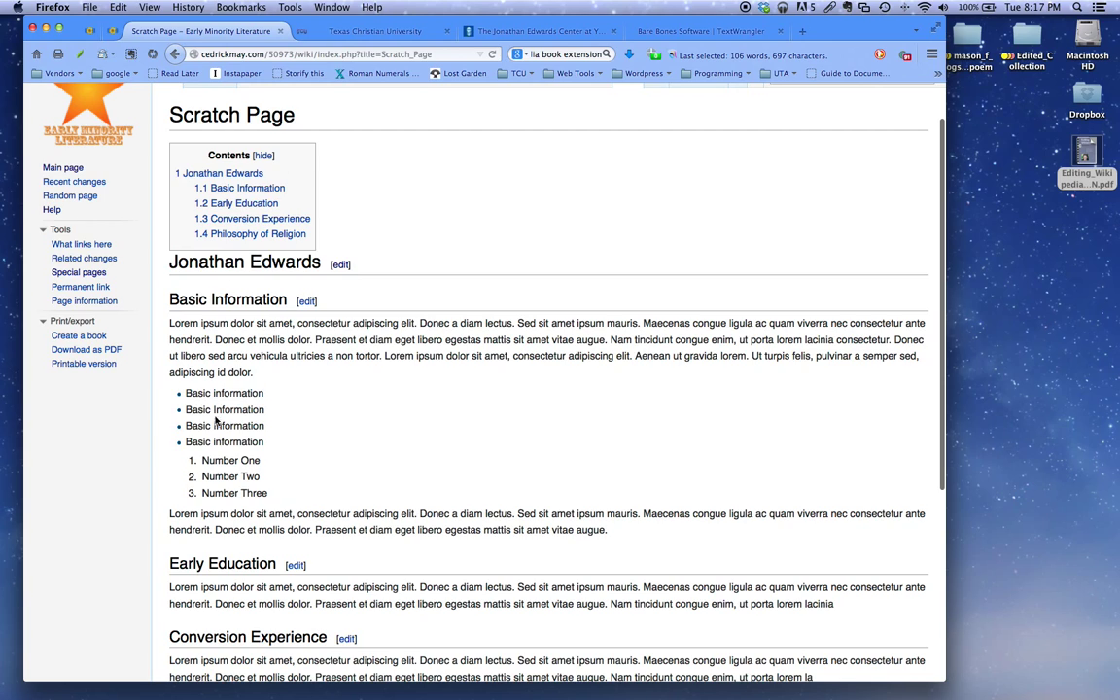
scroll(221, 529, "down", 4)
scroll(222, 528, "down", 5)
scroll(233, 358, "up", 12)
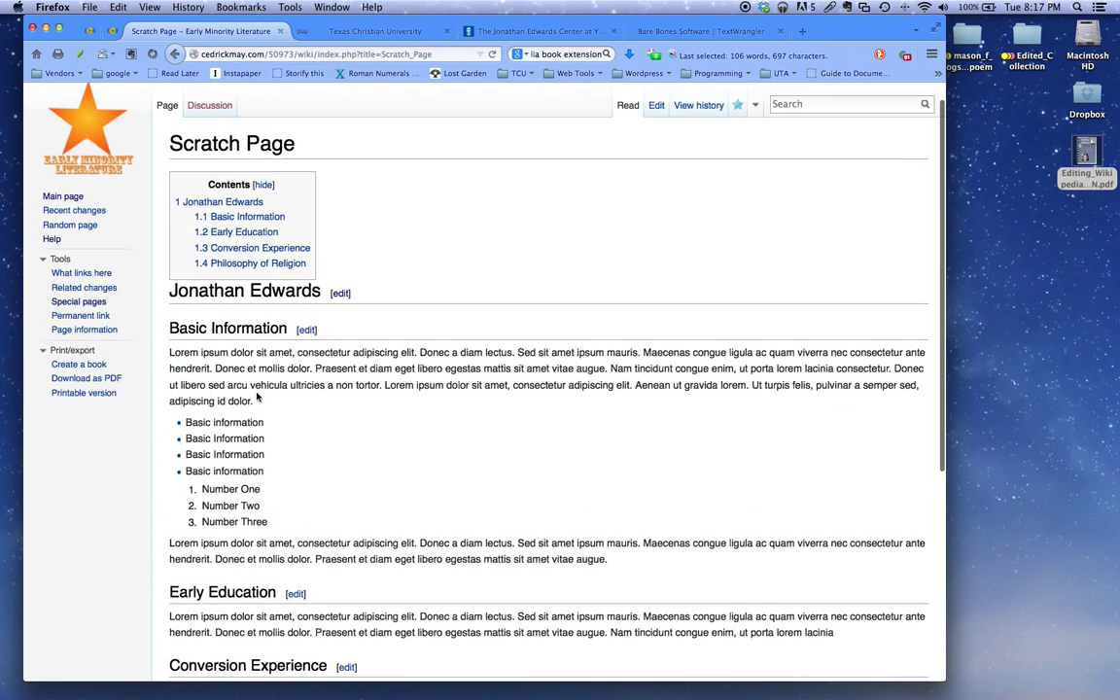
scroll(264, 381, "down", 5)
scroll(264, 379, "up", 8)
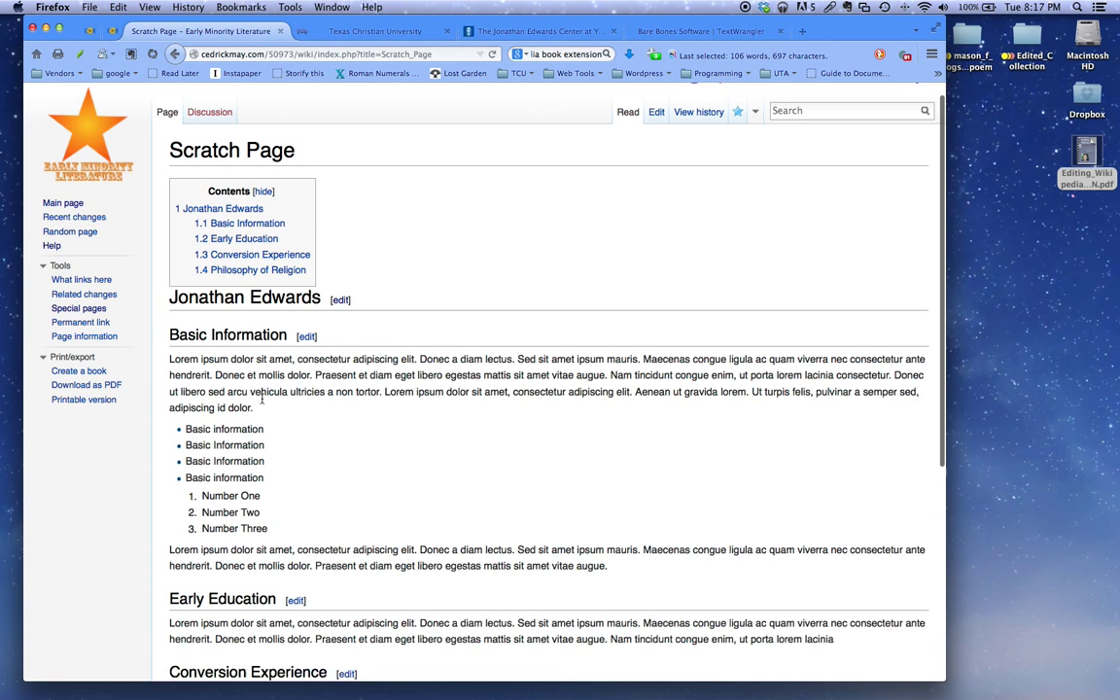
scroll(264, 378, "down", 5)
scroll(263, 384, "up", 8)
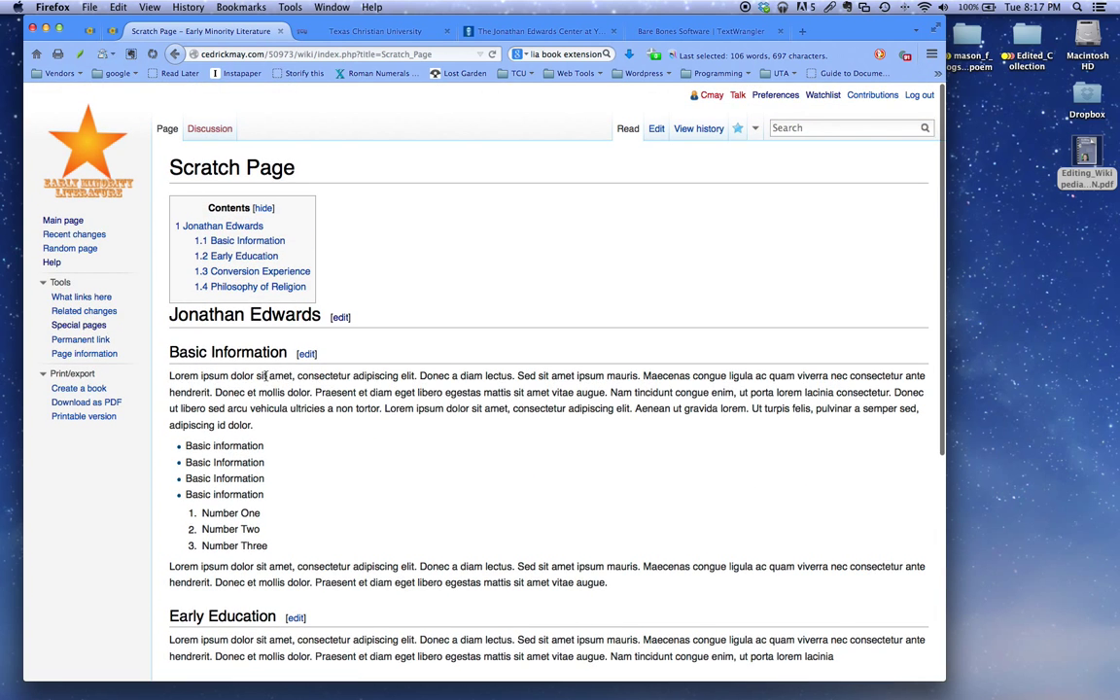